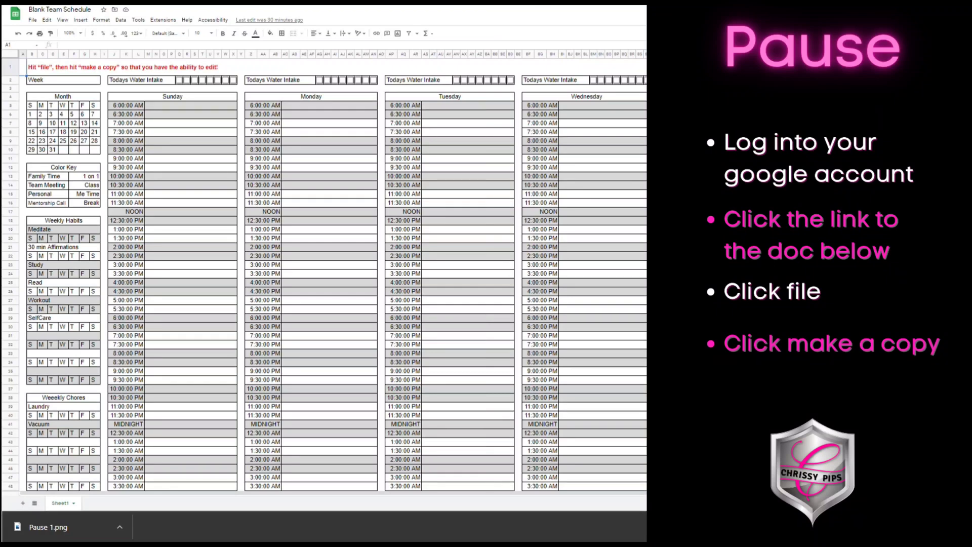
- Make a copy of the Blank Team Schedule spreadsheet
{"action": "left_click", "coordinate": [36, 23]}
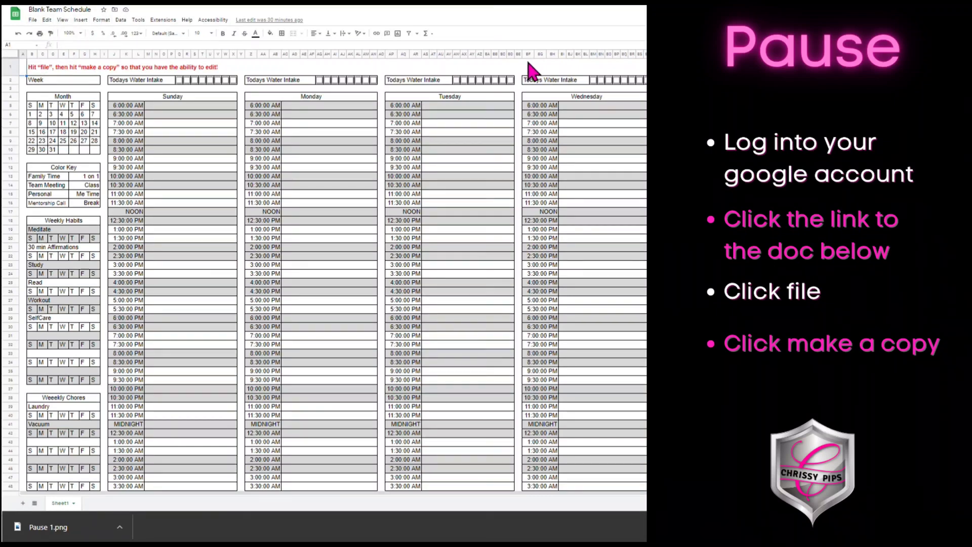
{"action": "key", "text": "ctrl+plus"}
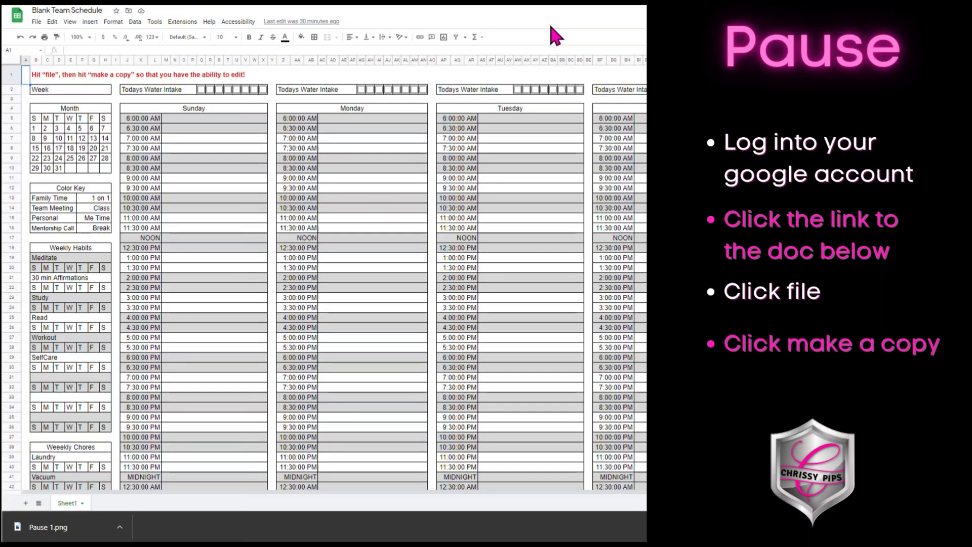
{"action": "key", "text": "ctrl+plus"}
{"action": "key", "text": "ctrl+plus"}
{"action": "key", "text": "ctrl+plus"}
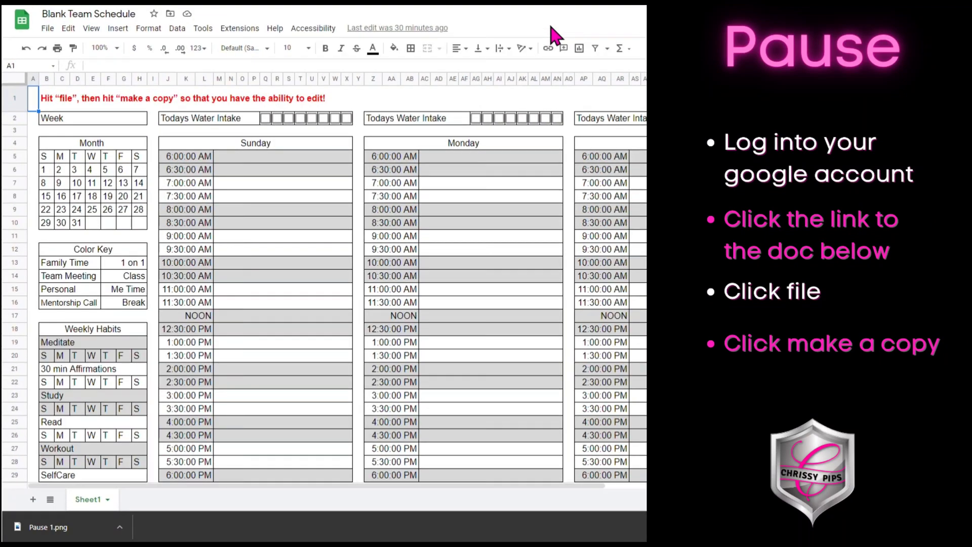
{"action": "left_click", "coordinate": [46, 32]}
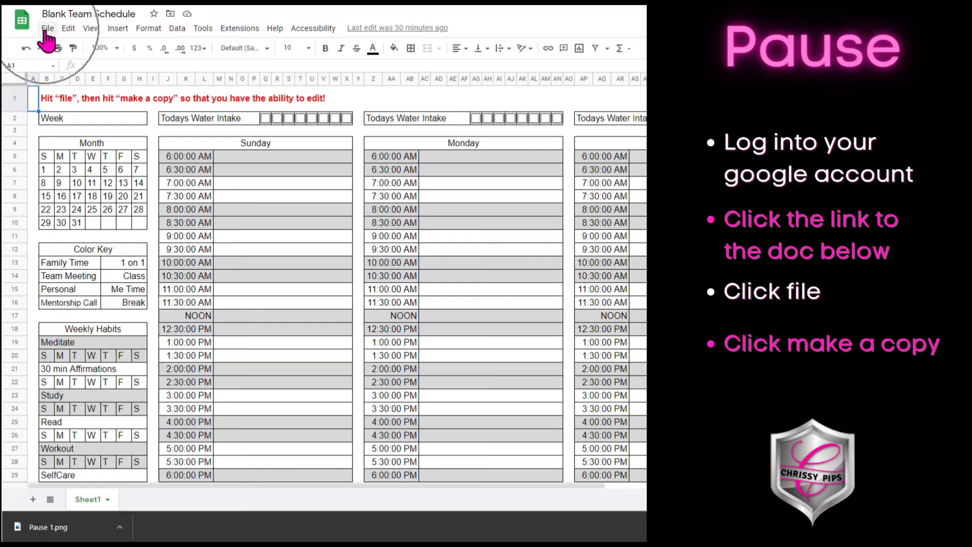
{"action": "left_click", "coordinate": [47, 31]}
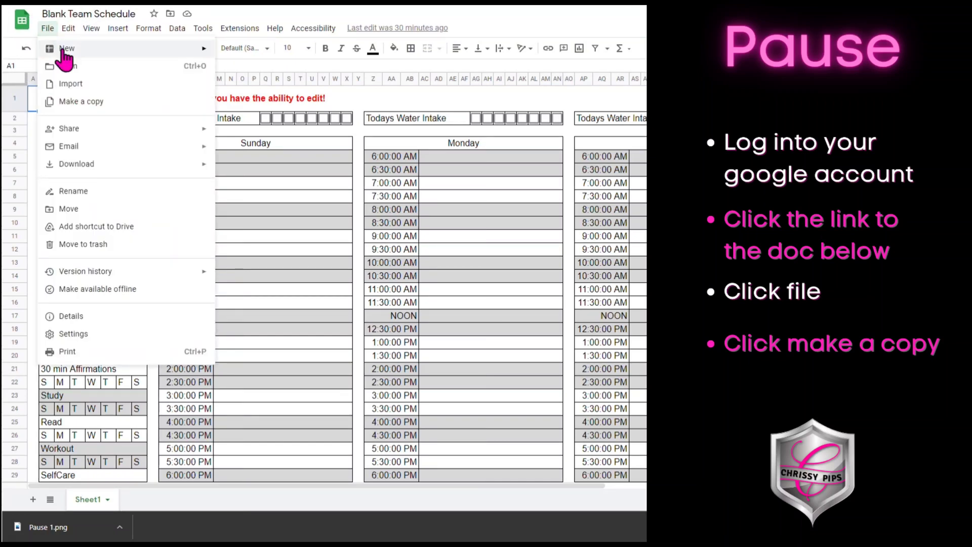
{"action": "left_click", "coordinate": [97, 104]}
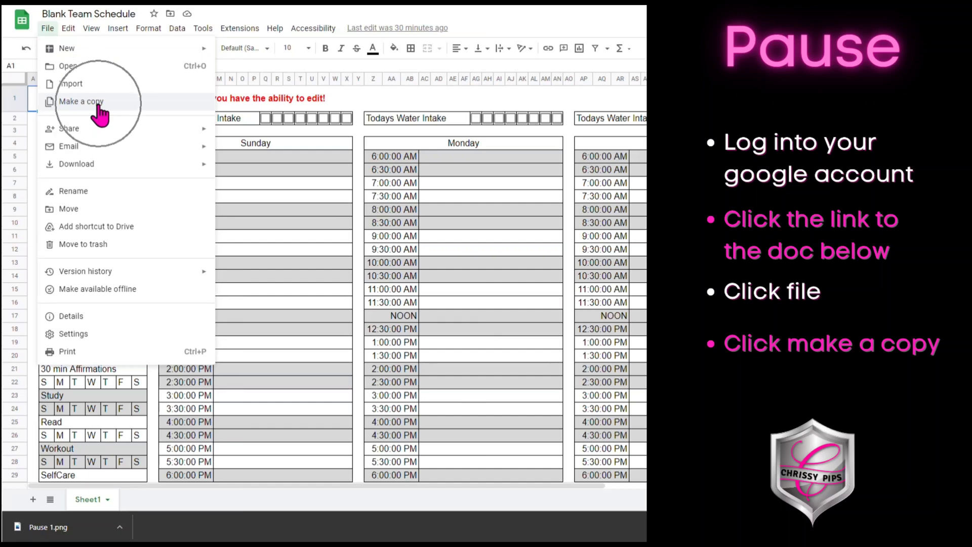
{"action": "left_click", "coordinate": [97, 105]}
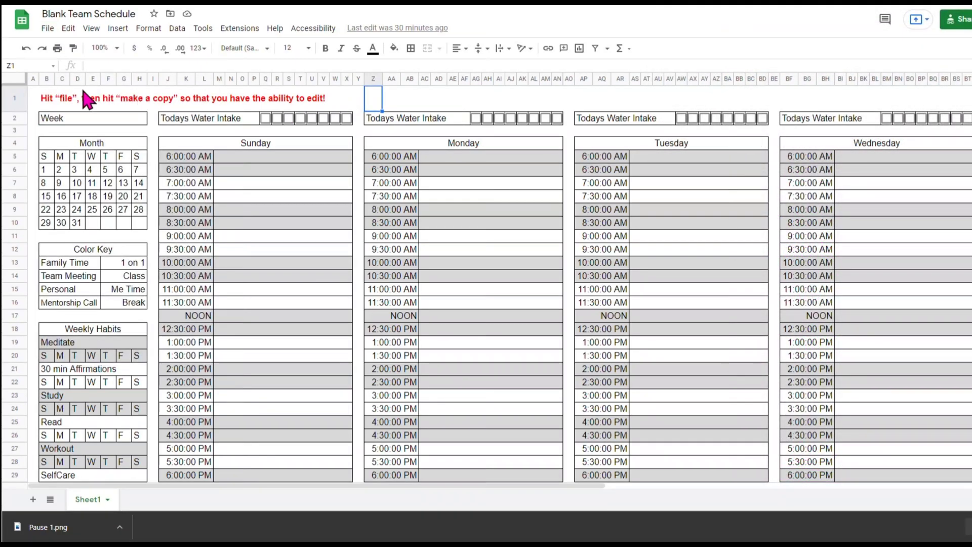
{"action": "left_click", "coordinate": [46, 101]}
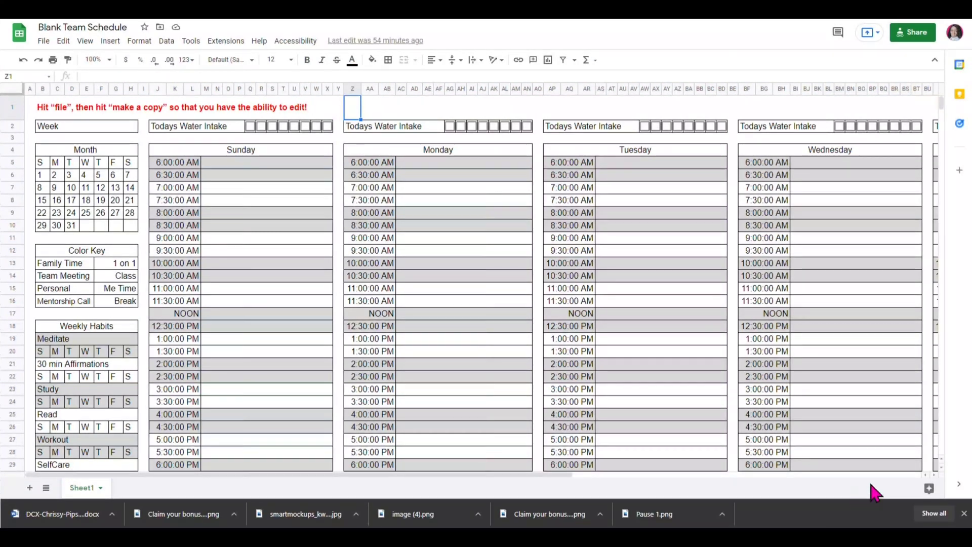
- Duplicate Sheet1 within the workbook
{"action": "left_click", "coordinate": [964, 513]}
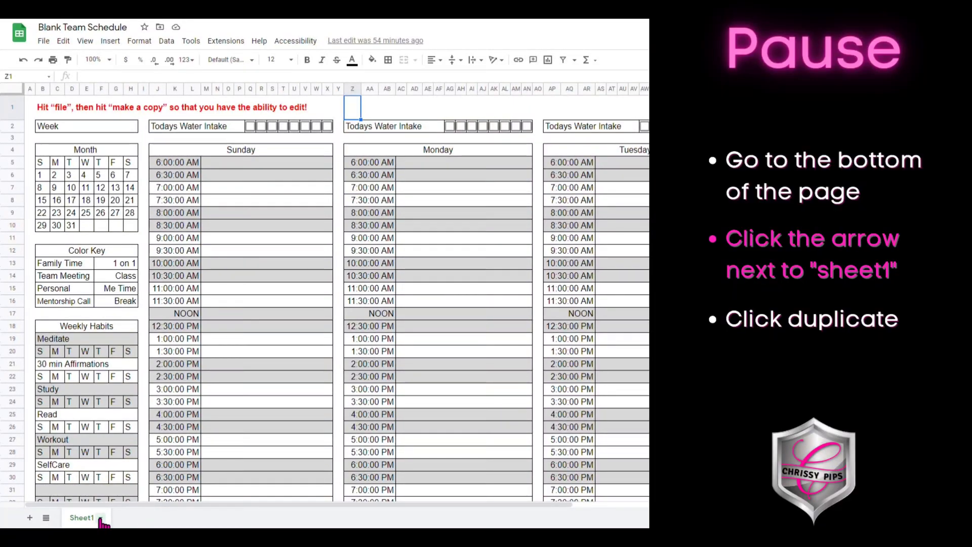
{"action": "left_click", "coordinate": [100, 519]}
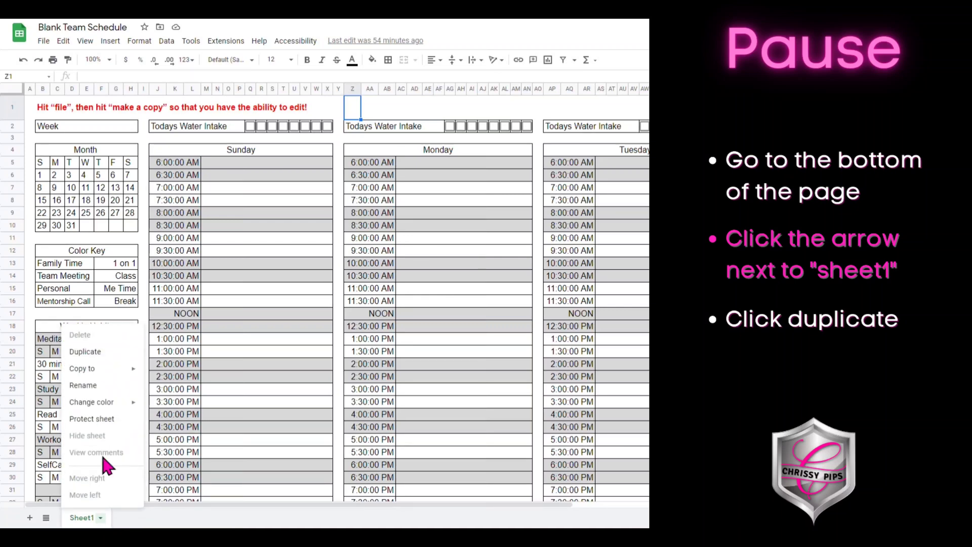
{"action": "left_click", "coordinate": [110, 353]}
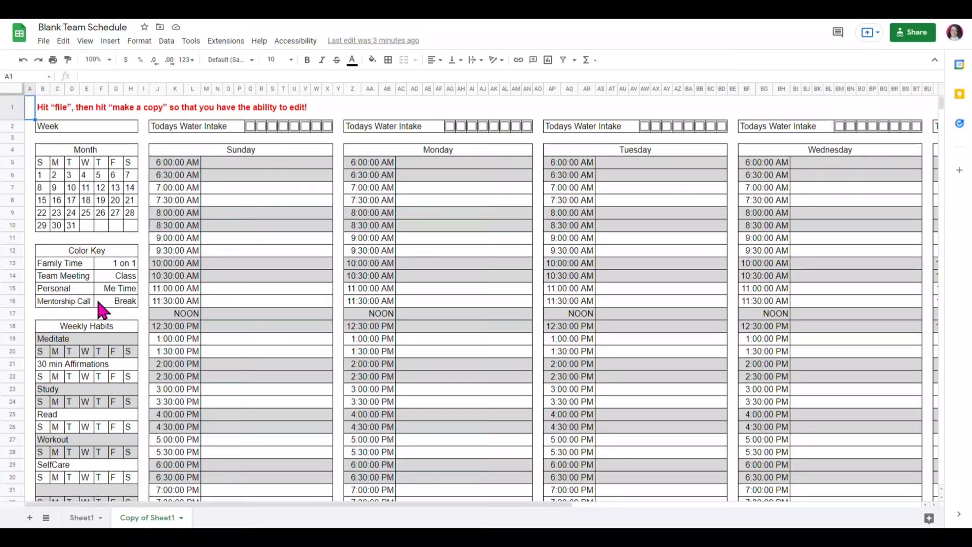
- Fill the Me Time cell in the Color Key with light blue
{"action": "left_click", "coordinate": [117, 292]}
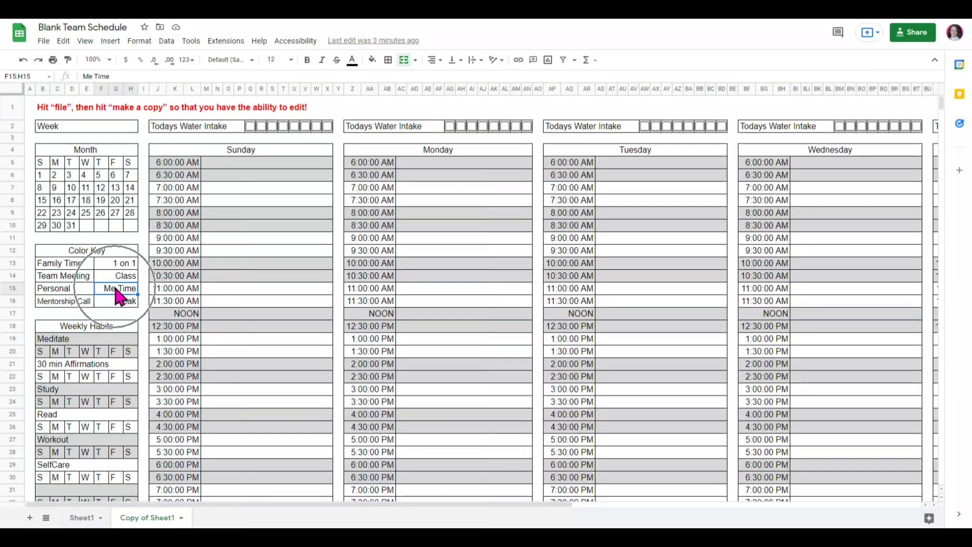
{"action": "left_click", "coordinate": [372, 61]}
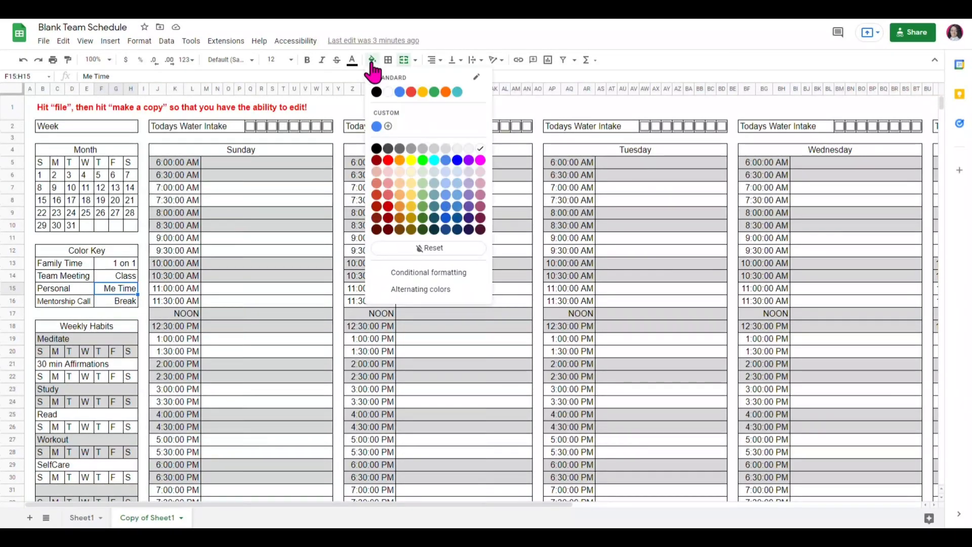
{"action": "left_click", "coordinate": [457, 195]}
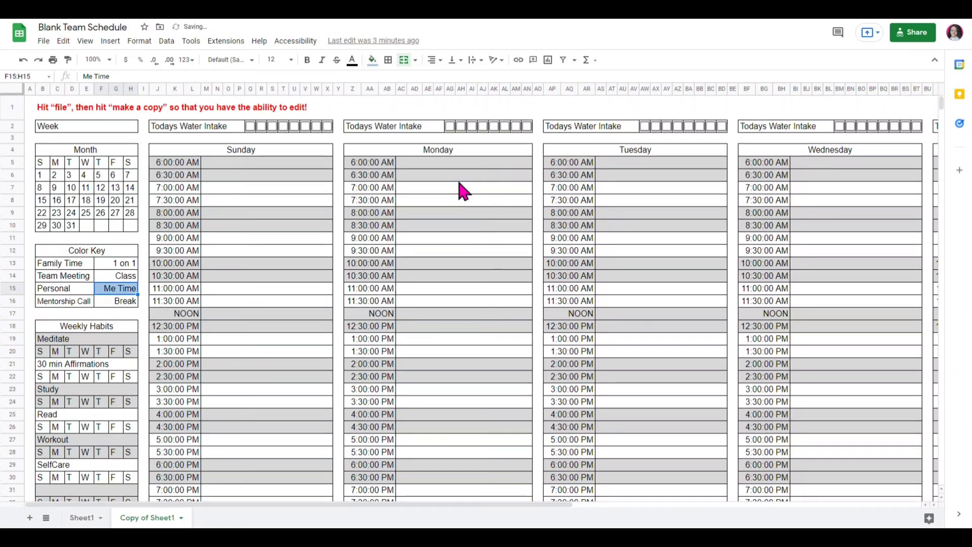
{"action": "left_click", "coordinate": [190, 279]}
{"action": "left_click", "coordinate": [120, 289]}
{"action": "left_click", "coordinate": [260, 303]}
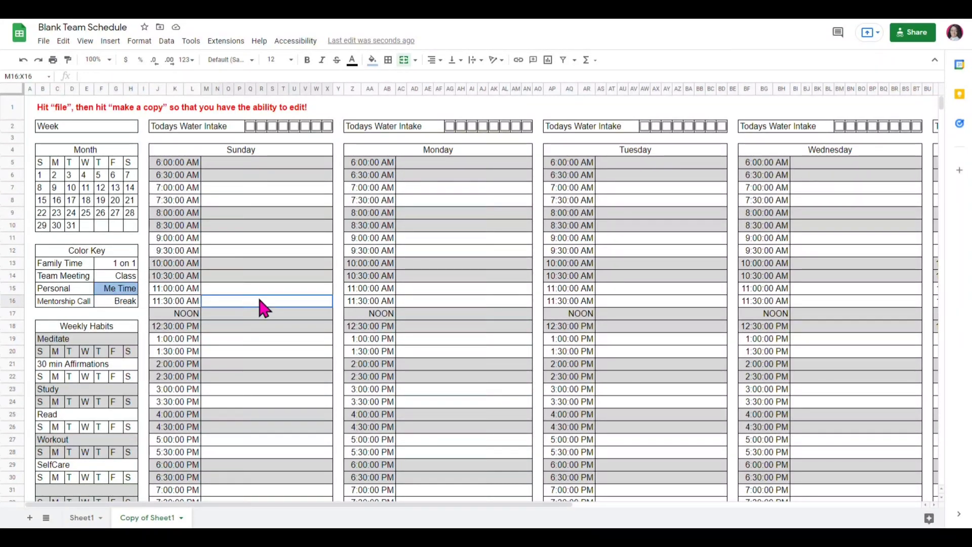
{"action": "left_click", "coordinate": [463, 290]}
{"action": "left_click", "coordinate": [656, 286]}
{"action": "left_click", "coordinate": [853, 275]}
{"action": "left_click", "coordinate": [472, 273]}
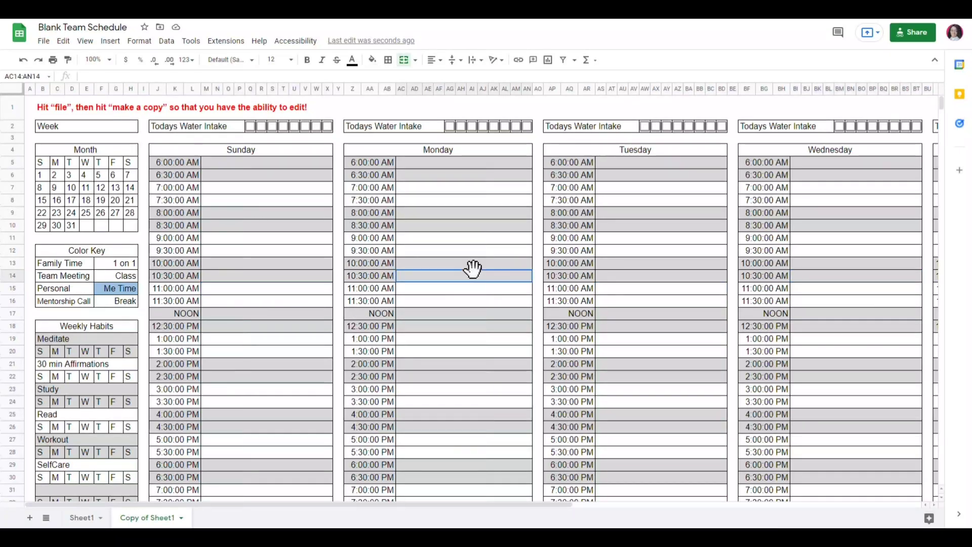
{"action": "left_click", "coordinate": [864, 276]}
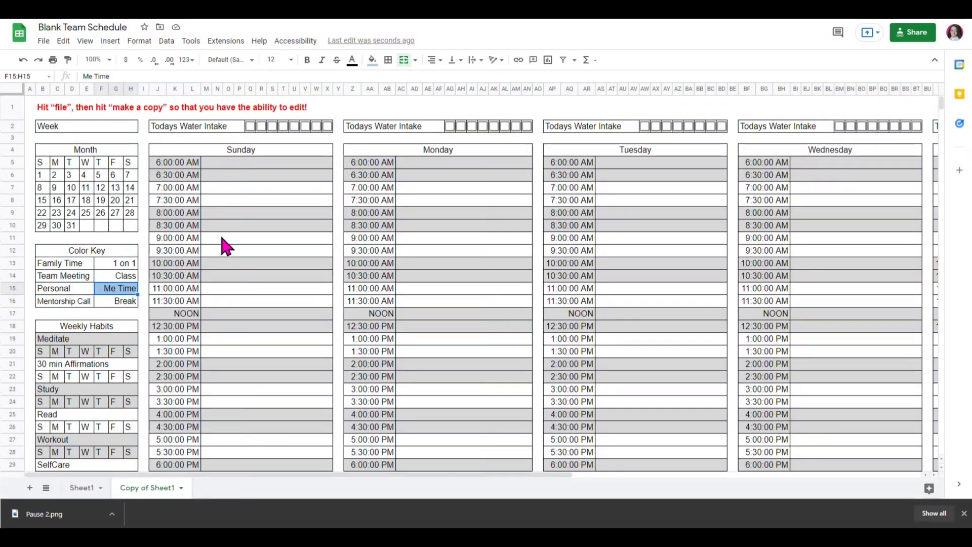
{"action": "scroll", "coordinate": [223, 240], "scroll_direction": "down", "scroll_amount": 5}
{"action": "scroll", "coordinate": [248, 243], "scroll_direction": "up", "scroll_amount": 5}
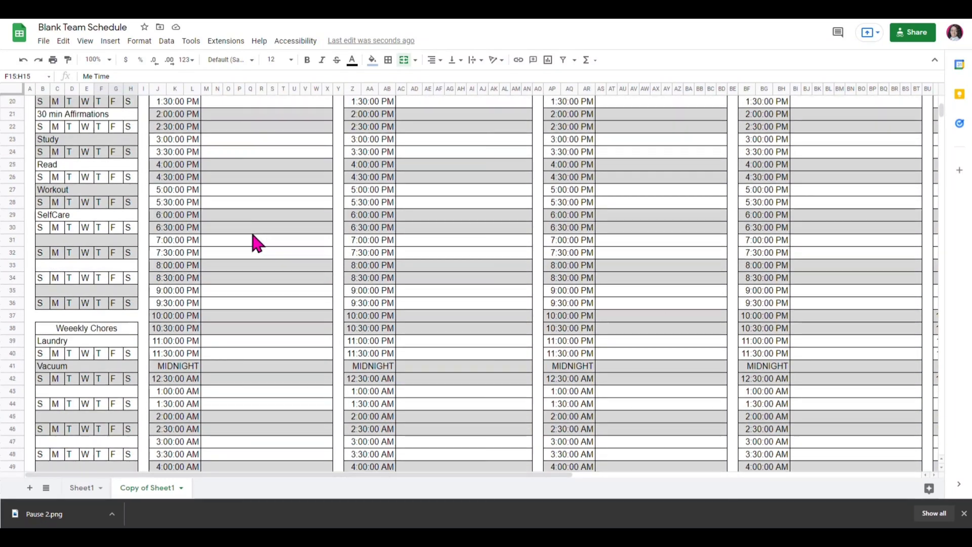
{"action": "scroll", "coordinate": [233, 236], "scroll_direction": "up", "scroll_amount": 1}
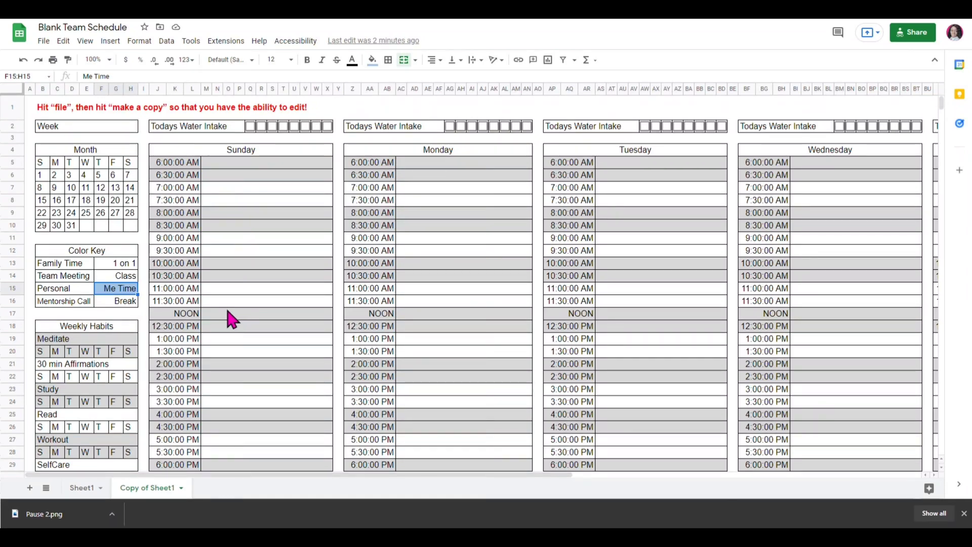
{"action": "left_click_drag", "start_coordinate": [231, 303], "coordinate": [234, 237]}
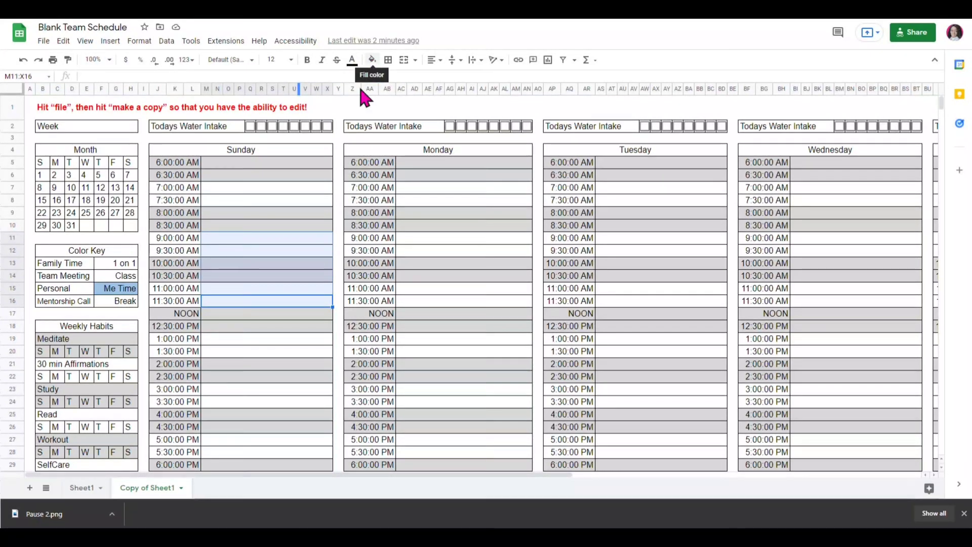
{"action": "left_click", "coordinate": [252, 237]}
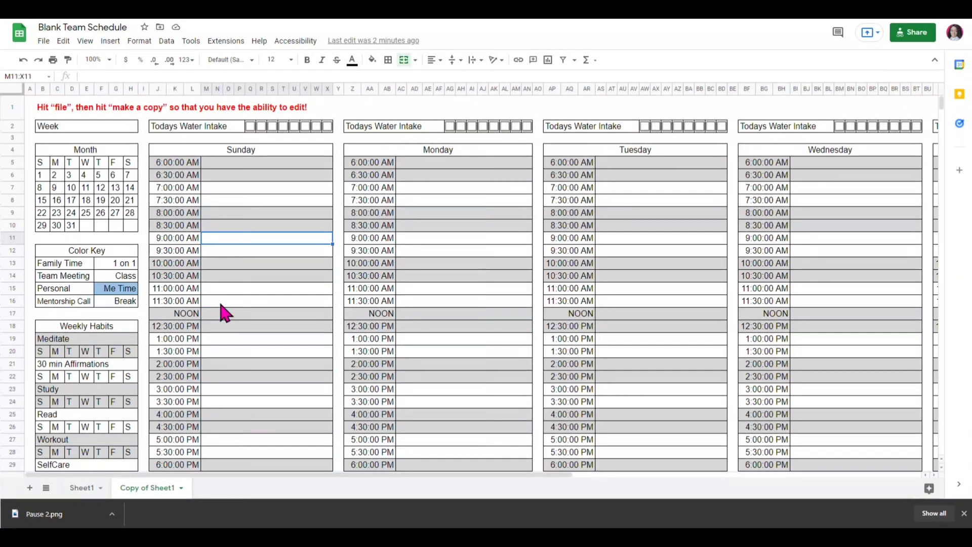
{"action": "left_click_drag", "start_coordinate": [224, 303], "coordinate": [230, 247]}
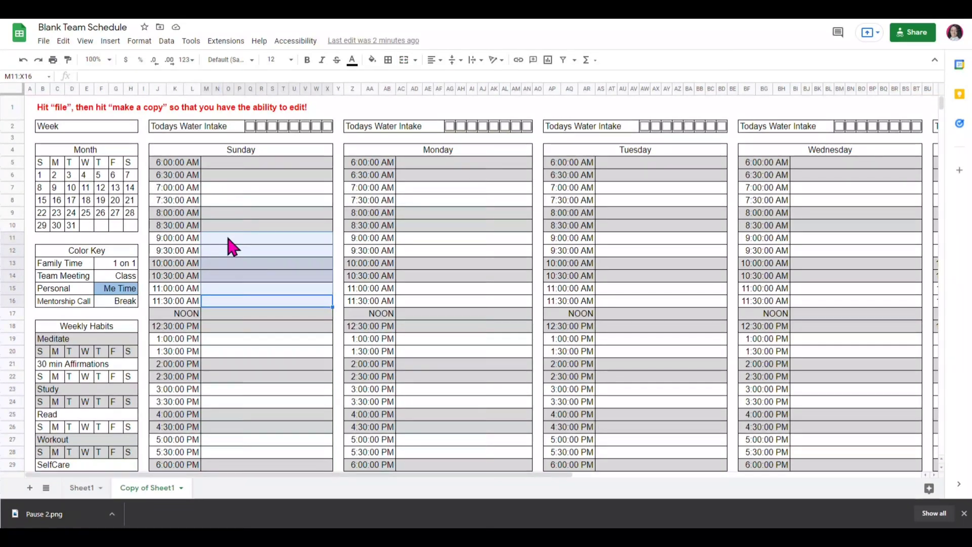
{"action": "left_click", "coordinate": [242, 239]}
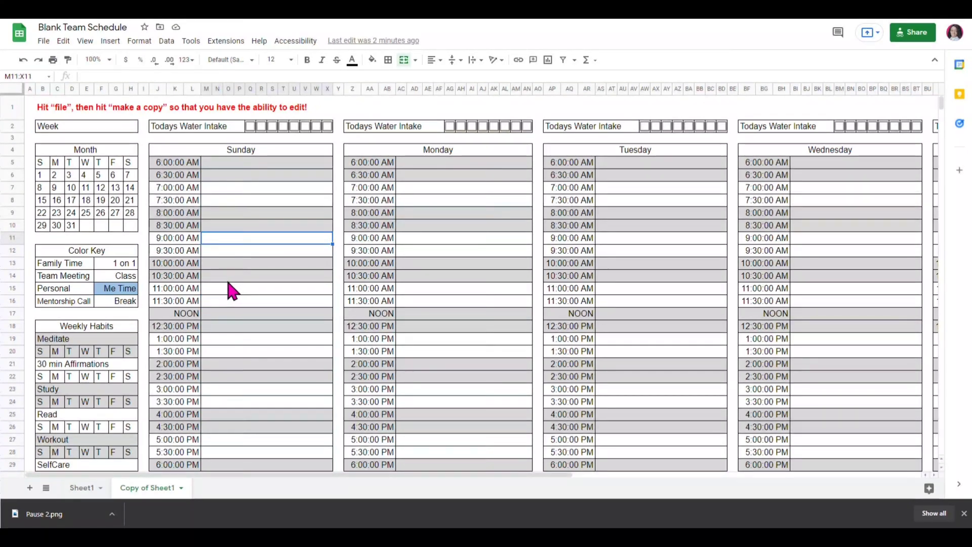
- Fill Sunday's 9:00 AM through 10:30 AM slots with the same light blue as the Me Time key cell
{"action": "left_click_drag", "start_coordinate": [228, 284], "coordinate": [230, 239]}
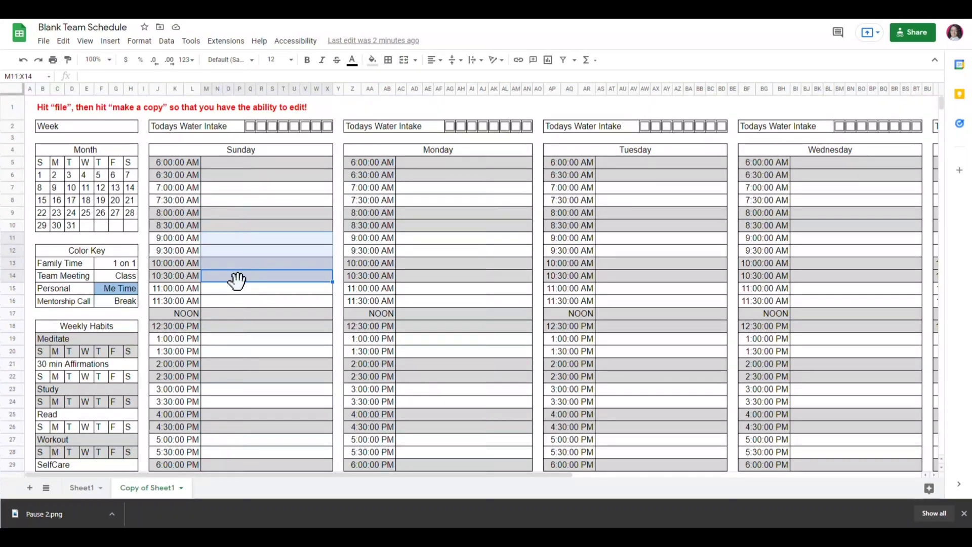
{"action": "left_click", "coordinate": [372, 60]}
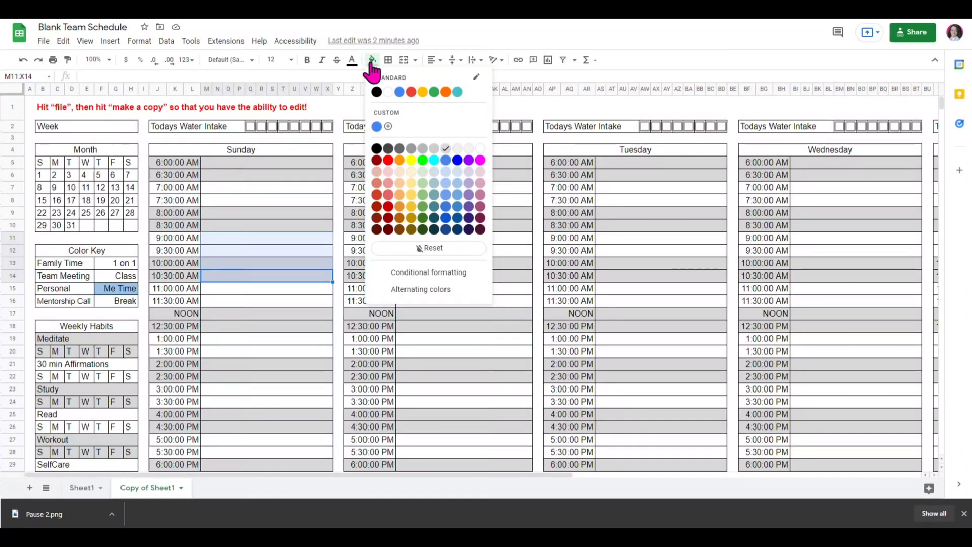
{"action": "left_click", "coordinate": [457, 188]}
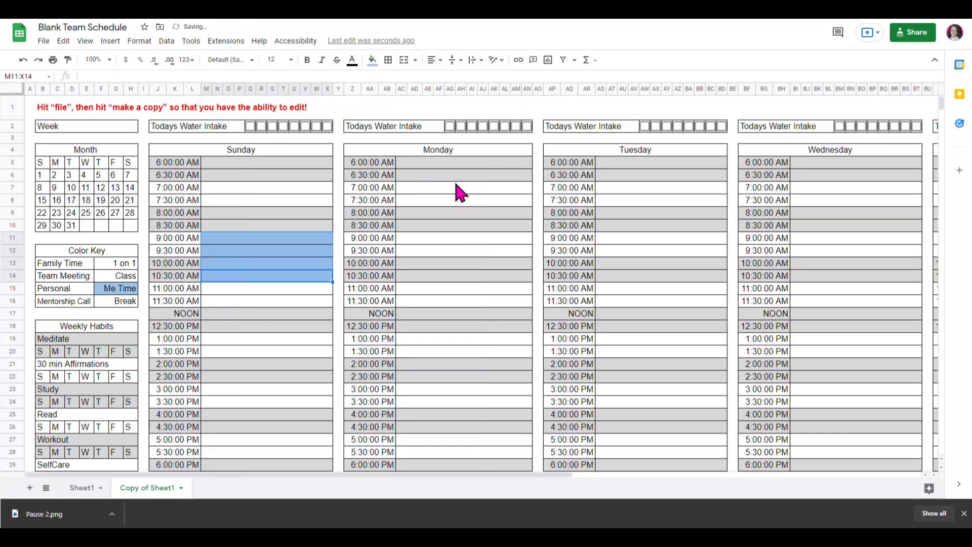
- Merge Sunday's light blue slots from 9:00 AM through 10:30 AM into a single block
{"action": "left_click", "coordinate": [287, 250]}
{"action": "left_click", "coordinate": [260, 263]}
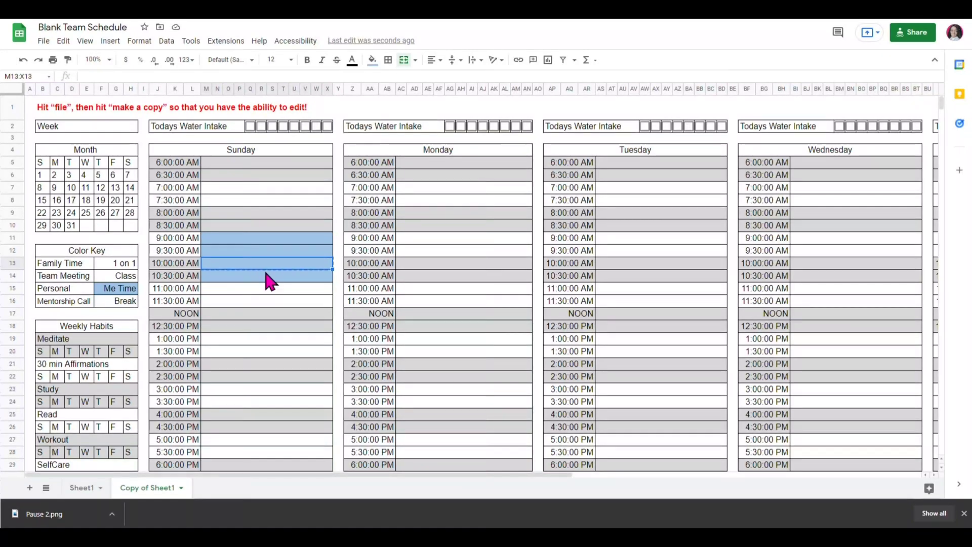
{"action": "left_click", "coordinate": [267, 253]}
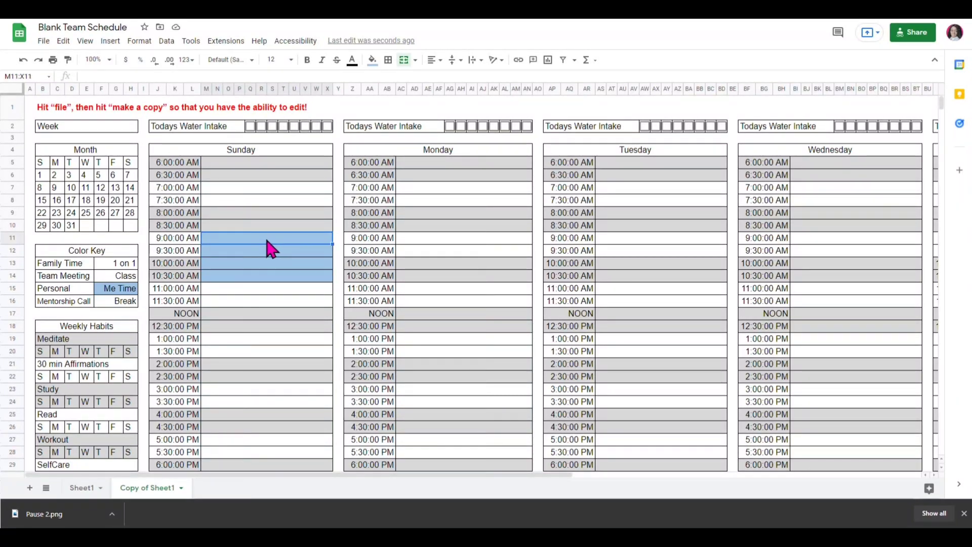
{"action": "left_click_drag", "start_coordinate": [261, 275], "coordinate": [262, 241]}
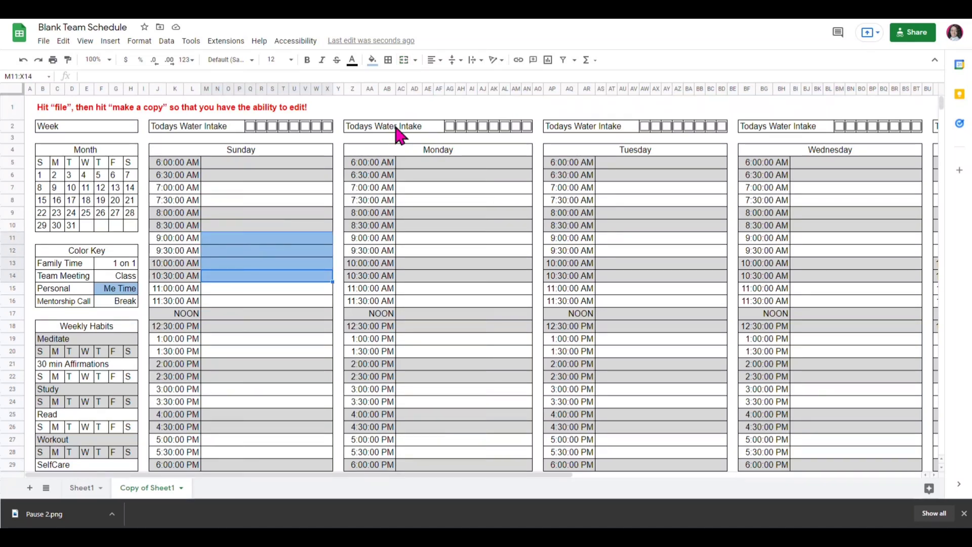
{"action": "left_click", "coordinate": [404, 63]}
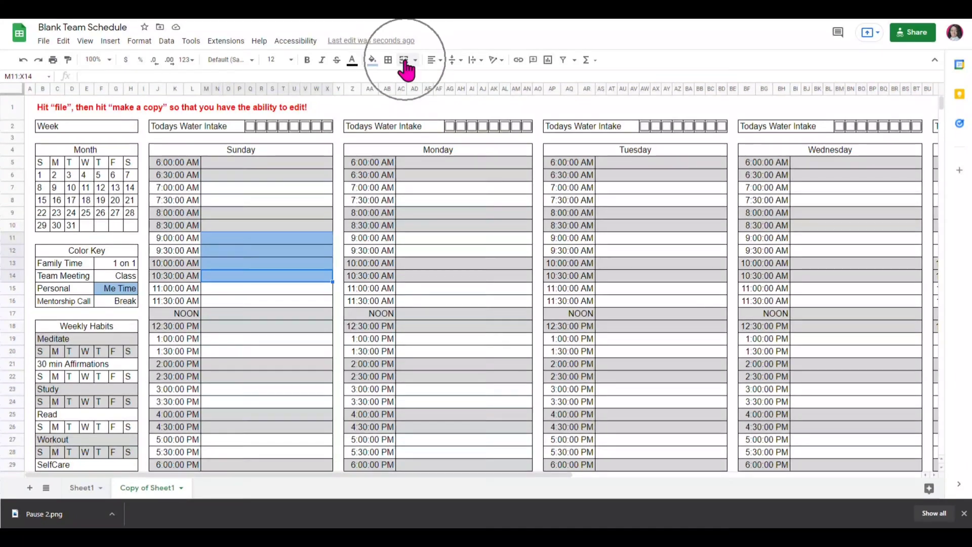
{"action": "left_click", "coordinate": [404, 64]}
{"action": "left_click", "coordinate": [405, 63]}
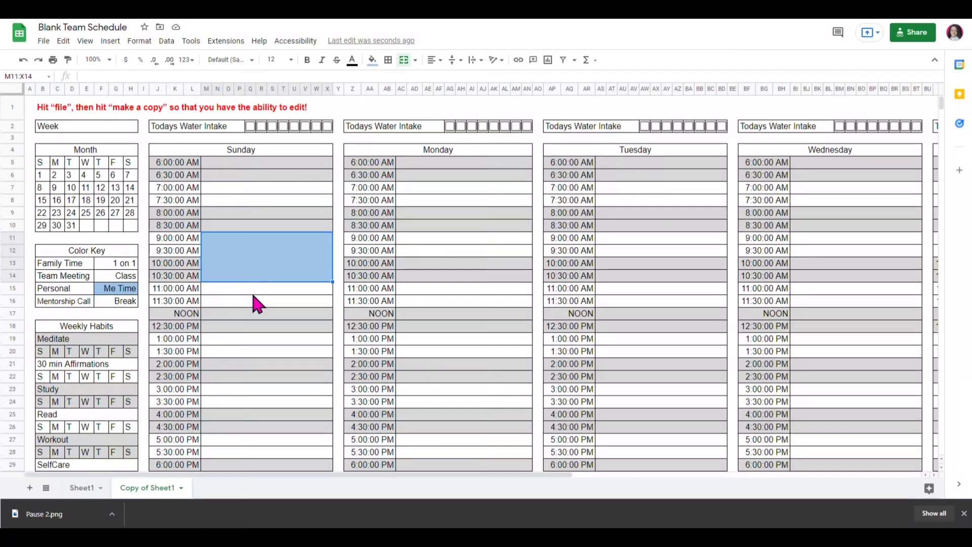
- Unmerge Sunday's light blue block spanning 9:00 AM through 10:30 AM
{"action": "left_click", "coordinate": [248, 309]}
{"action": "left_click", "coordinate": [257, 250]}
{"action": "left_click", "coordinate": [263, 303]}
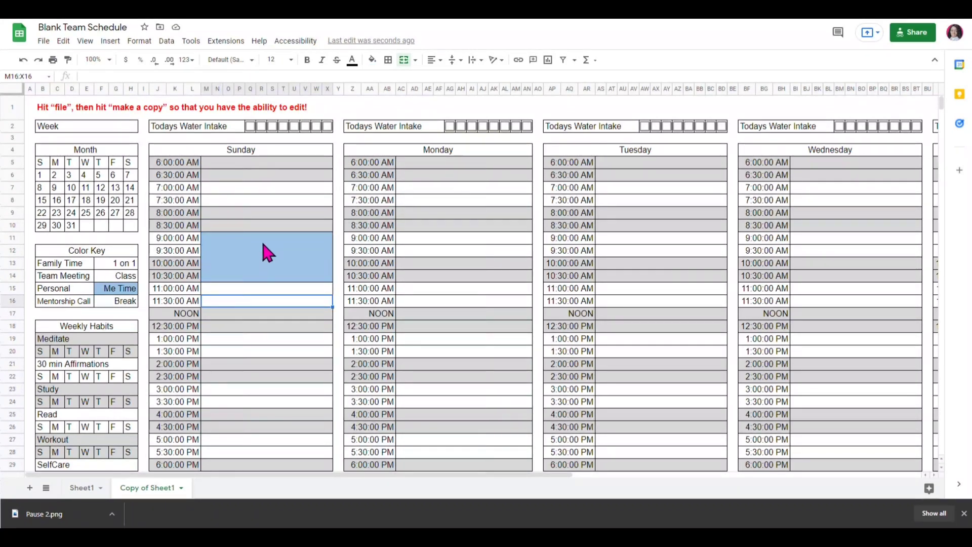
{"action": "left_click", "coordinate": [258, 263]}
{"action": "left_click", "coordinate": [415, 61]}
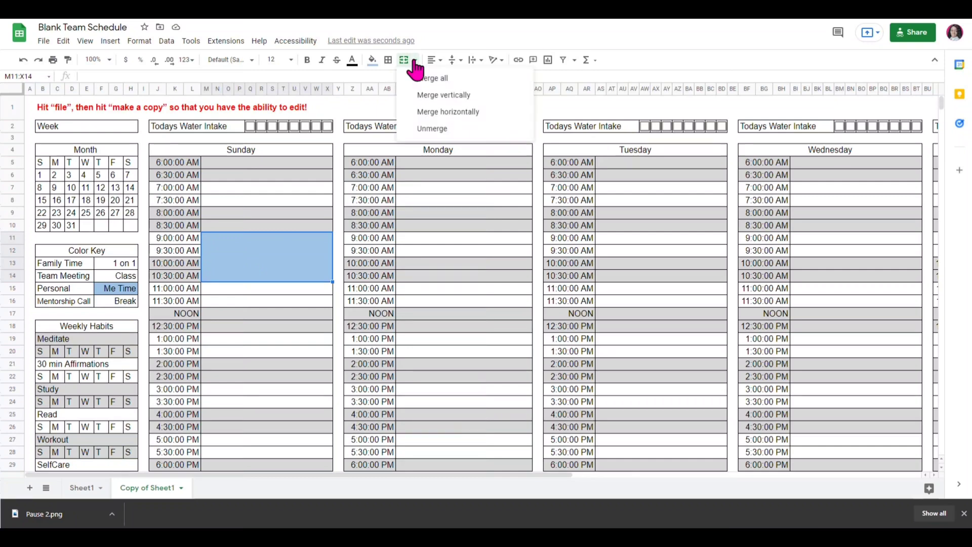
{"action": "left_click", "coordinate": [429, 129]}
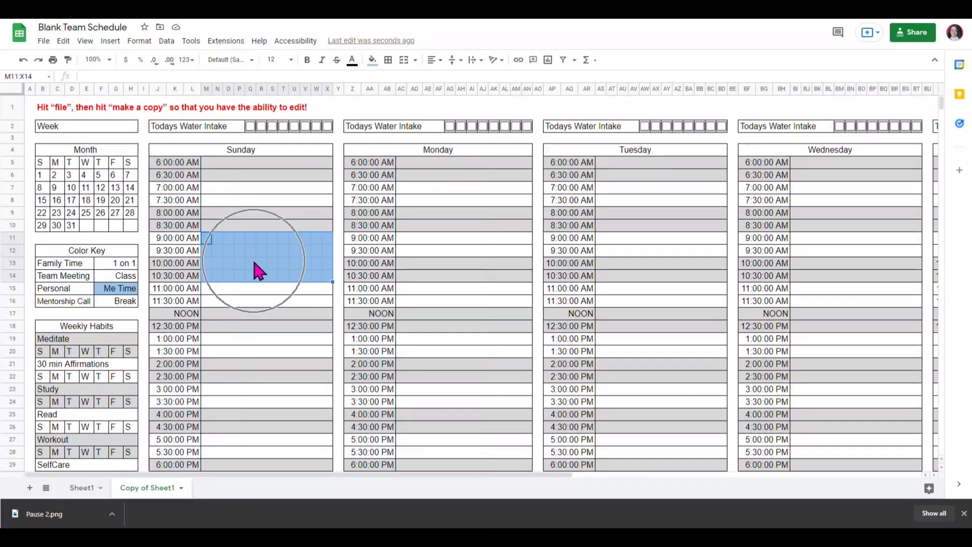
- Merge Sunday's light blue cells from 9:00 AM through 10:30 AM horizontally and check the individual rows
{"action": "left_click", "coordinate": [414, 61]}
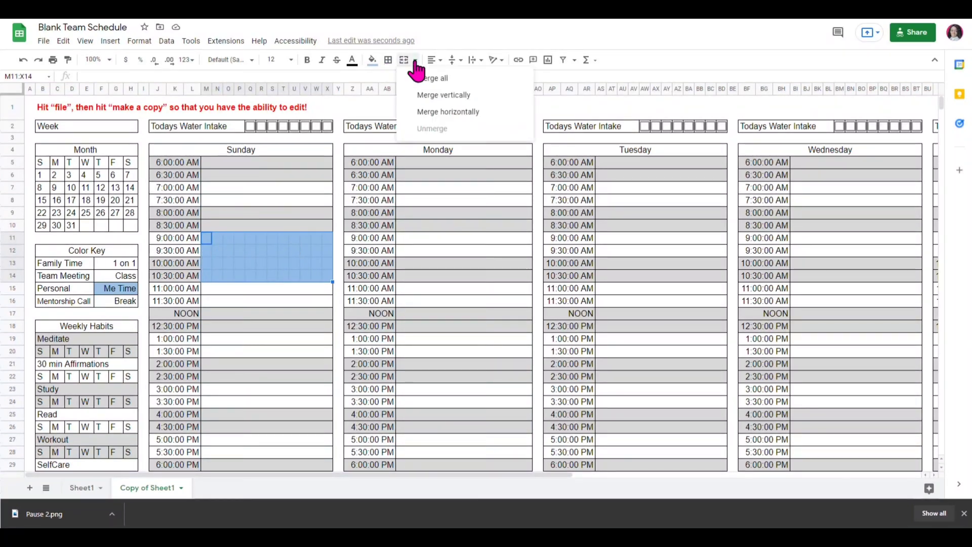
{"action": "left_click", "coordinate": [449, 112]}
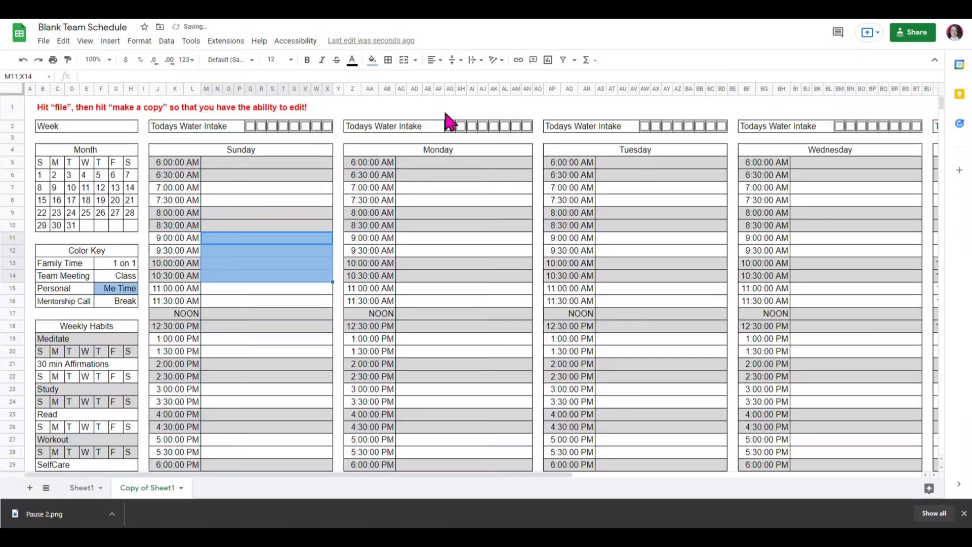
{"action": "left_click", "coordinate": [258, 278]}
{"action": "left_click", "coordinate": [271, 253]}
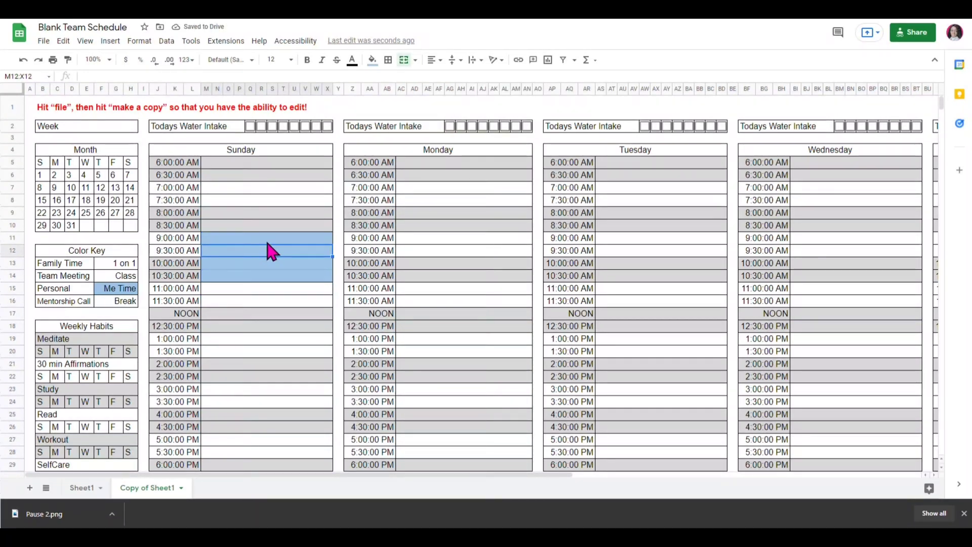
{"action": "left_click", "coordinate": [253, 265]}
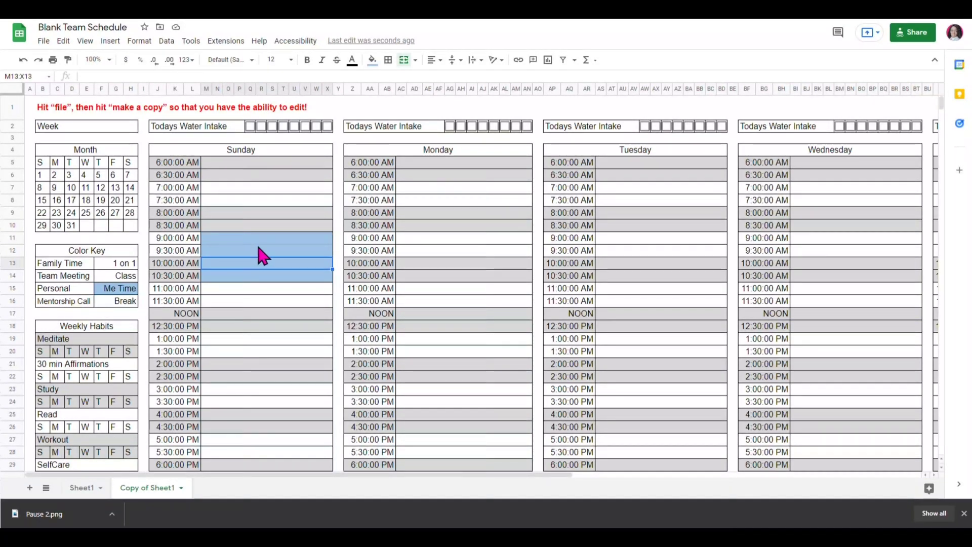
{"action": "left_click", "coordinate": [261, 243]}
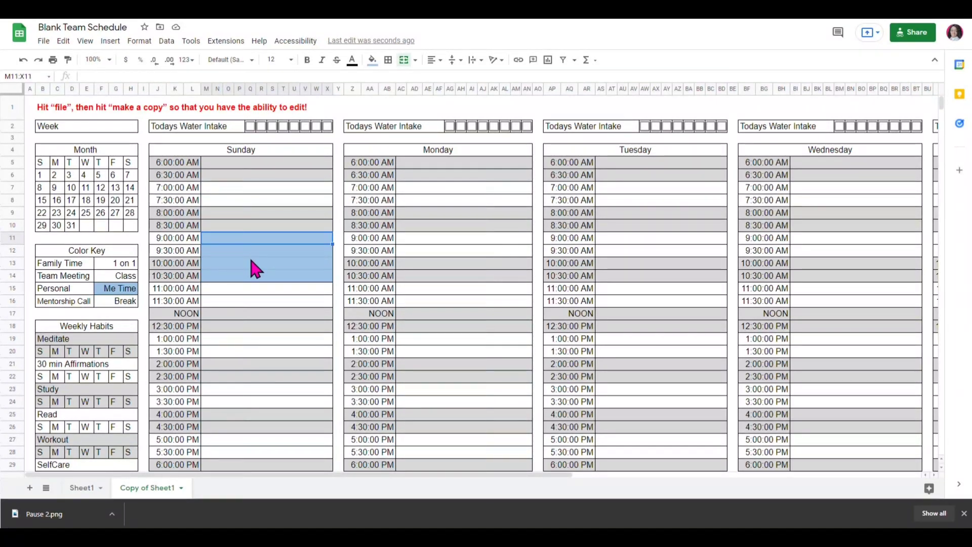
{"action": "left_click", "coordinate": [251, 265]}
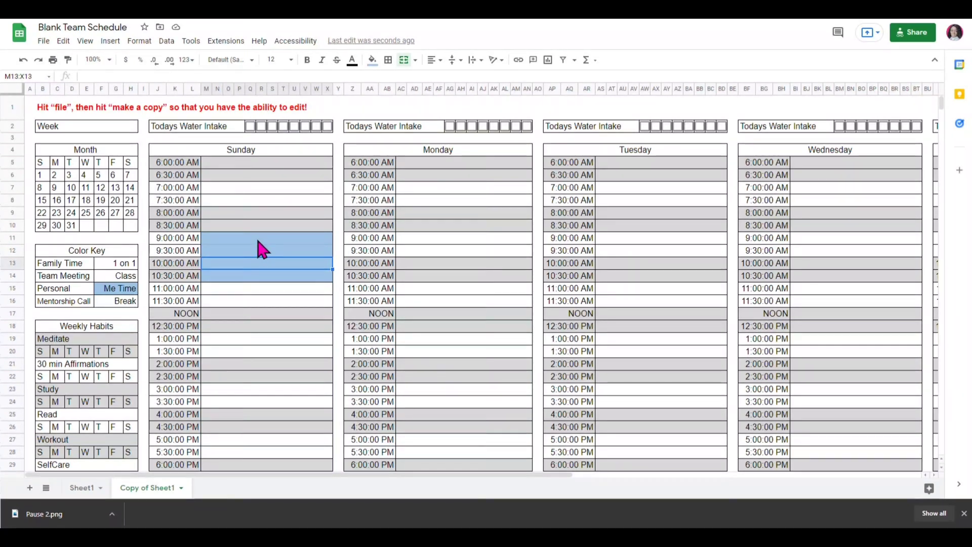
- Unmerge the horizontally merged rows in Sunday's light blue 9:00 AM through 10:30 AM range
{"action": "left_click_drag", "start_coordinate": [260, 238], "coordinate": [263, 278]}
{"action": "left_click", "coordinate": [413, 60]}
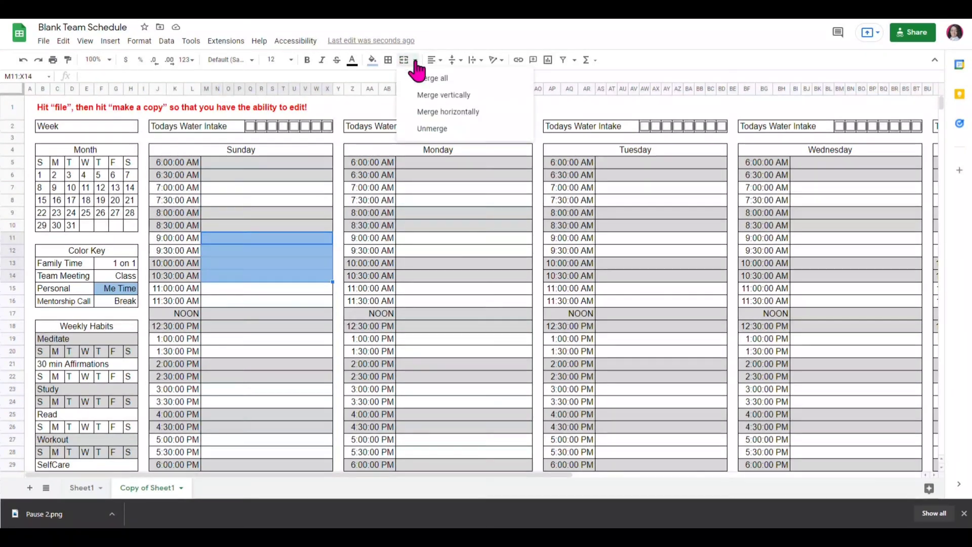
{"action": "left_click", "coordinate": [428, 129]}
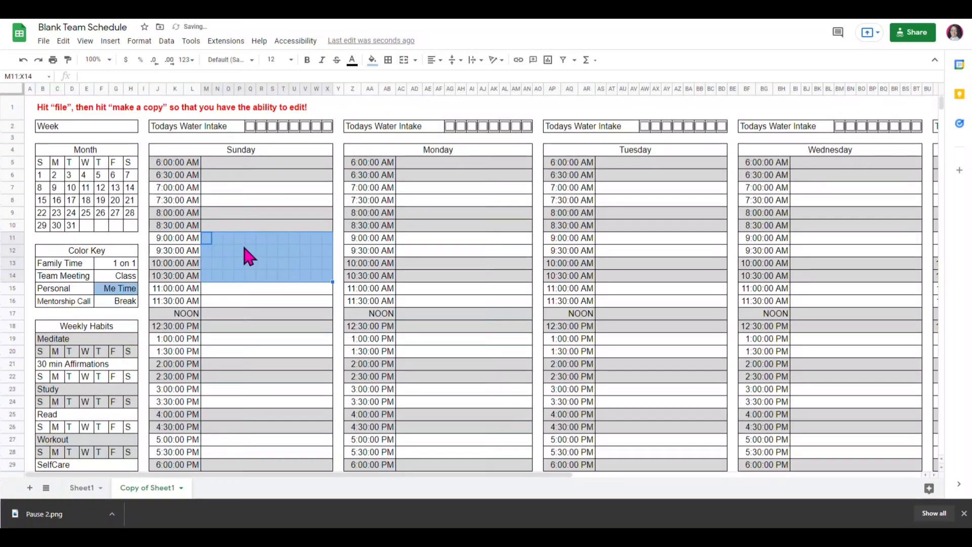
- Merge Sunday's light blue 9:00 AM through 10:30 AM cells vertically
{"action": "left_click", "coordinate": [414, 61]}
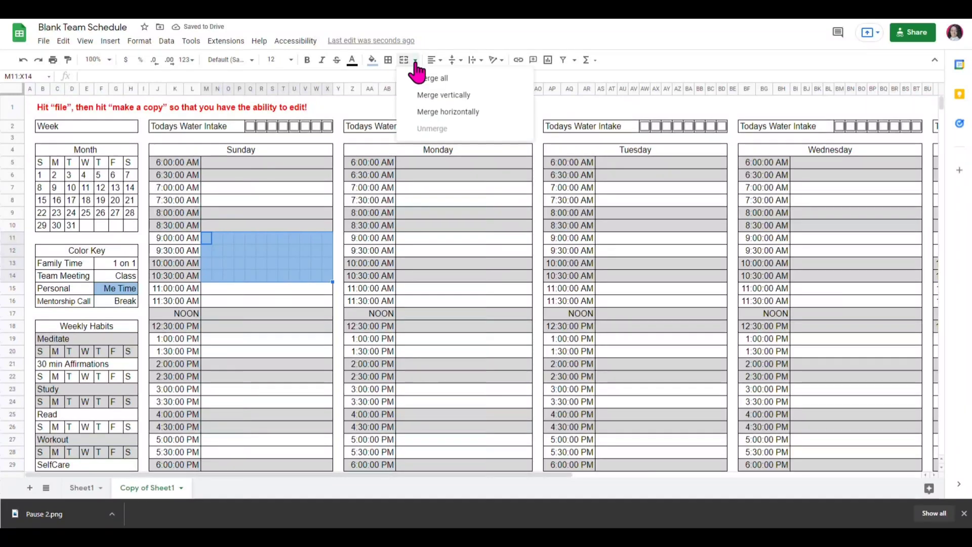
{"action": "left_click", "coordinate": [439, 96]}
{"action": "left_click", "coordinate": [238, 261]}
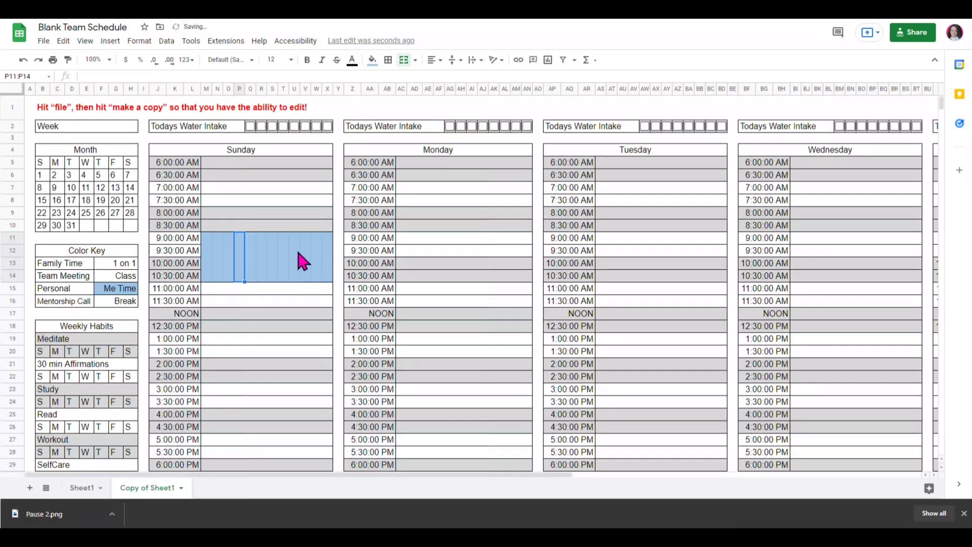
- Merge columns M through R of Sunday's 9:00 AM through 10:30 AM range into one block
{"action": "left_click_drag", "start_coordinate": [213, 248], "coordinate": [268, 277]}
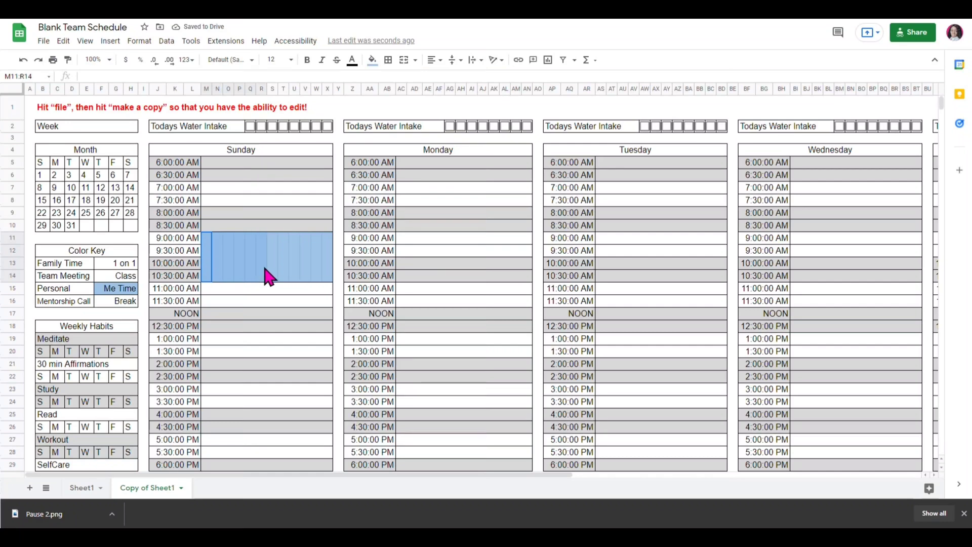
{"action": "left_click", "coordinate": [415, 61]}
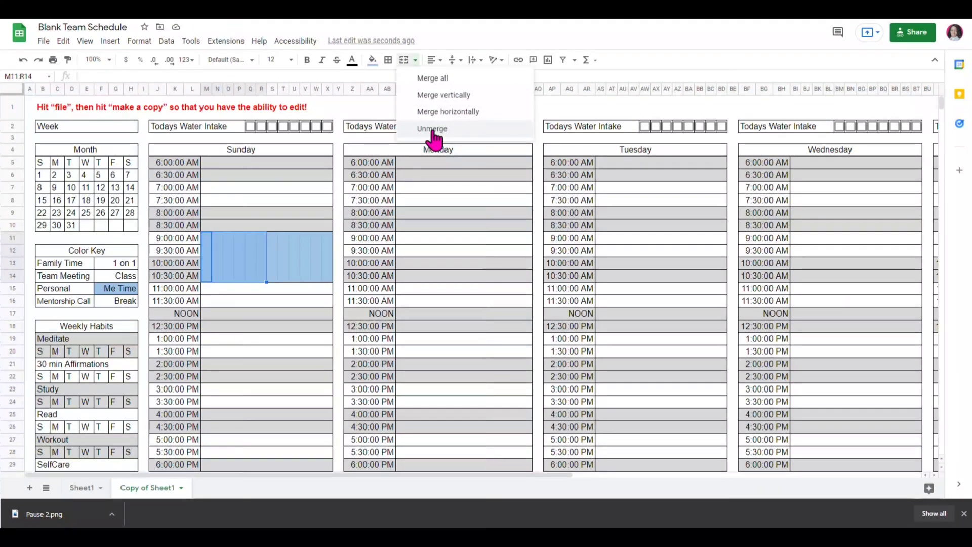
{"action": "left_click", "coordinate": [448, 80]}
{"action": "left_click", "coordinate": [295, 256]}
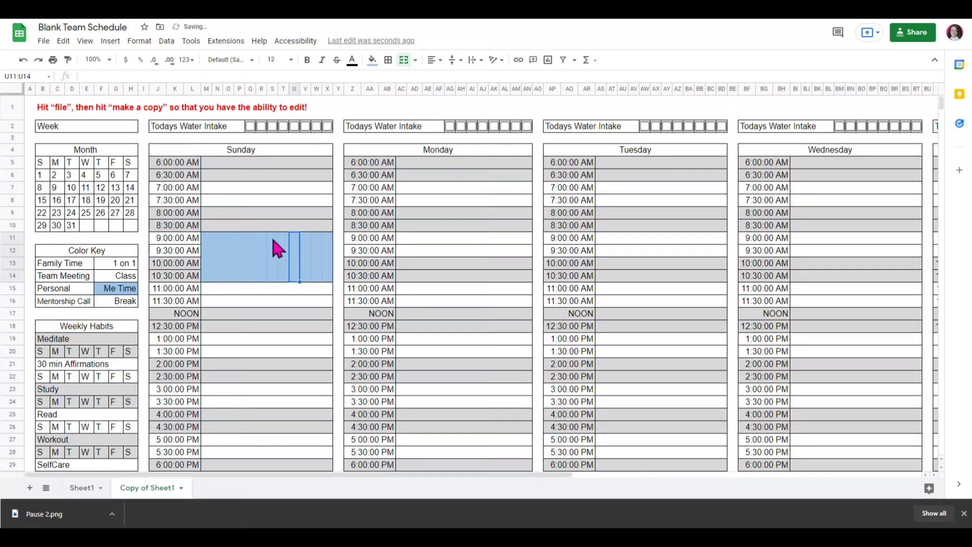
- Merge columns S through X of Sunday's 9:00 AM through 10:30 AM range into a second block and fill it yellow
{"action": "left_click_drag", "start_coordinate": [276, 245], "coordinate": [328, 281]}
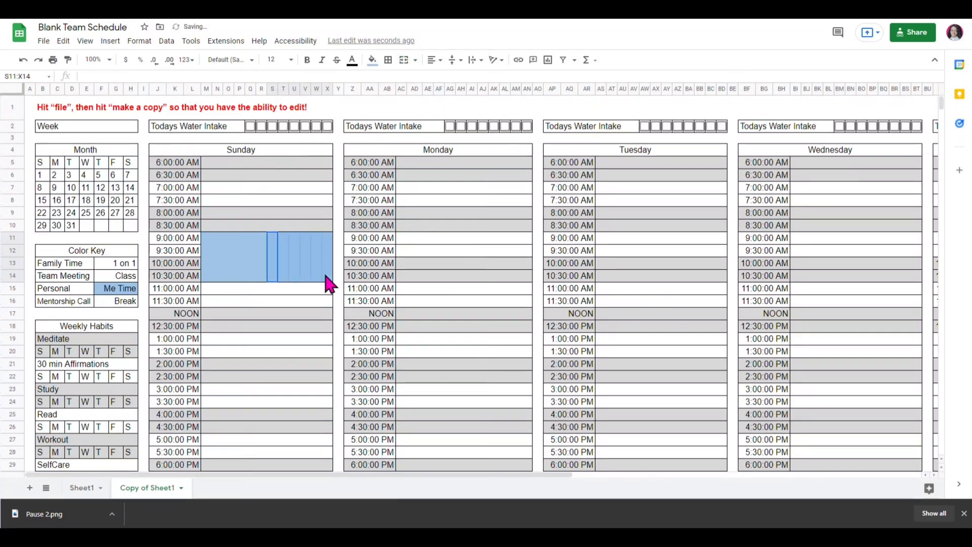
{"action": "left_click", "coordinate": [406, 63]}
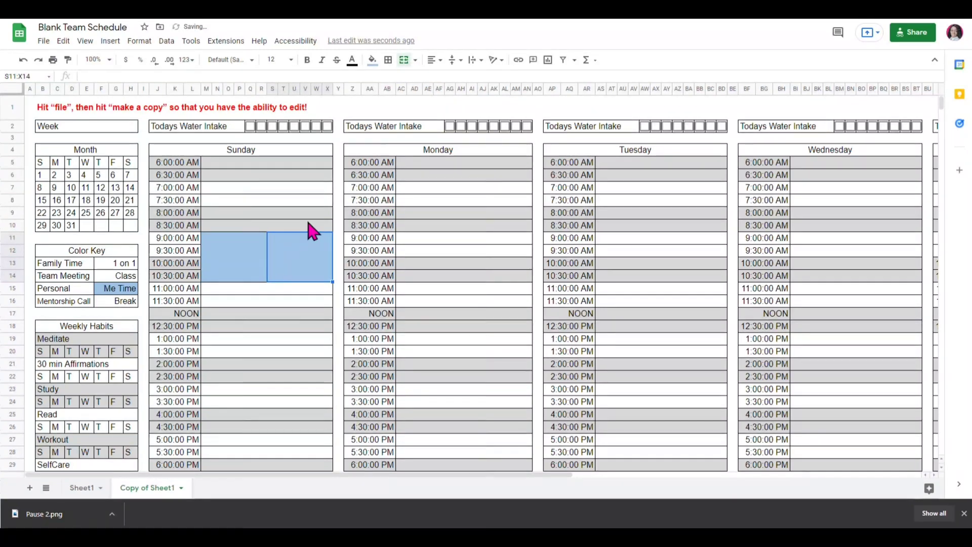
{"action": "left_click", "coordinate": [372, 61]}
{"action": "left_click", "coordinate": [411, 161]}
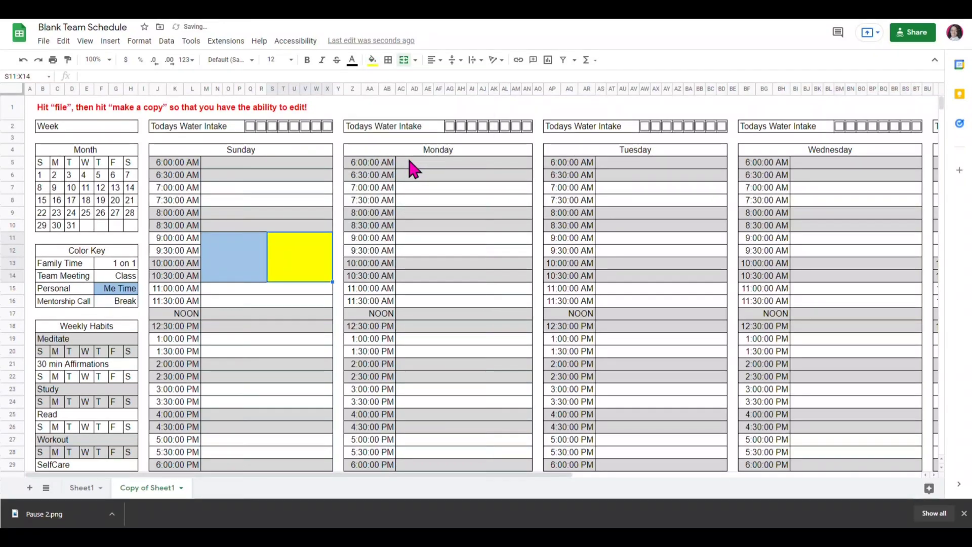
{"action": "left_click", "coordinate": [267, 339]}
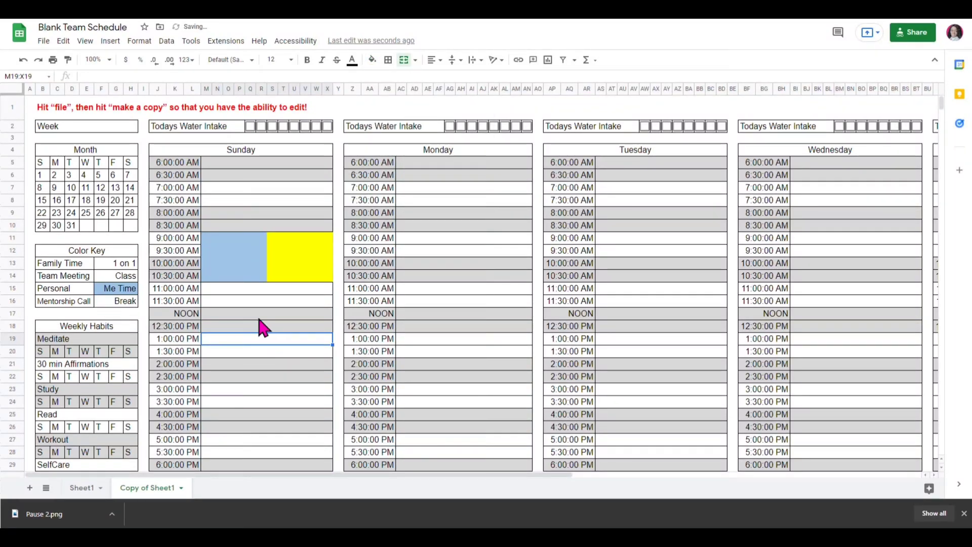
{"action": "left_click", "coordinate": [285, 249]}
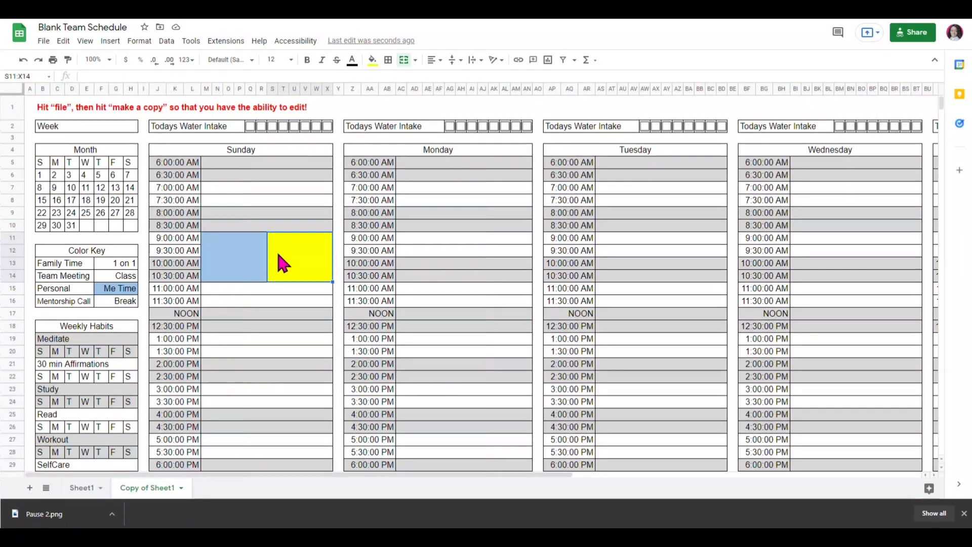
{"action": "left_click", "coordinate": [229, 249]}
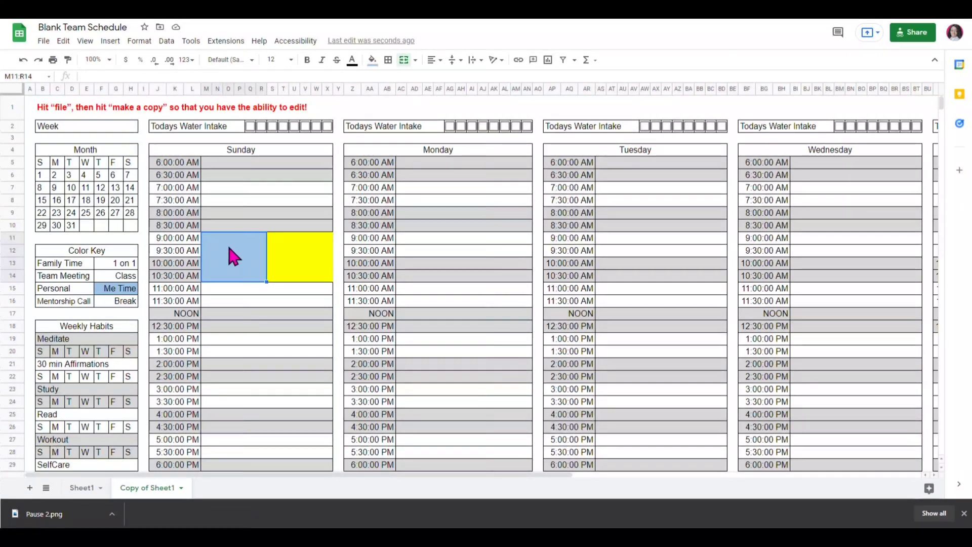
- Fill both of Sunday's 9:00 AM through 10:30 AM blocks with light blue and merge them into one block
{"action": "left_click_drag", "start_coordinate": [281, 262], "coordinate": [243, 266]}
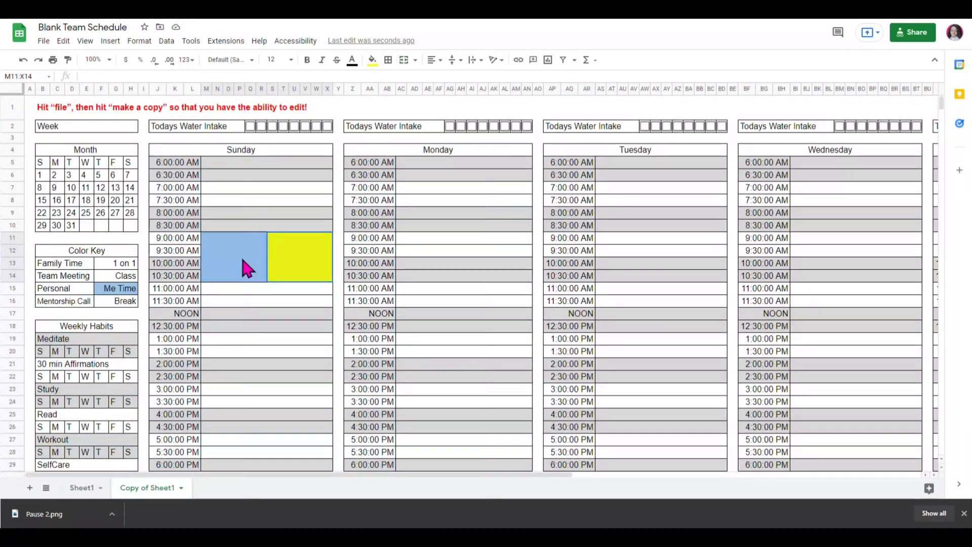
{"action": "left_click", "coordinate": [372, 61]}
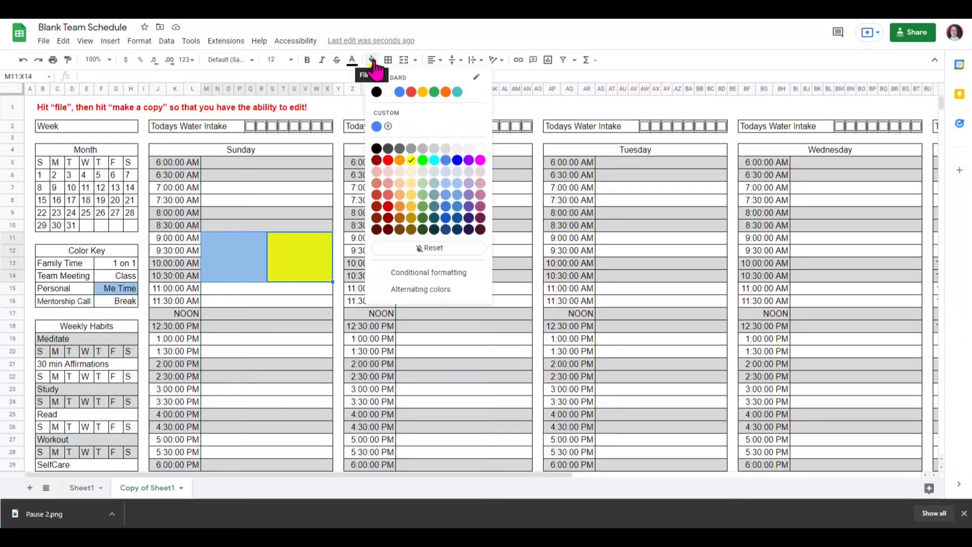
{"action": "left_click", "coordinate": [462, 192]}
{"action": "left_click", "coordinate": [404, 59]}
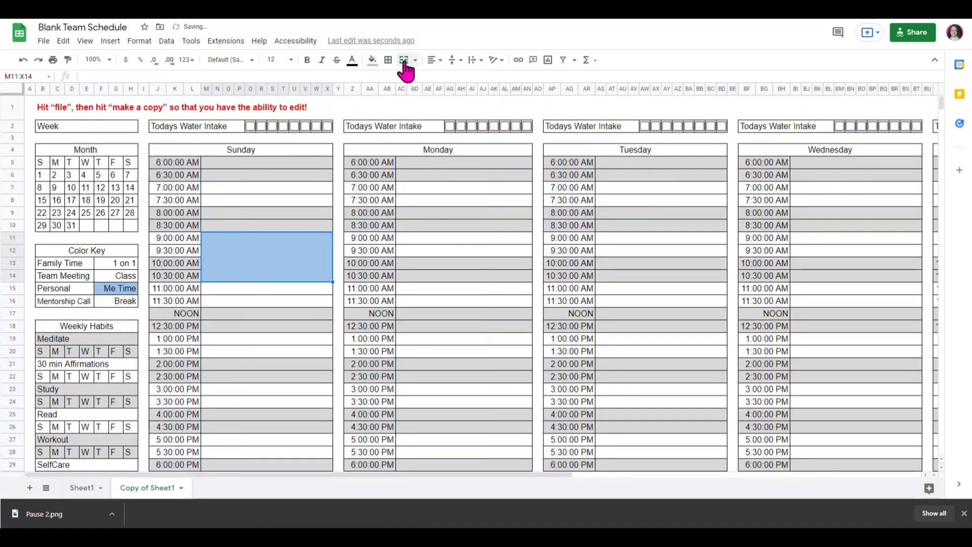
{"action": "left_click", "coordinate": [279, 304]}
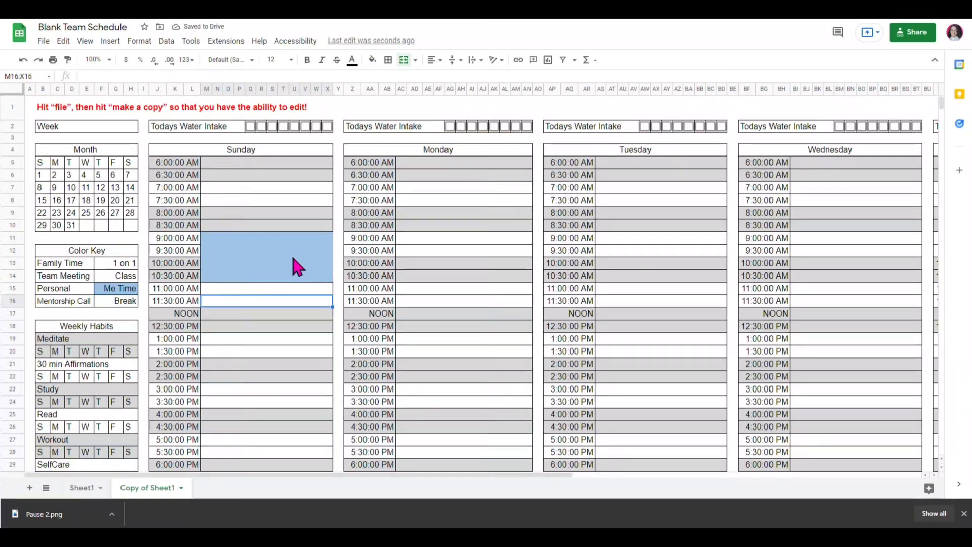
{"action": "left_click", "coordinate": [280, 262]}
{"action": "left_click", "coordinate": [256, 286]}
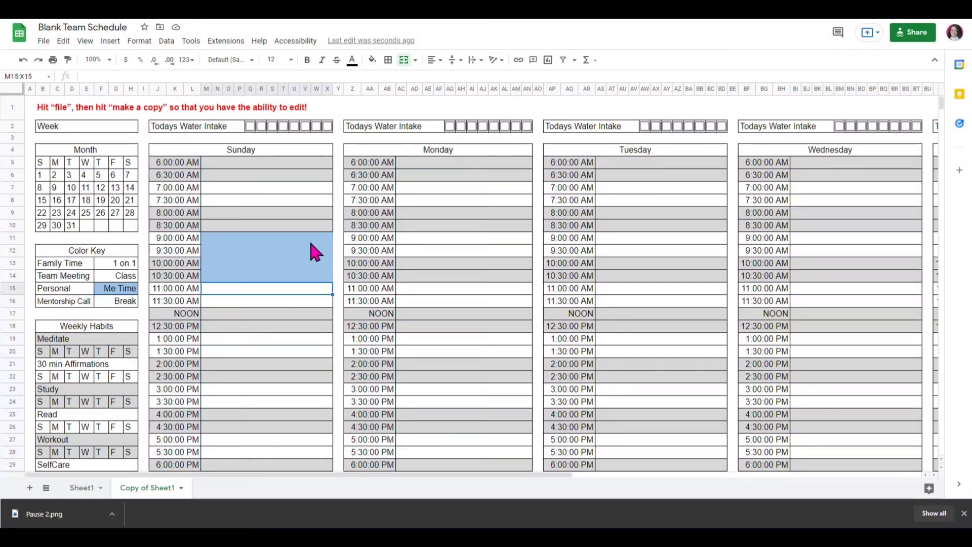
{"action": "left_click", "coordinate": [314, 253]}
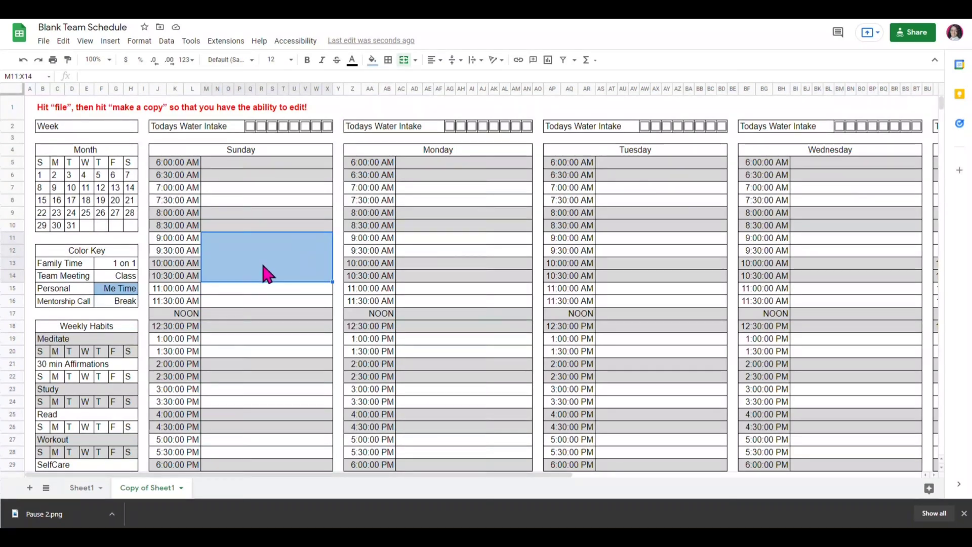
{"action": "left_click", "coordinate": [281, 315]}
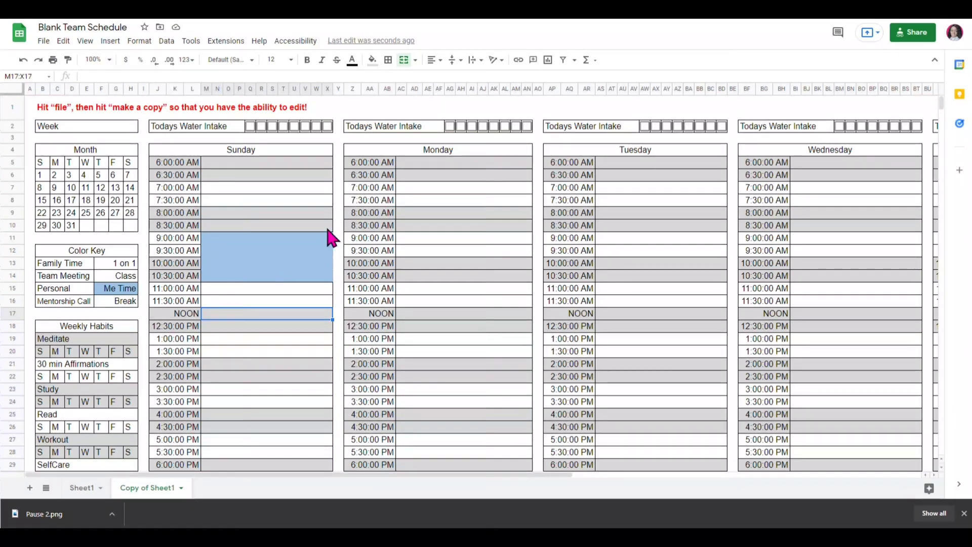
- Apply all borders to Sunday's merged light blue block from 9:00 AM through 10:30 AM
{"action": "left_click", "coordinate": [301, 262]}
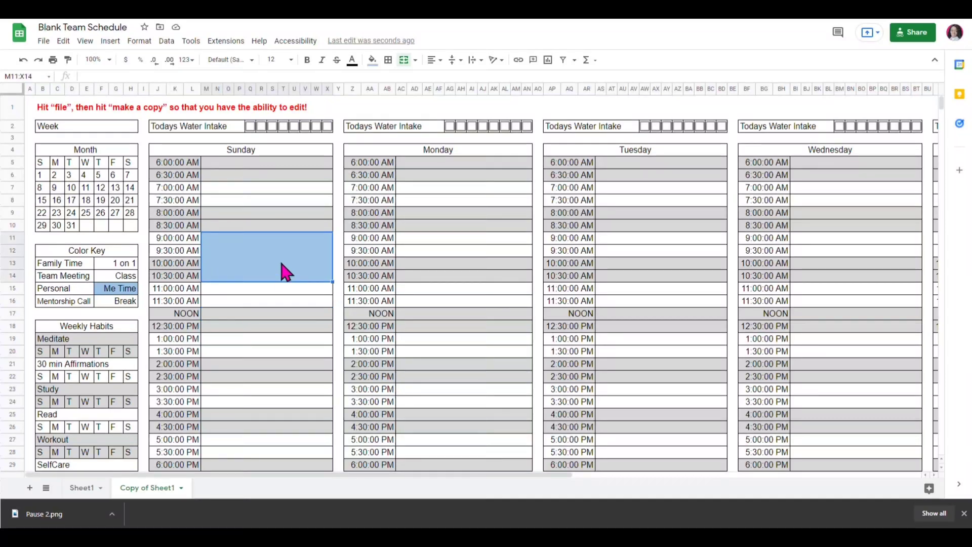
{"action": "left_click", "coordinate": [388, 60]}
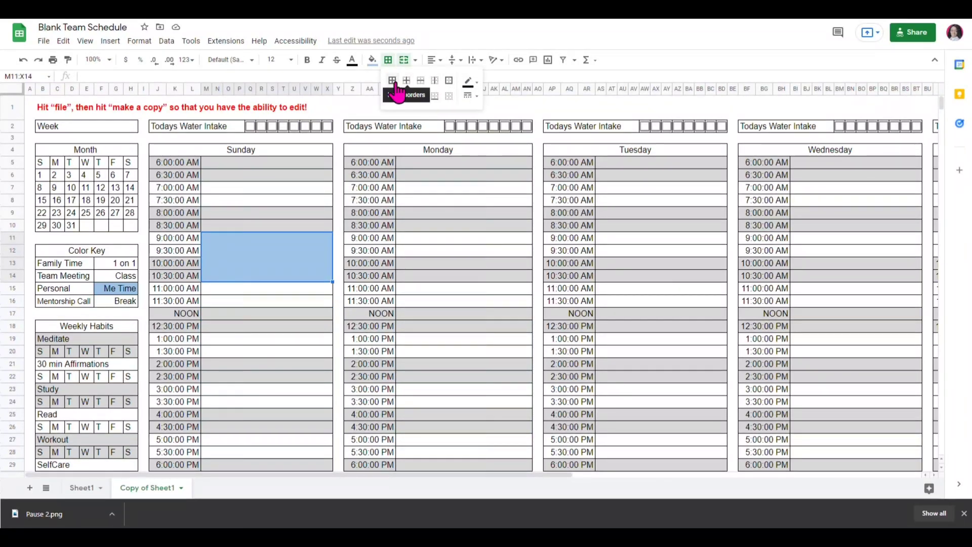
{"action": "left_click", "coordinate": [393, 82]}
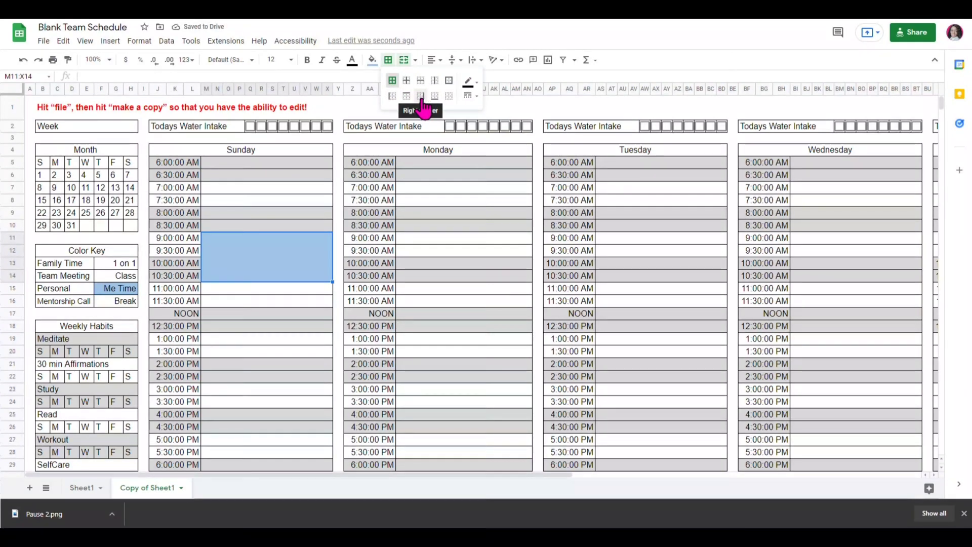
{"action": "left_click", "coordinate": [268, 294]}
- Enter the text "Me Time" in Sunday's merged light blue block
{"action": "left_click", "coordinate": [282, 248]}
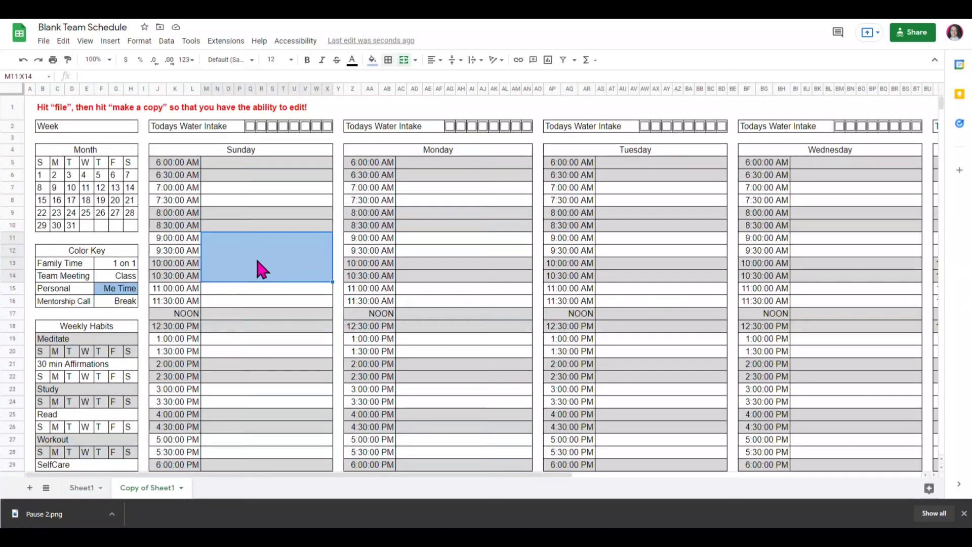
{"action": "type", "text": "Me Time"}
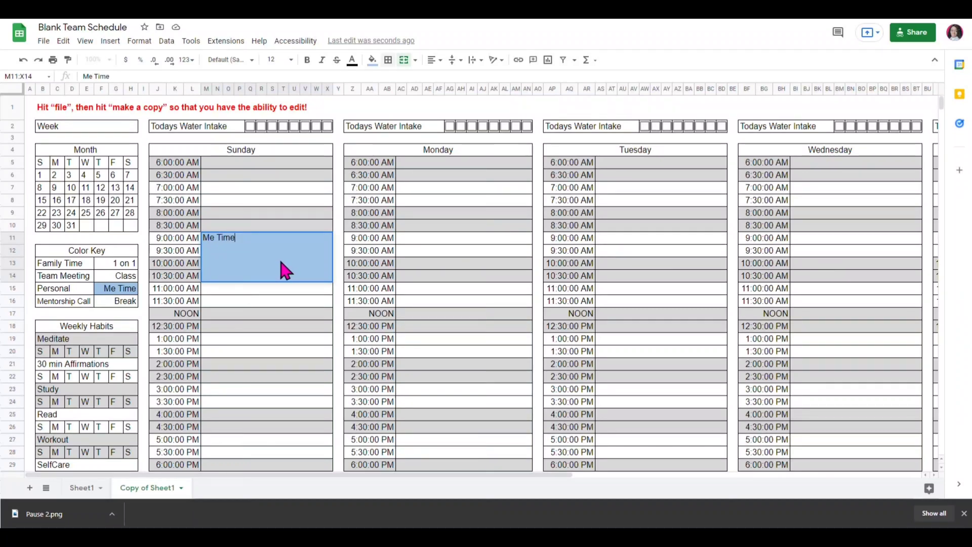
{"action": "left_click", "coordinate": [303, 321]}
- Center the "Me Time" text horizontally in Sunday's light blue block
{"action": "left_click", "coordinate": [224, 257]}
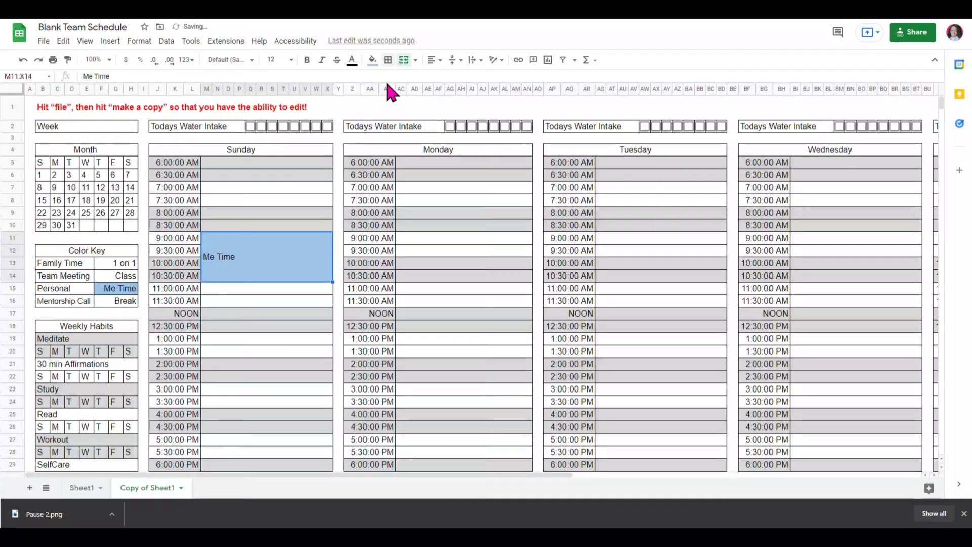
{"action": "left_click", "coordinate": [432, 61]}
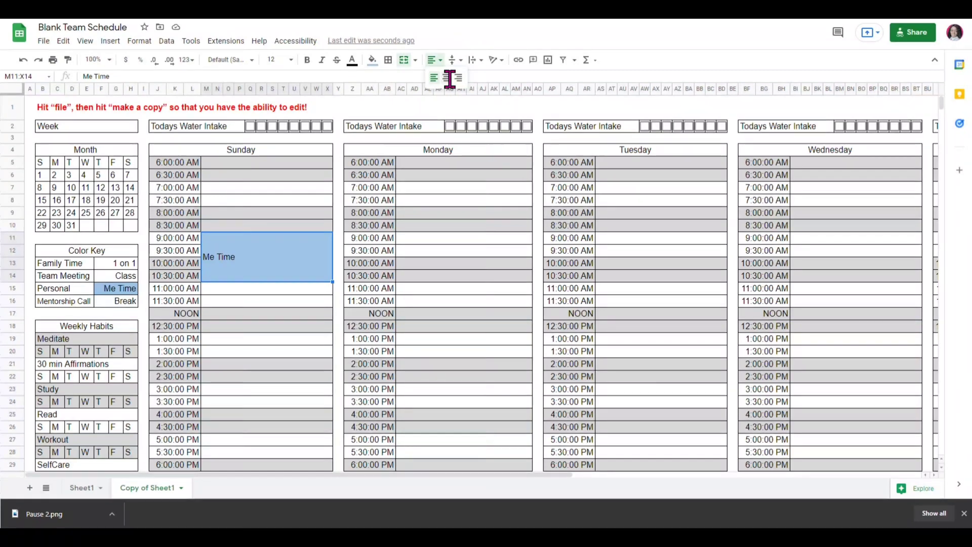
{"action": "left_click", "coordinate": [447, 78]}
{"action": "left_click", "coordinate": [266, 313]}
- Set the font size of the "Me Time" text in Sunday's 9:00 AM block to 24
{"action": "left_click", "coordinate": [277, 268]}
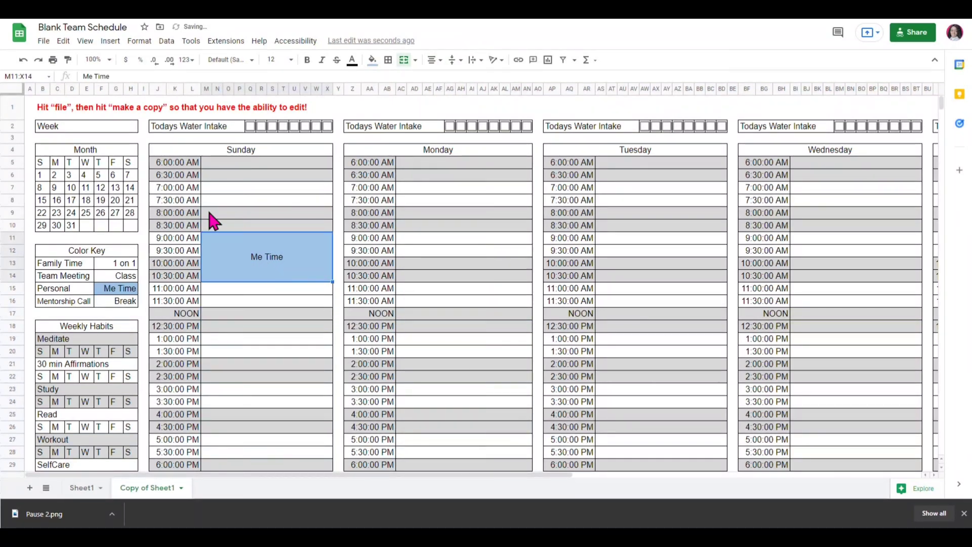
{"action": "left_click", "coordinate": [291, 60]}
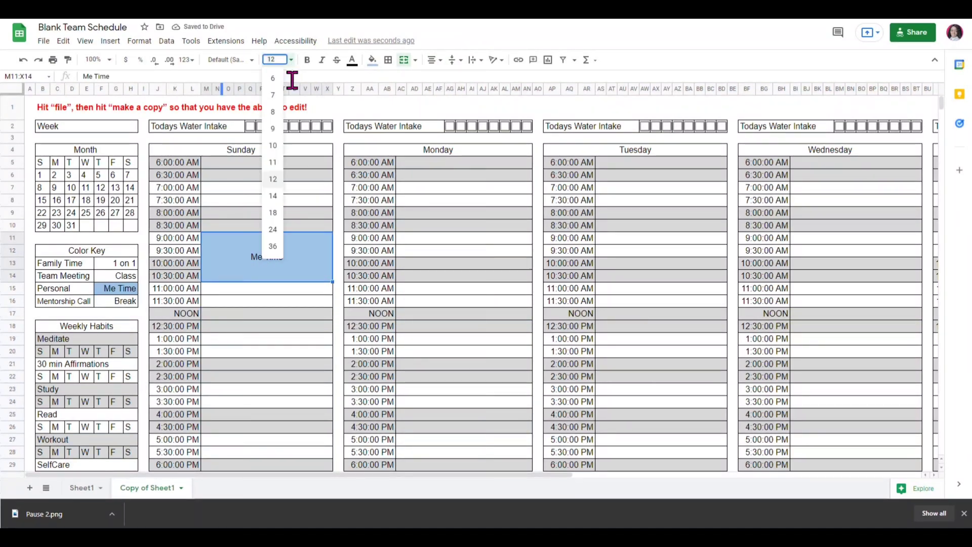
{"action": "left_click", "coordinate": [273, 230]}
{"action": "left_click", "coordinate": [271, 302]}
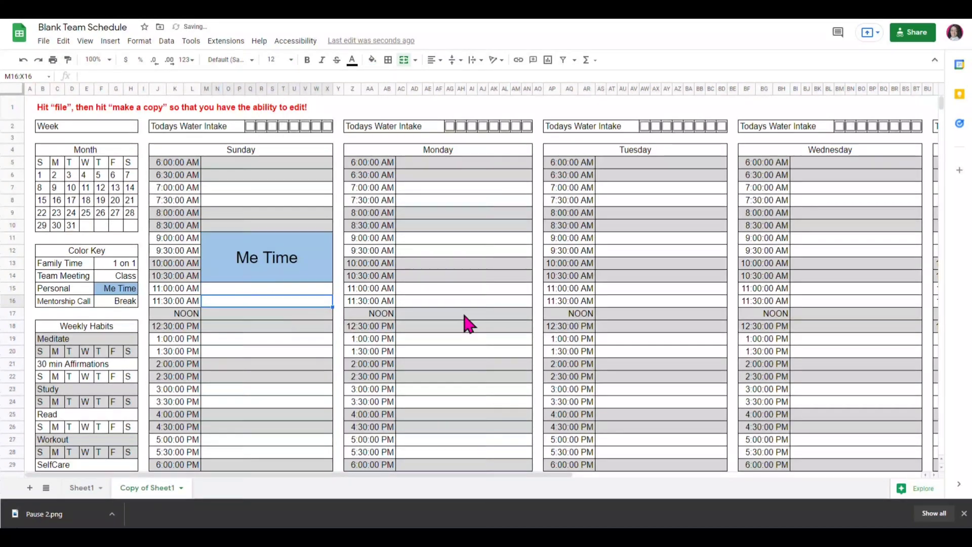
{"action": "left_click", "coordinate": [268, 326]}
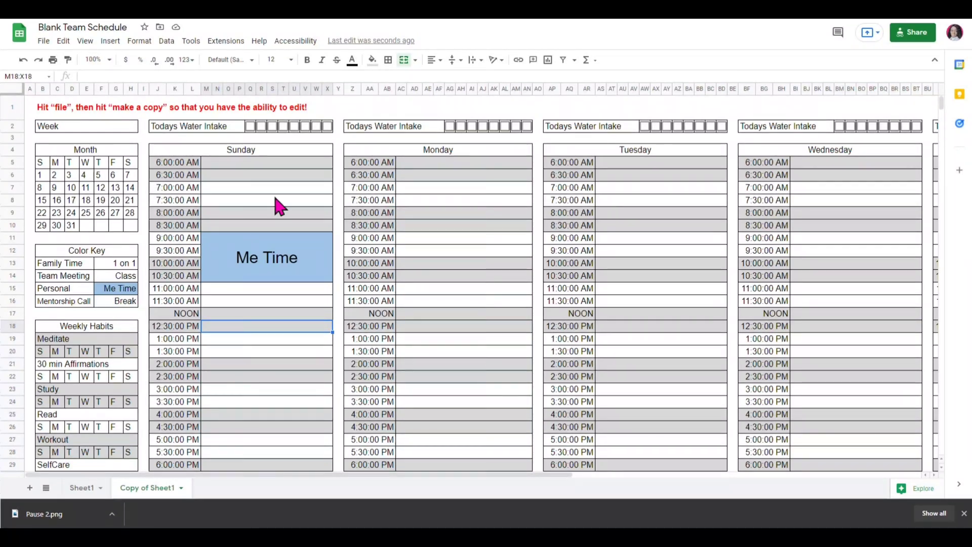
- Copy Sunday's "Me Time" block and paste it into Monday's 10:00 PM through 11:30 PM slots
{"action": "scroll", "coordinate": [231, 230], "scroll_direction": "down", "scroll_amount": 1}
{"action": "left_click", "coordinate": [285, 235]}
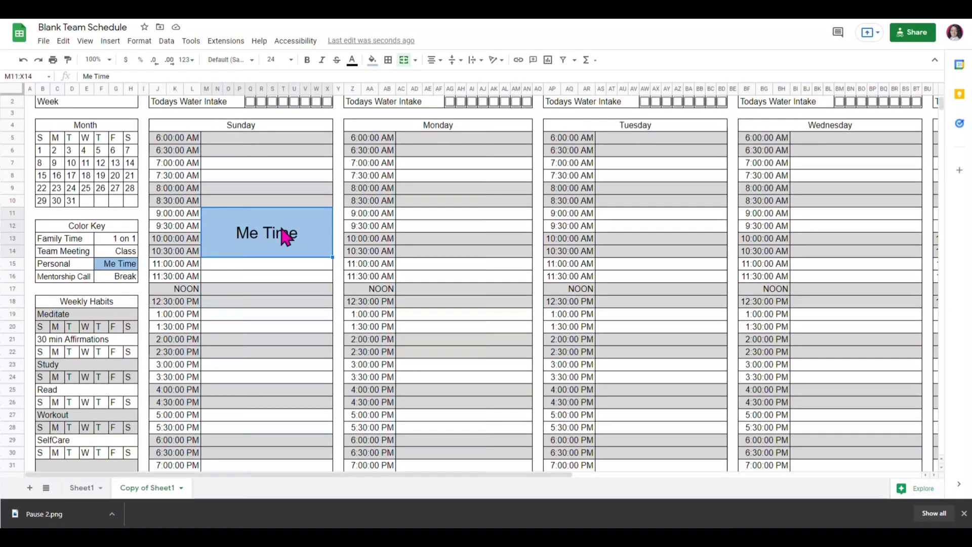
{"action": "left_click", "coordinate": [234, 231]}
{"action": "scroll", "coordinate": [425, 228], "scroll_direction": "down", "scroll_amount": 5}
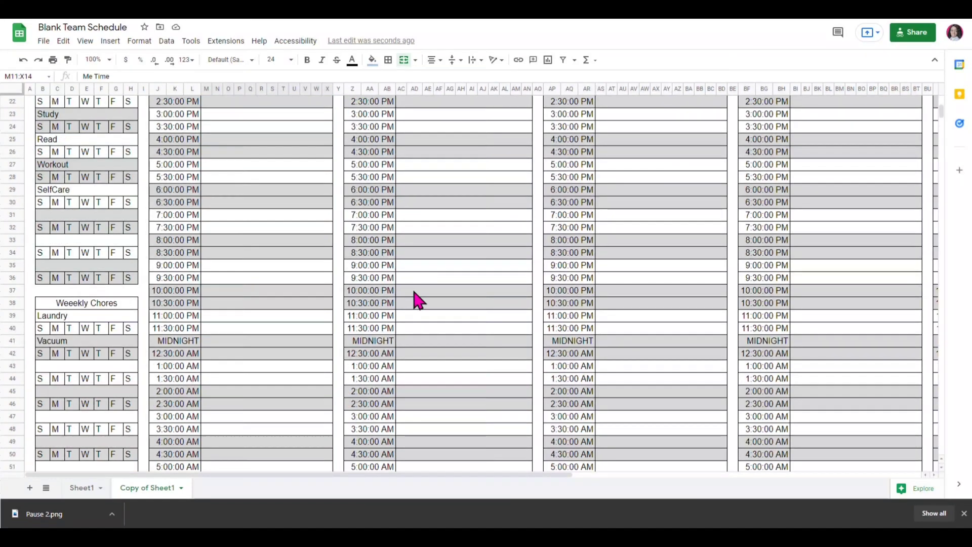
{"action": "left_click_drag", "start_coordinate": [403, 291], "coordinate": [413, 329]}
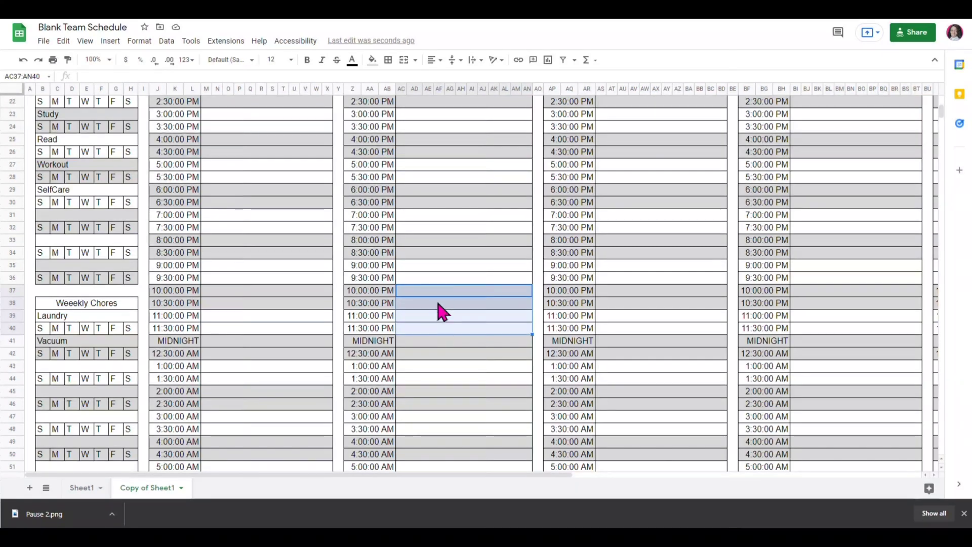
{"action": "type", "text": "Me Time"}
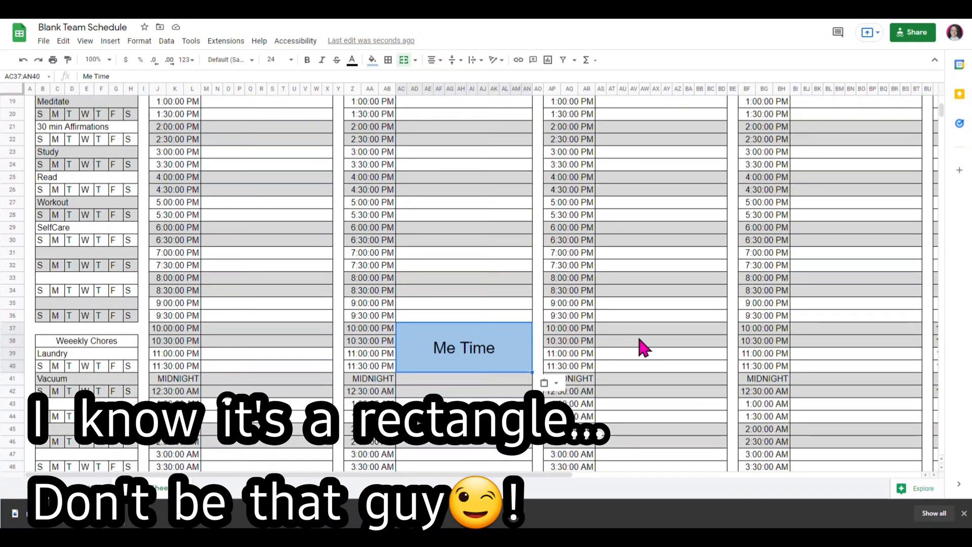
- Paste the copied "Me Time" block into the 10:00 PM through 11:30 PM slots of Tuesday and Wednesday
{"action": "left_click", "coordinate": [632, 333]}
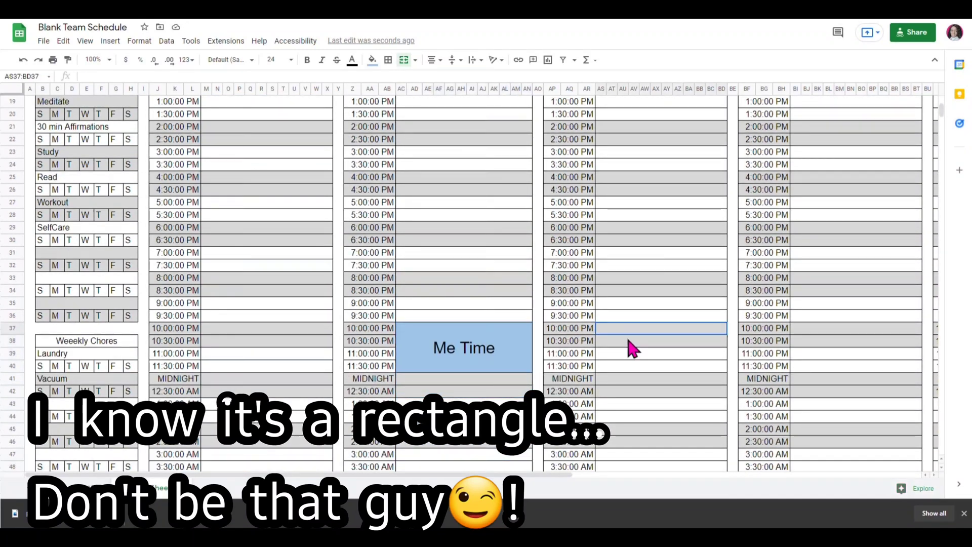
{"action": "left_click_drag", "start_coordinate": [633, 348], "coordinate": [629, 374]}
{"action": "type", "text": "Me Time"}
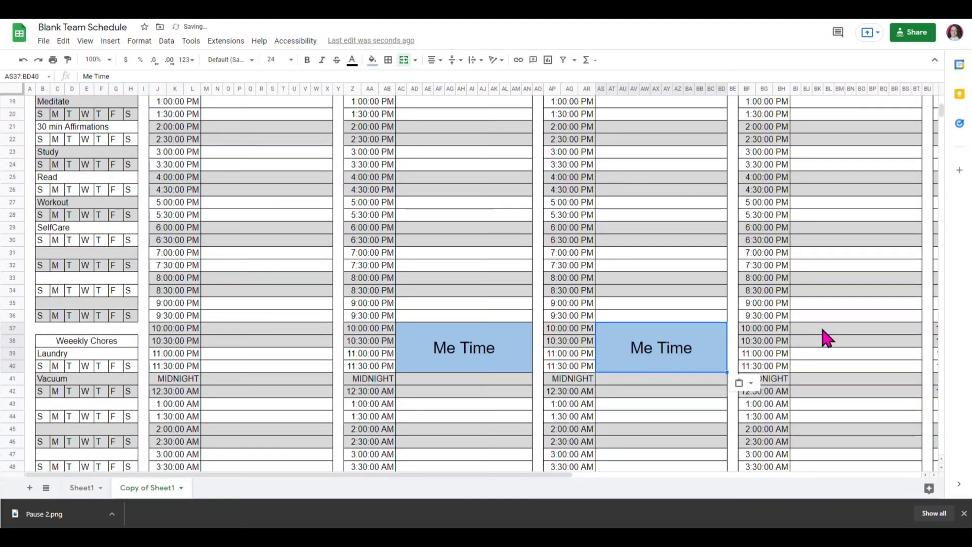
{"action": "left_click_drag", "start_coordinate": [824, 330], "coordinate": [827, 368]}
{"action": "type", "text": "Me Time"}
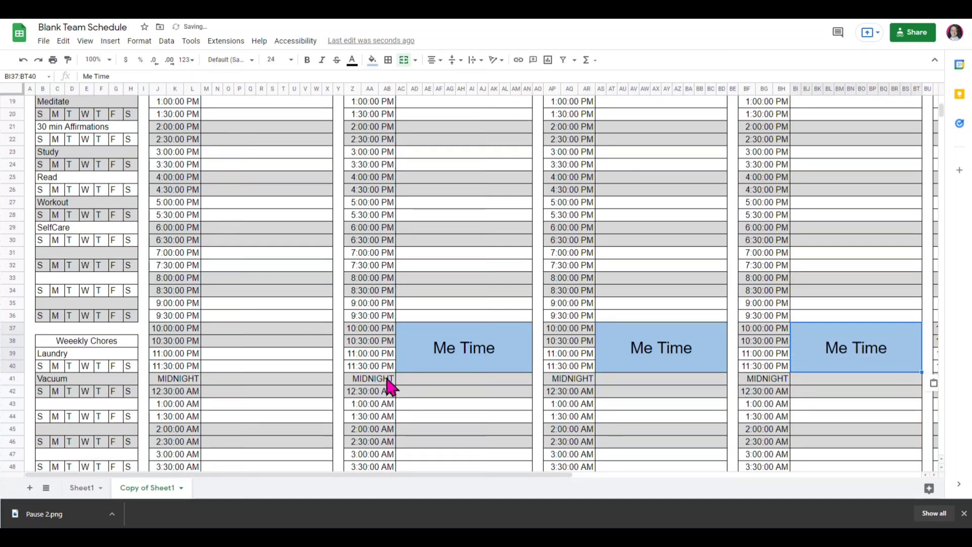
{"action": "left_click_drag", "start_coordinate": [412, 476], "coordinate": [585, 476]}
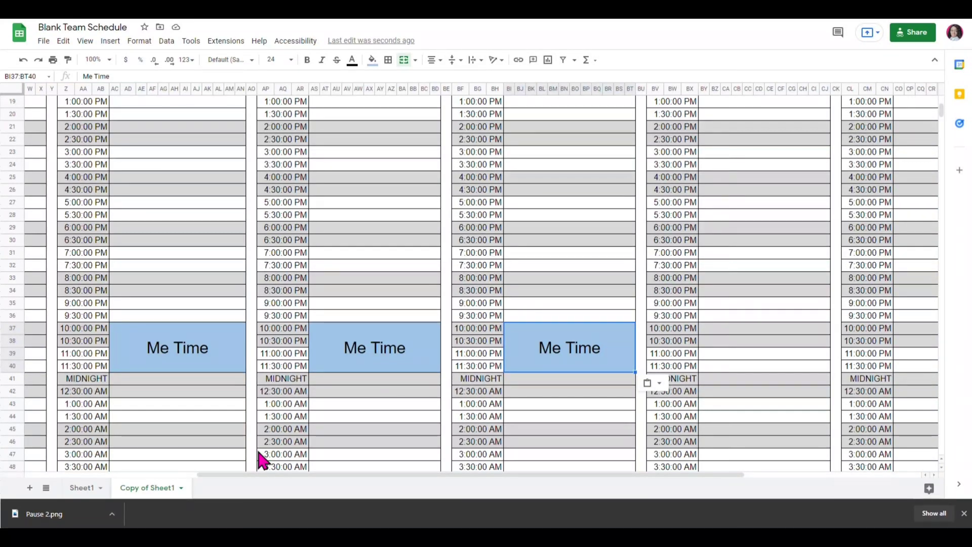
{"action": "left_click_drag", "start_coordinate": [232, 472], "coordinate": [32, 440]}
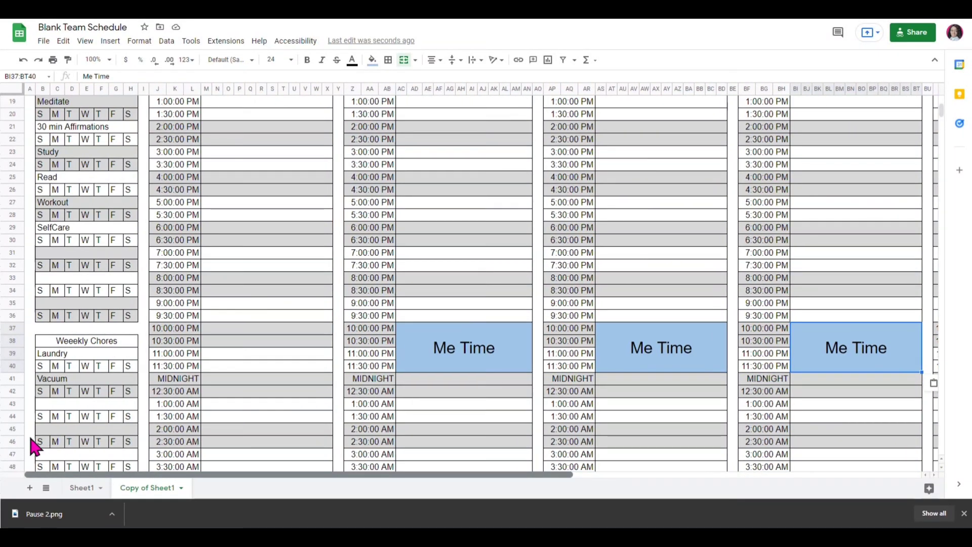
{"action": "scroll", "coordinate": [329, 326], "scroll_direction": "up", "scroll_amount": 6}
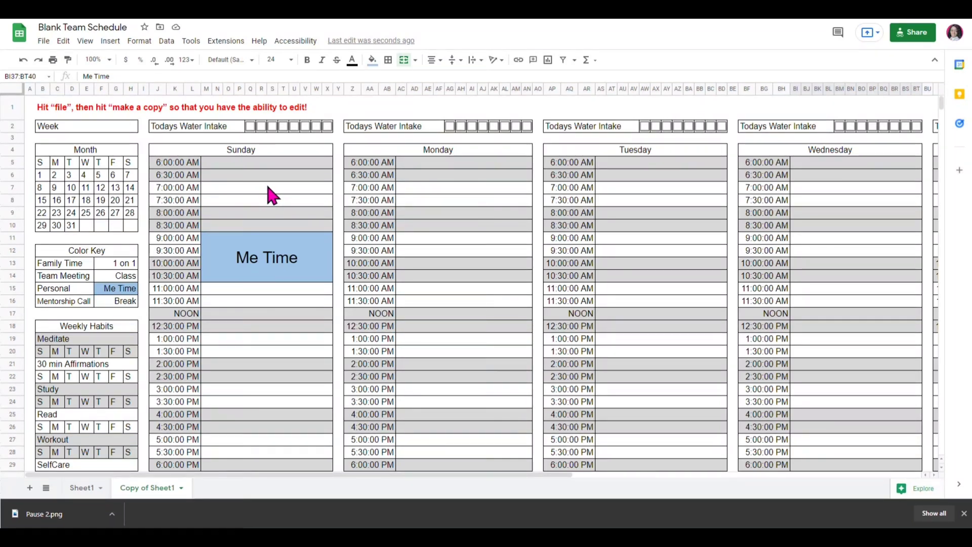
- Check all eight water intake boxes for Sunday
{"action": "left_click", "coordinate": [250, 127]}
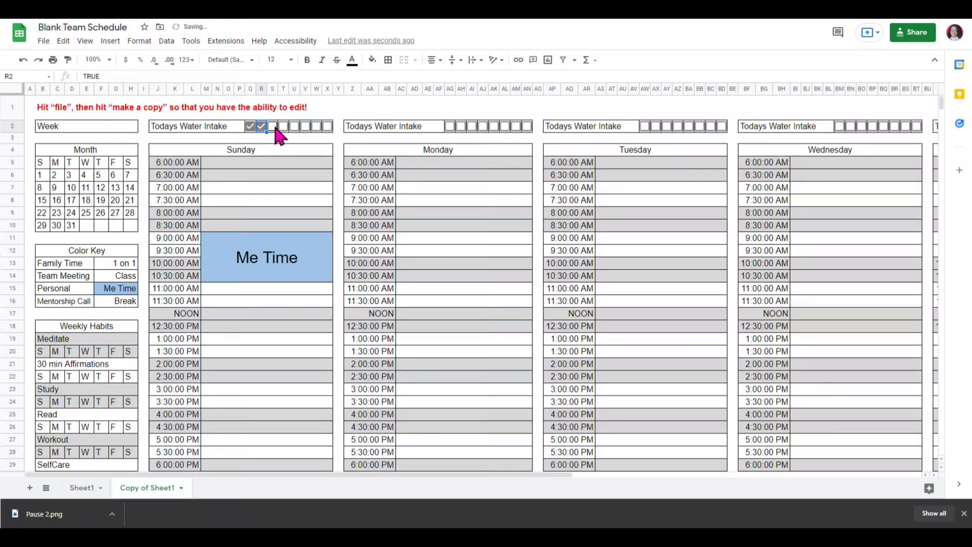
{"action": "left_click", "coordinate": [273, 127]}
{"action": "left_click", "coordinate": [284, 128]}
{"action": "left_click", "coordinate": [294, 127]}
{"action": "left_click", "coordinate": [306, 127]}
{"action": "left_click", "coordinate": [317, 127]}
{"action": "left_click", "coordinate": [327, 127]}
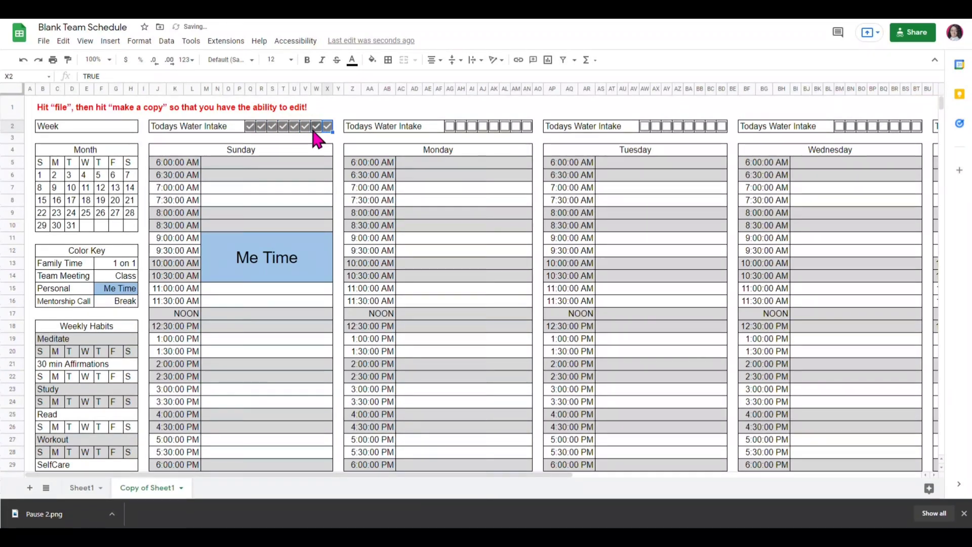
- Uncheck all eight water intake boxes for Sunday
{"action": "left_click", "coordinate": [251, 127]}
{"action": "left_click", "coordinate": [262, 127]}
{"action": "left_click", "coordinate": [273, 127]}
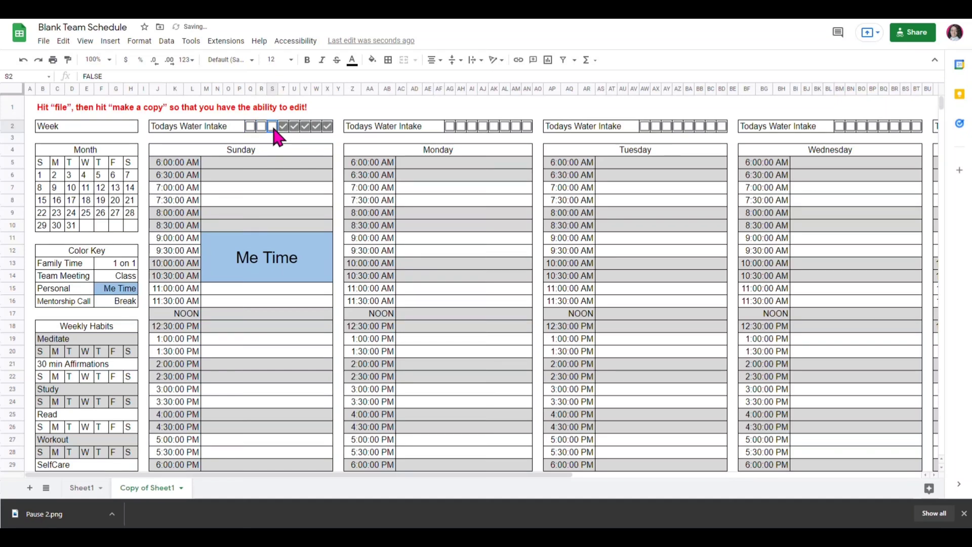
{"action": "left_click", "coordinate": [294, 127]}
{"action": "left_click", "coordinate": [306, 126]}
{"action": "left_click", "coordinate": [317, 126]}
{"action": "left_click", "coordinate": [328, 126]}
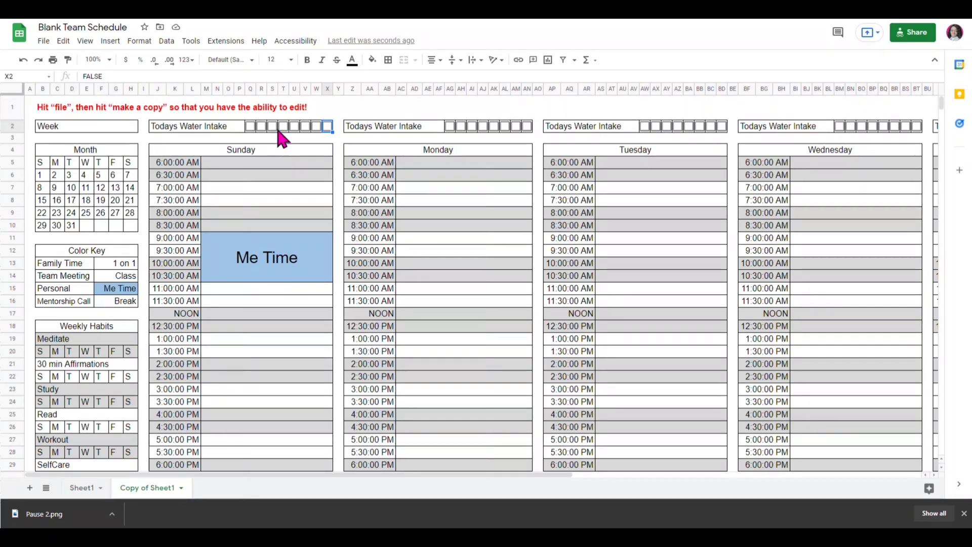
- Check Sunday's second, fourth and sixth water intake boxes, and uncheck the same three again
{"action": "left_click", "coordinate": [261, 126]}
{"action": "left_click", "coordinate": [283, 126]}
{"action": "left_click", "coordinate": [305, 127]}
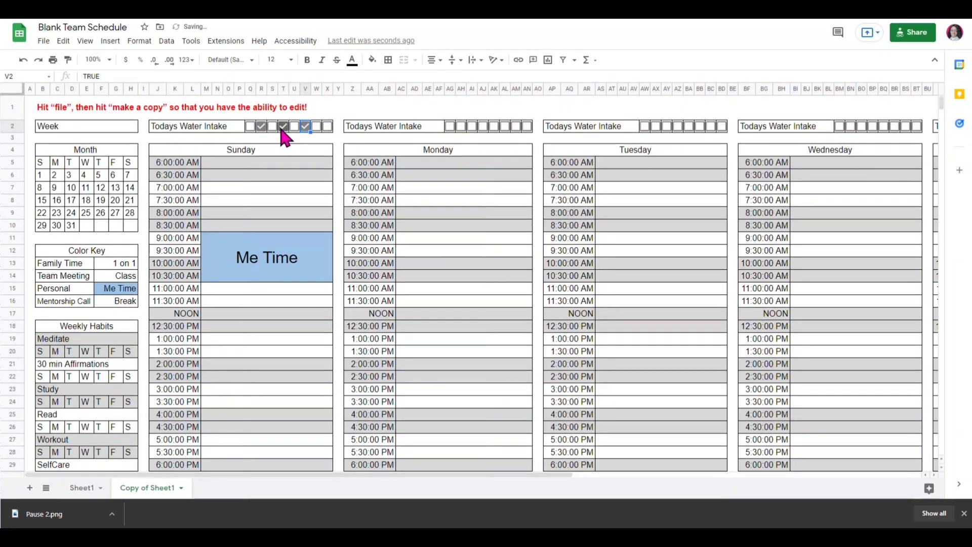
{"action": "left_click", "coordinate": [282, 128]}
{"action": "left_click", "coordinate": [305, 127]}
{"action": "left_click", "coordinate": [261, 126]}
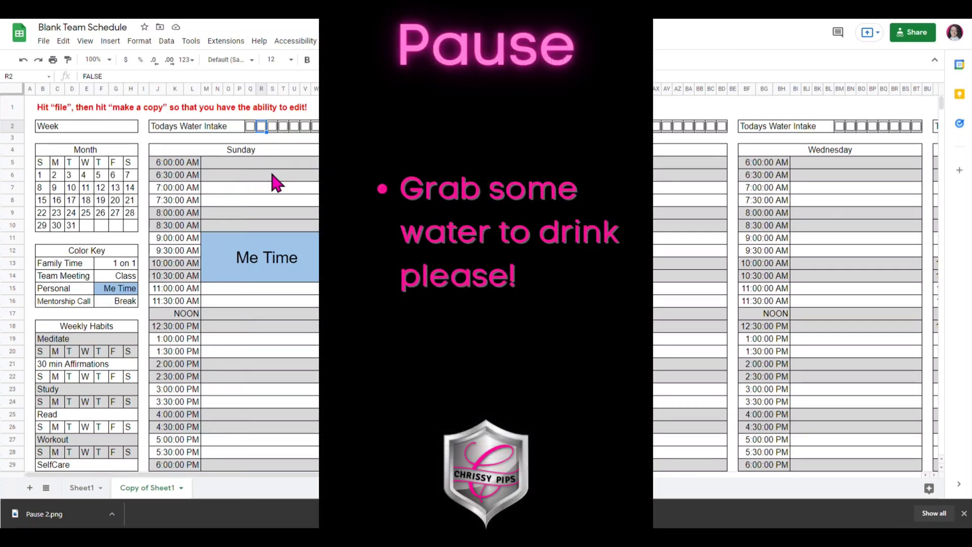
{"action": "left_click", "coordinate": [231, 315]}
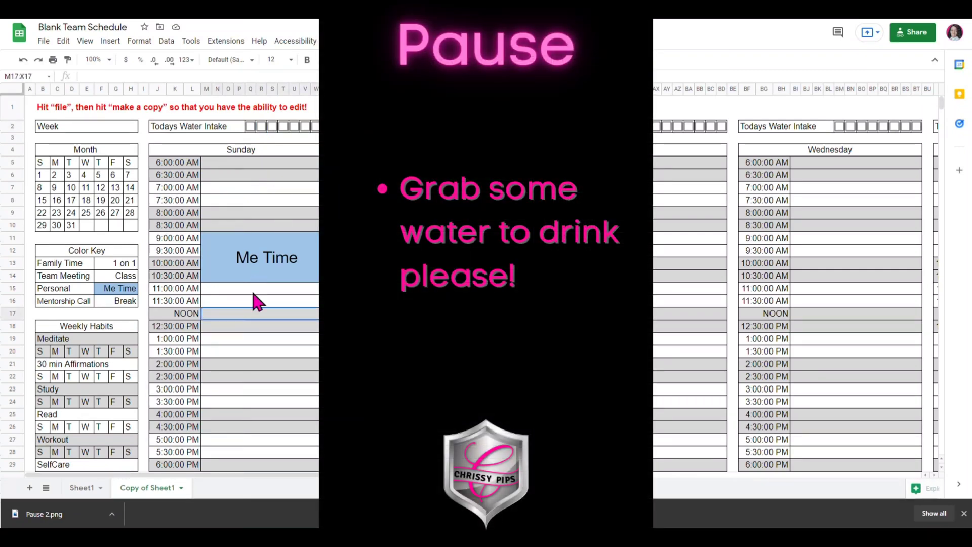
{"action": "scroll", "coordinate": [233, 249], "scroll_direction": "down", "scroll_amount": 5}
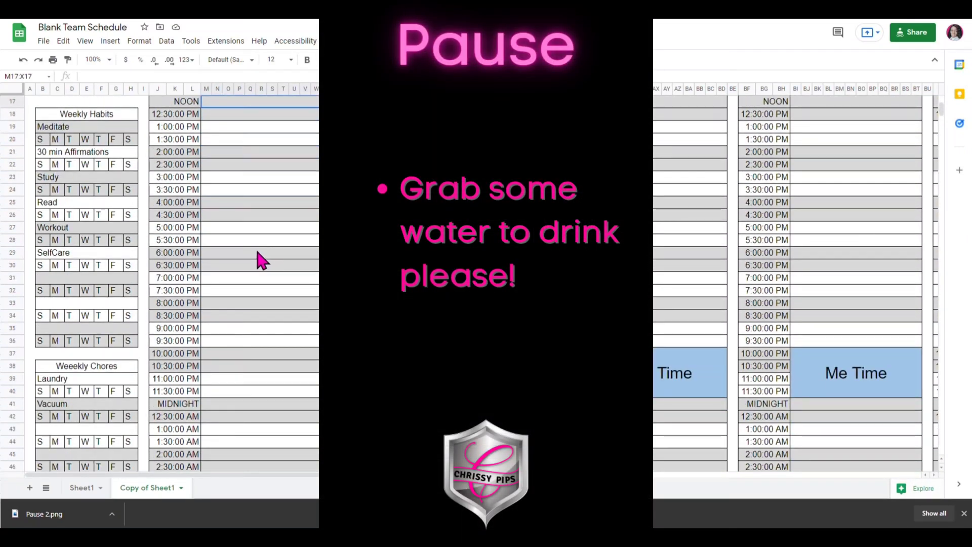
{"action": "scroll", "coordinate": [286, 244], "scroll_direction": "up", "scroll_amount": 5}
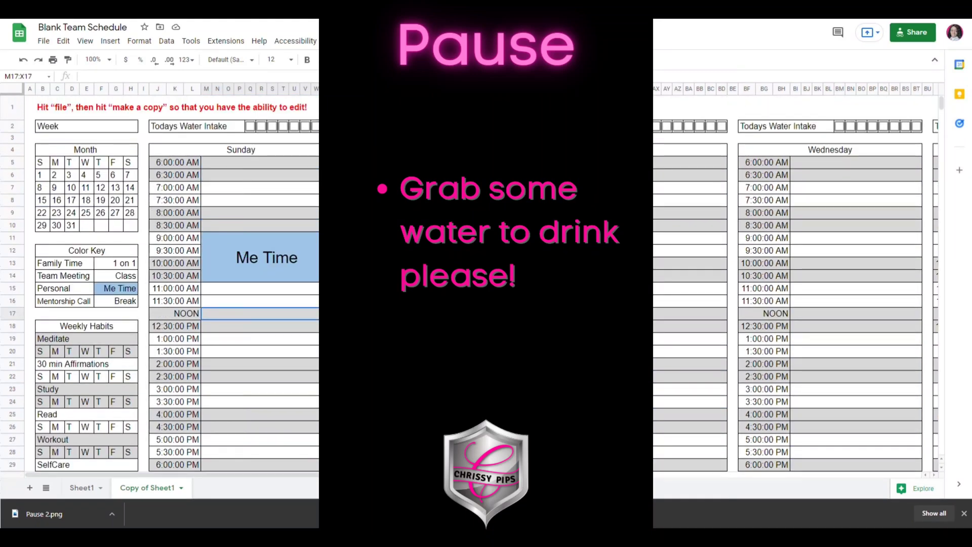
{"action": "scroll", "coordinate": [377, 218], "scroll_direction": "down", "scroll_amount": 15}
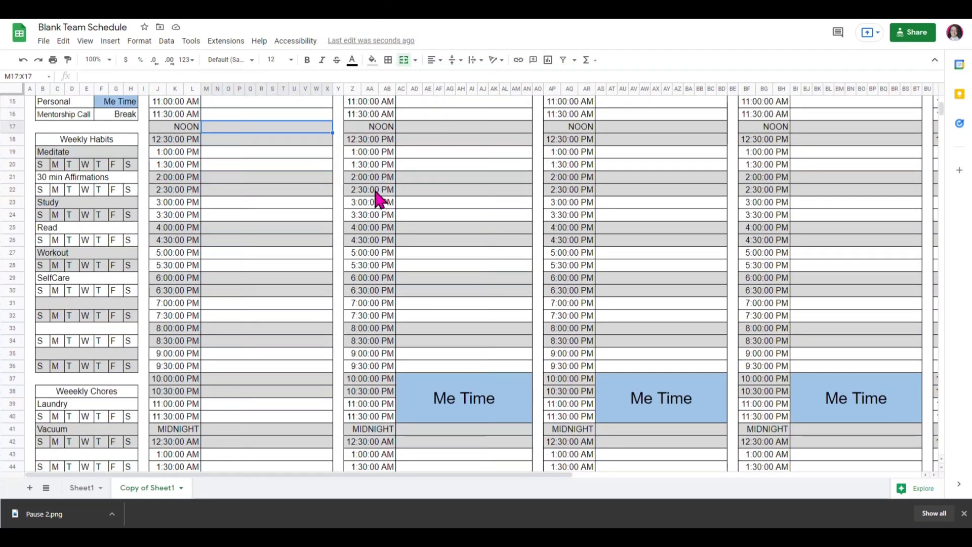
{"action": "scroll", "coordinate": [378, 190], "scroll_direction": "up", "scroll_amount": 15}
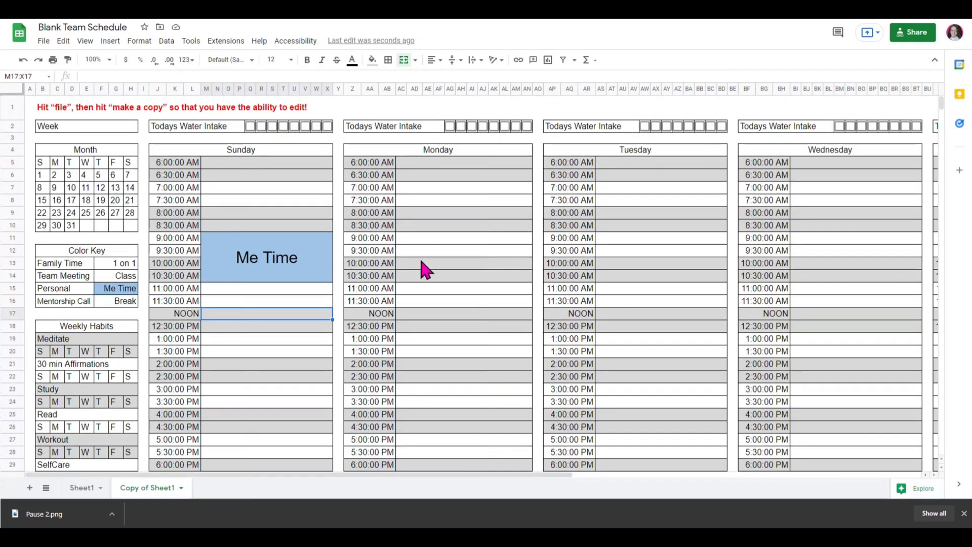
- Review the category entries in the Color Key and the items in the Weekly Habits list
{"action": "left_click", "coordinate": [123, 268]}
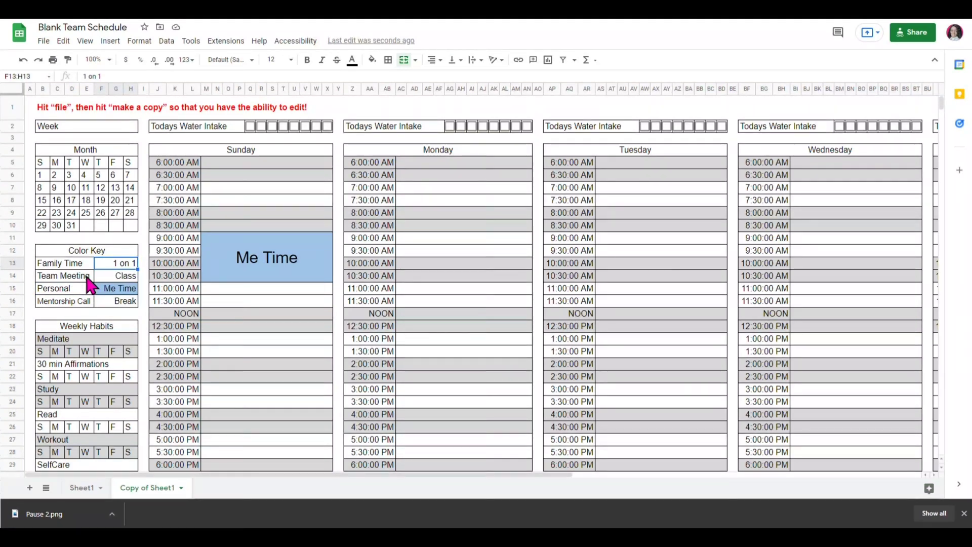
{"action": "left_click", "coordinate": [59, 264]}
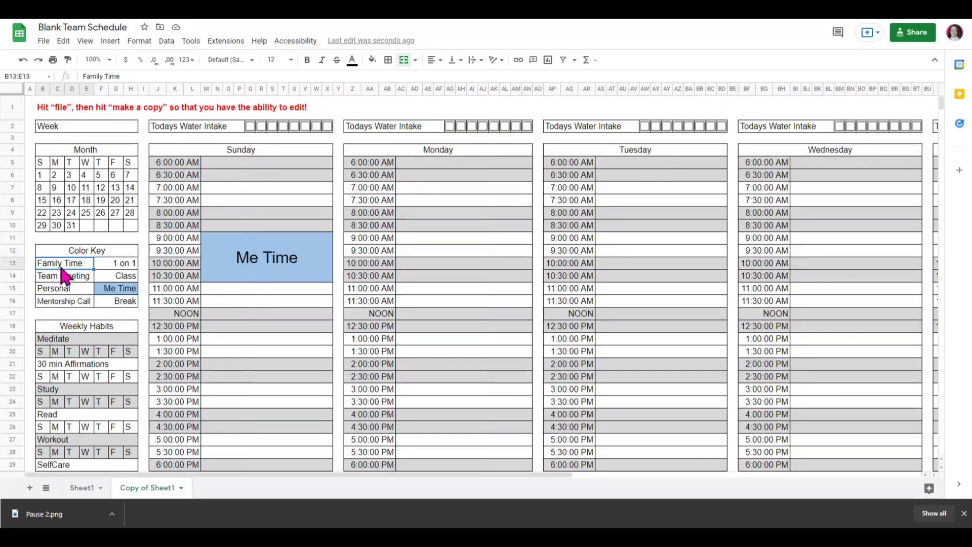
{"action": "left_click", "coordinate": [59, 276]}
{"action": "left_click", "coordinate": [56, 289]}
{"action": "left_click", "coordinate": [54, 301]}
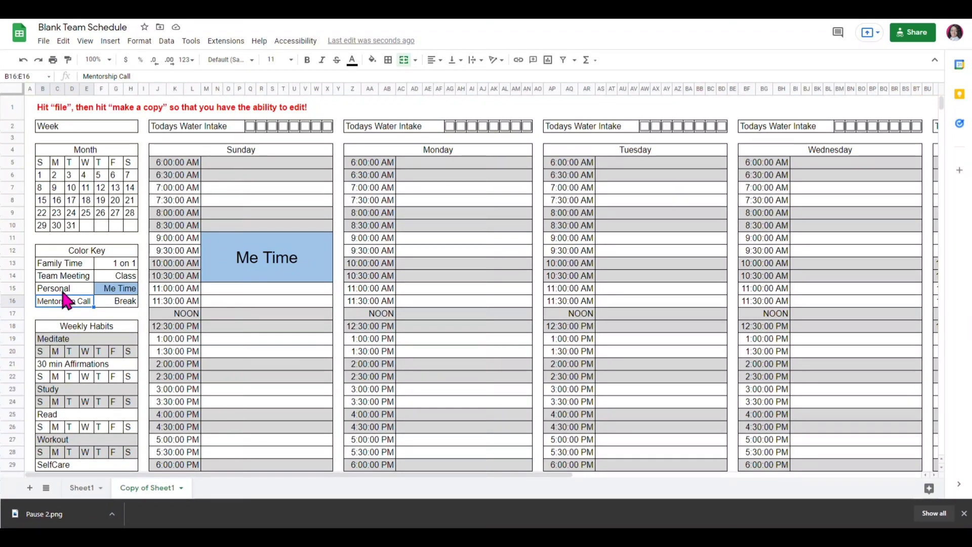
{"action": "scroll", "coordinate": [608, 341], "scroll_direction": "down", "scroll_amount": 2}
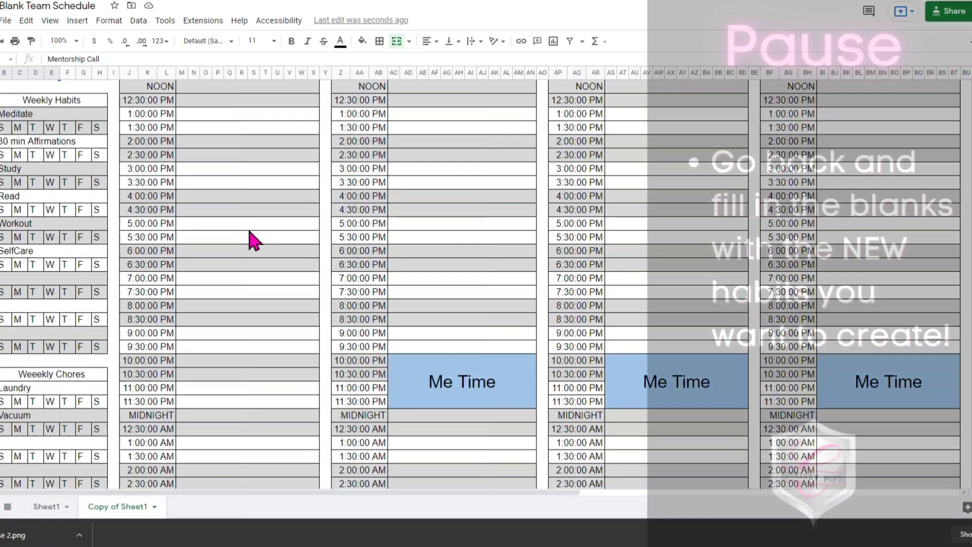
{"action": "scroll", "coordinate": [268, 244], "scroll_direction": "down", "scroll_amount": 1}
{"action": "scroll", "coordinate": [203, 228], "scroll_direction": "up", "scroll_amount": 2}
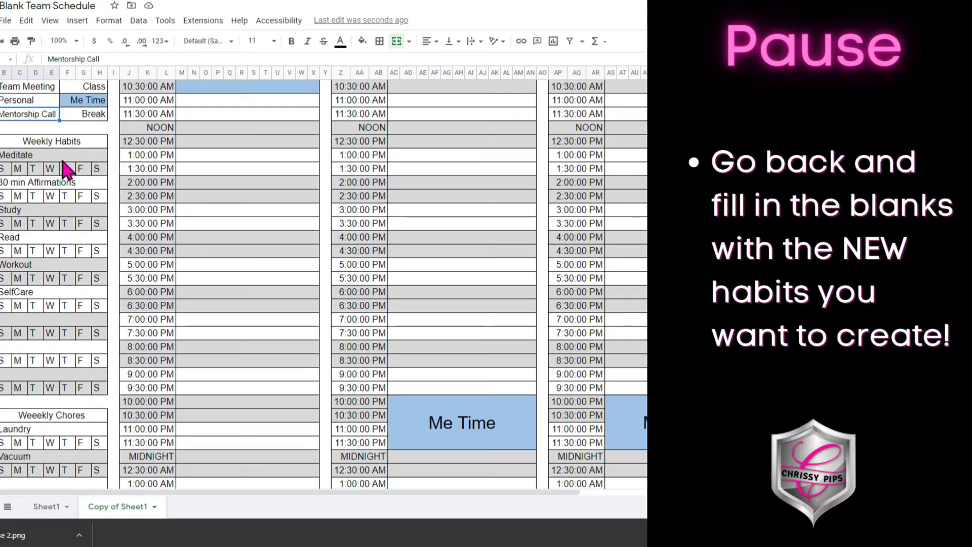
- Fill the Laundry cell under the Weekly Chores heading with blue and make its text white
{"action": "scroll", "coordinate": [57, 175], "scroll_direction": "down", "scroll_amount": 5}
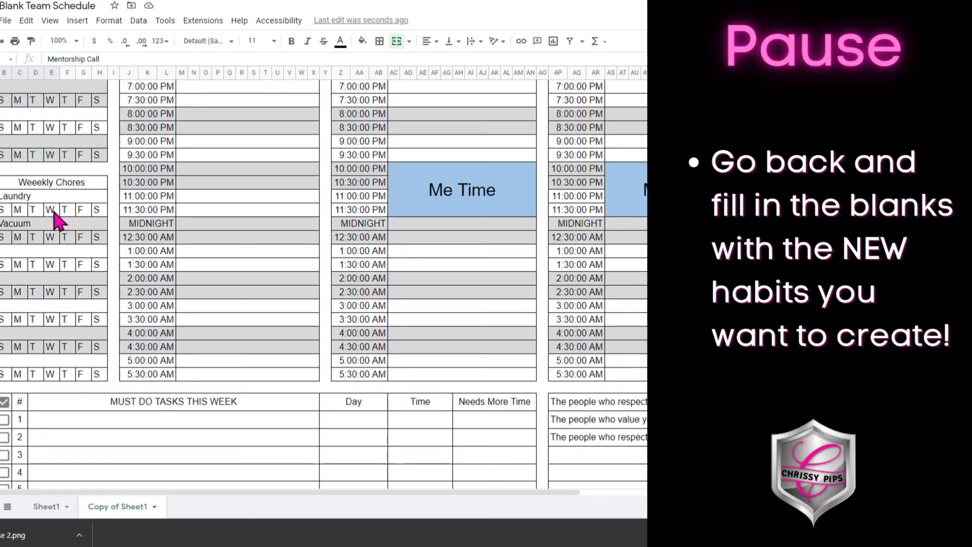
{"action": "left_click", "coordinate": [81, 197]}
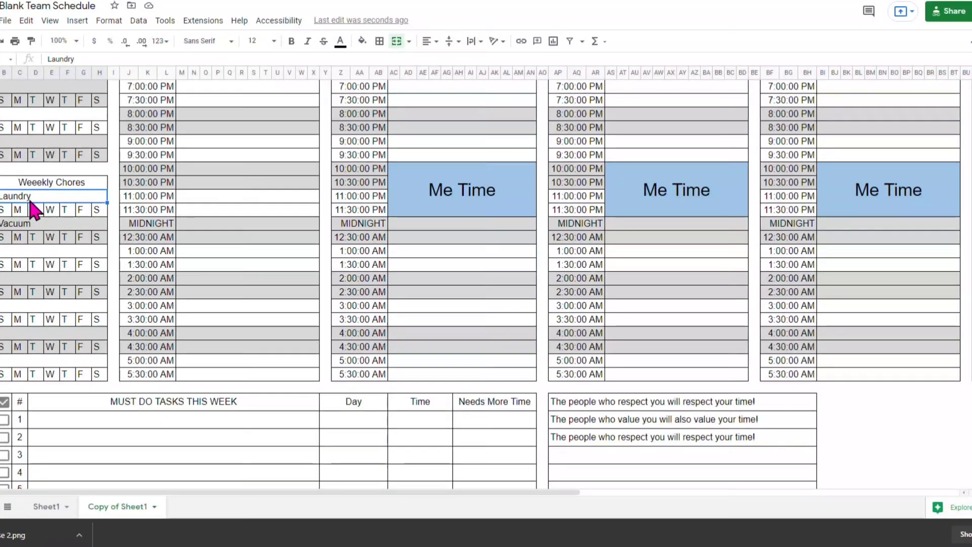
{"action": "left_click", "coordinate": [363, 43]}
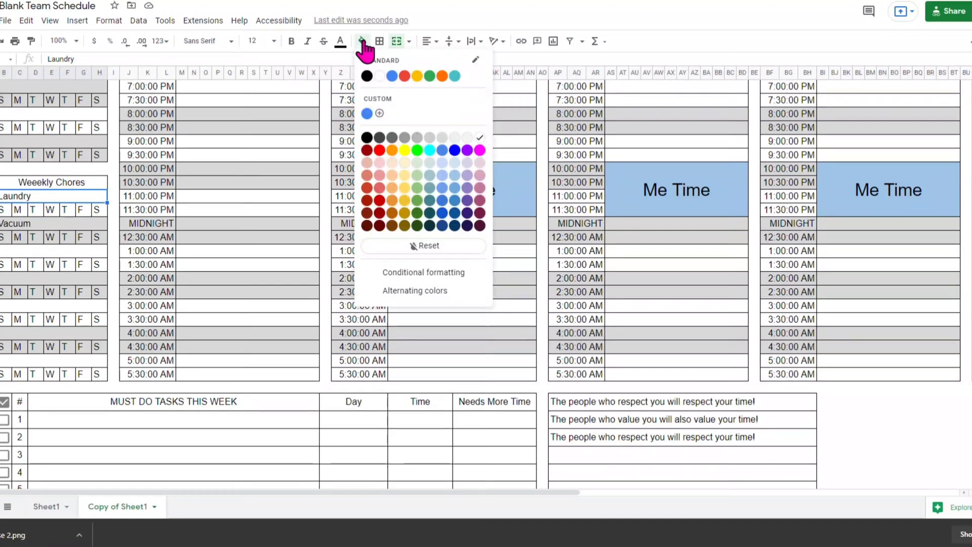
{"action": "left_click", "coordinate": [449, 154]}
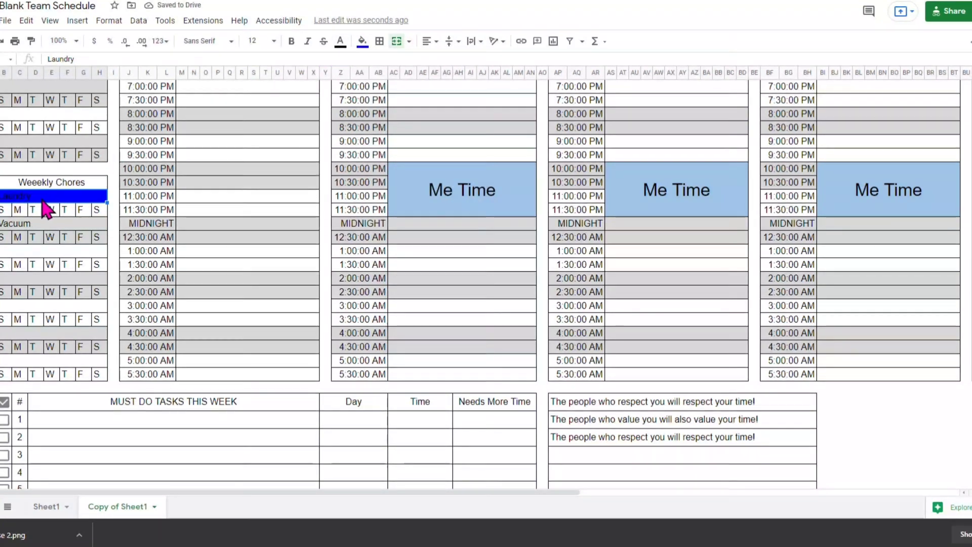
{"action": "left_click", "coordinate": [340, 51]}
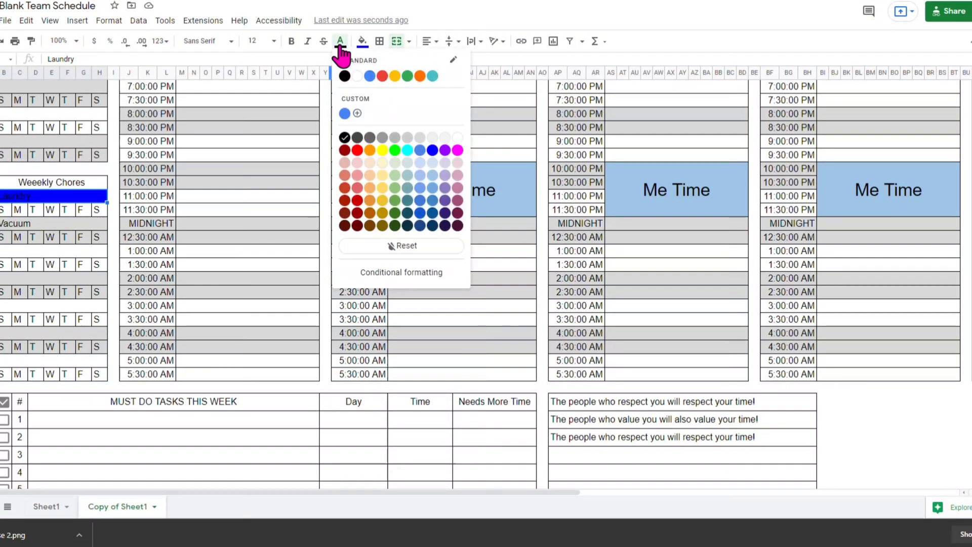
{"action": "left_click", "coordinate": [357, 76]}
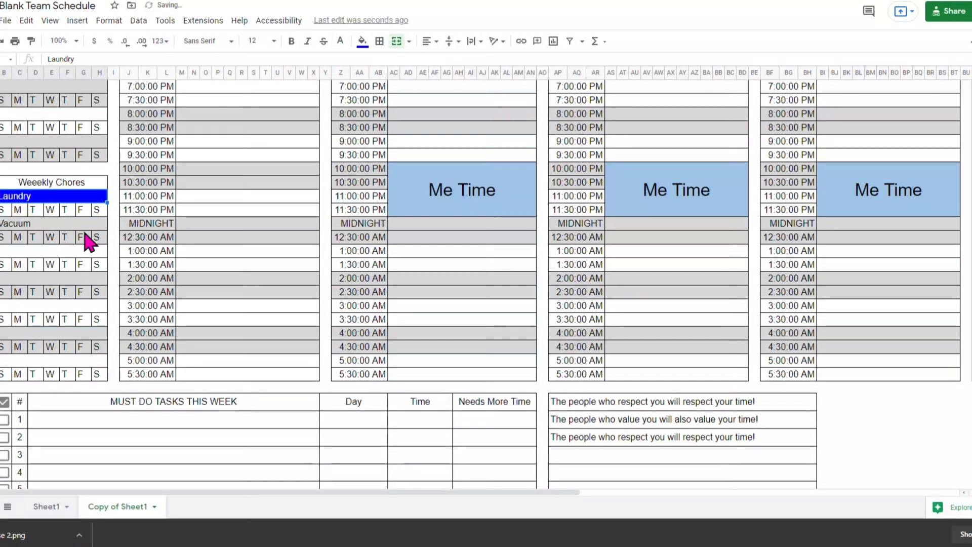
{"action": "left_click", "coordinate": [208, 212]}
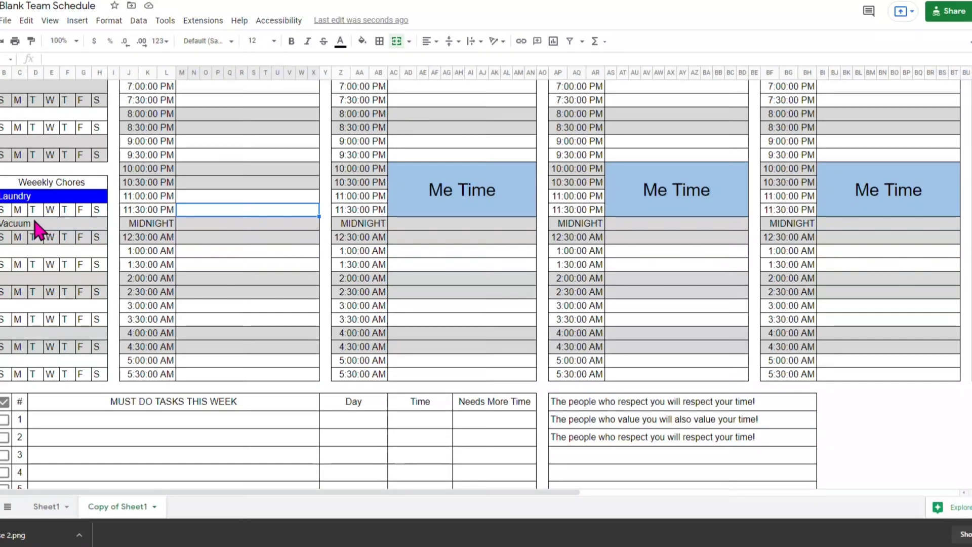
- Mark Sunday for the Laundry chore with a blue fill and white text on its first S cell
{"action": "left_click", "coordinate": [6, 211]}
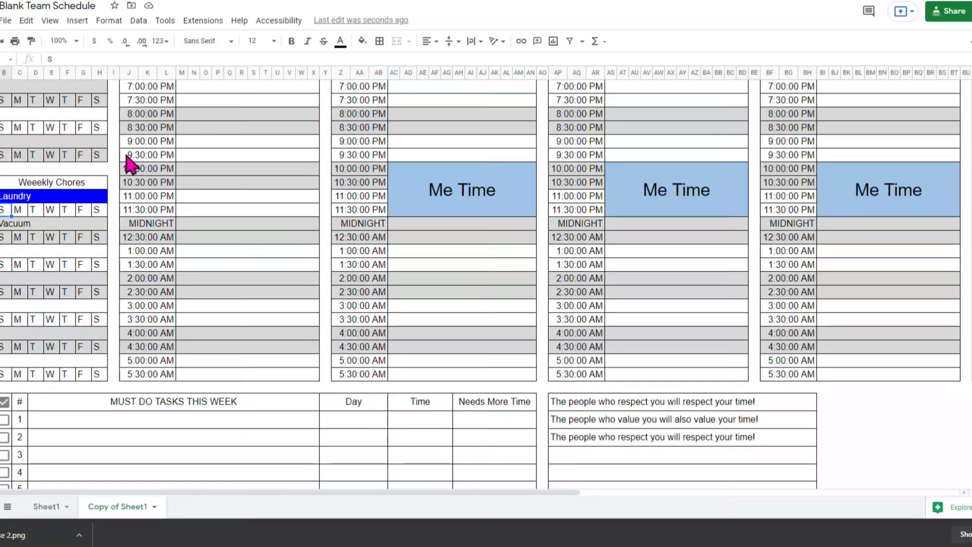
{"action": "left_click", "coordinate": [361, 43]}
{"action": "left_click", "coordinate": [454, 150]}
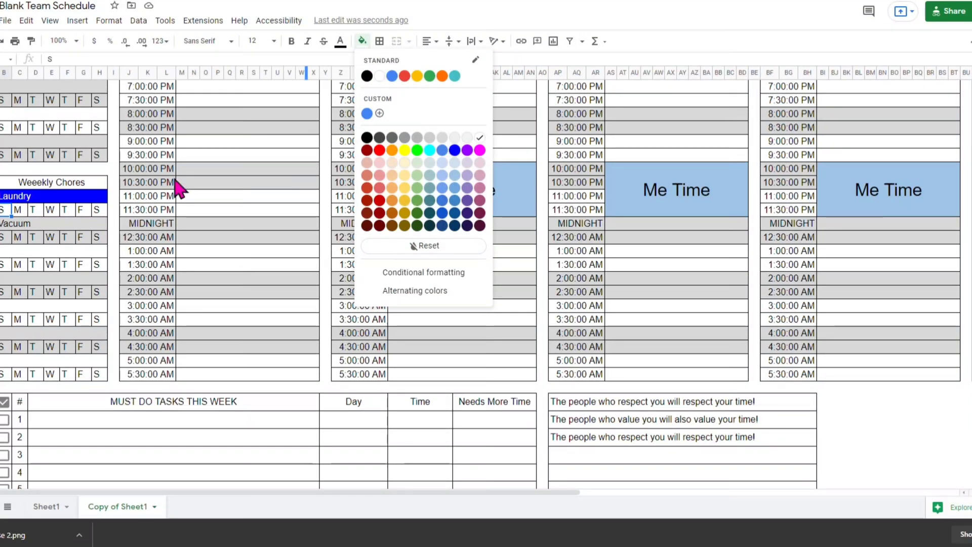
{"action": "left_click", "coordinate": [340, 41]}
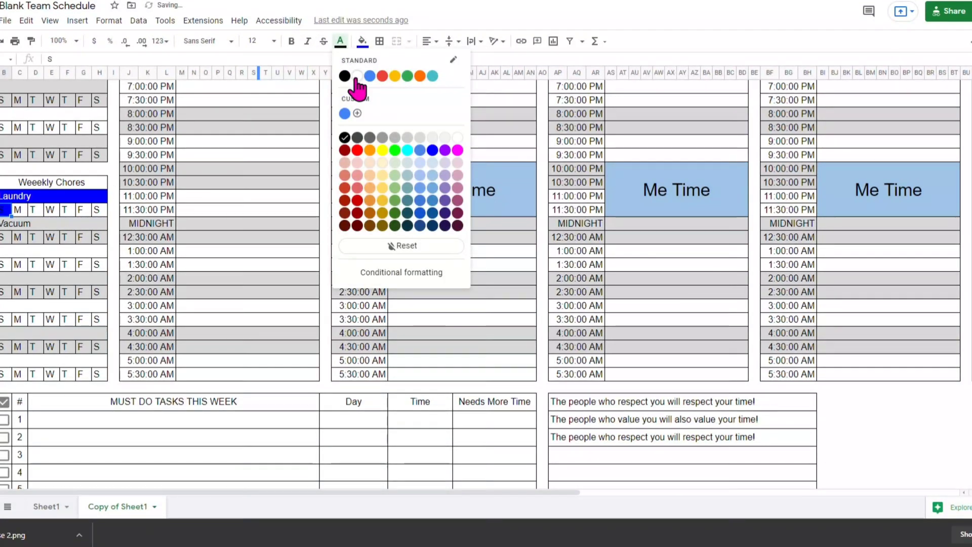
{"action": "left_click", "coordinate": [354, 74]}
- Mark Thursday for the Laundry chore with a blue fill and white text on its second T cell
{"action": "left_click", "coordinate": [67, 212]}
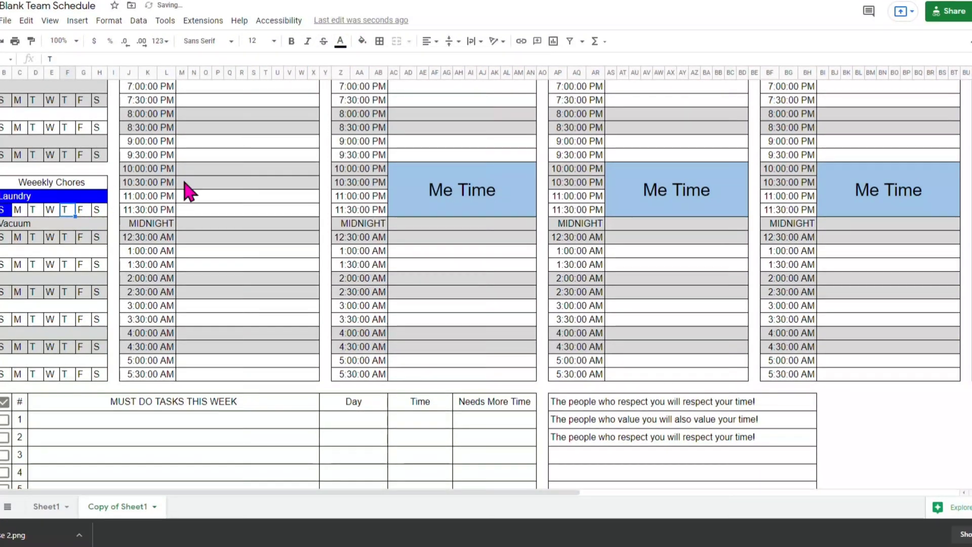
{"action": "left_click", "coordinate": [361, 43]}
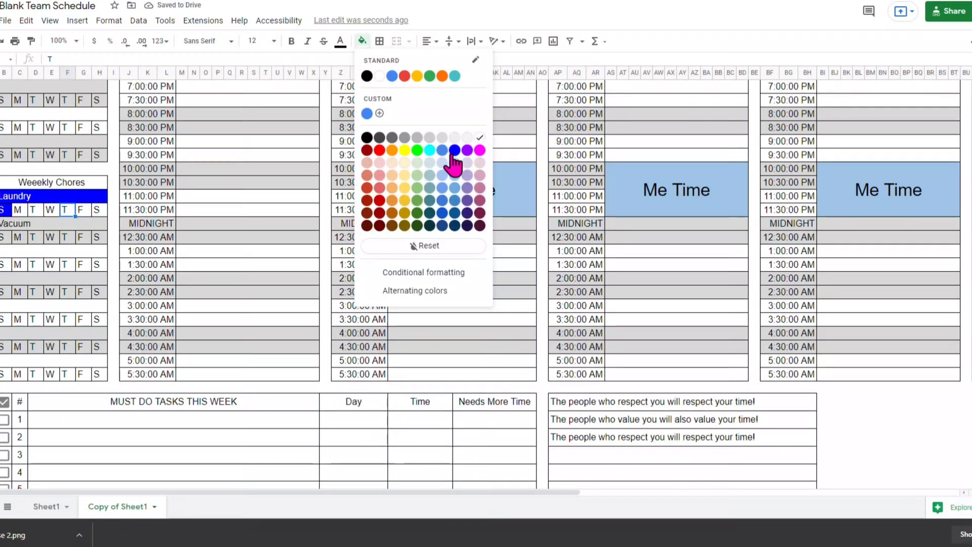
{"action": "left_click", "coordinate": [368, 112]}
{"action": "left_click", "coordinate": [340, 41]}
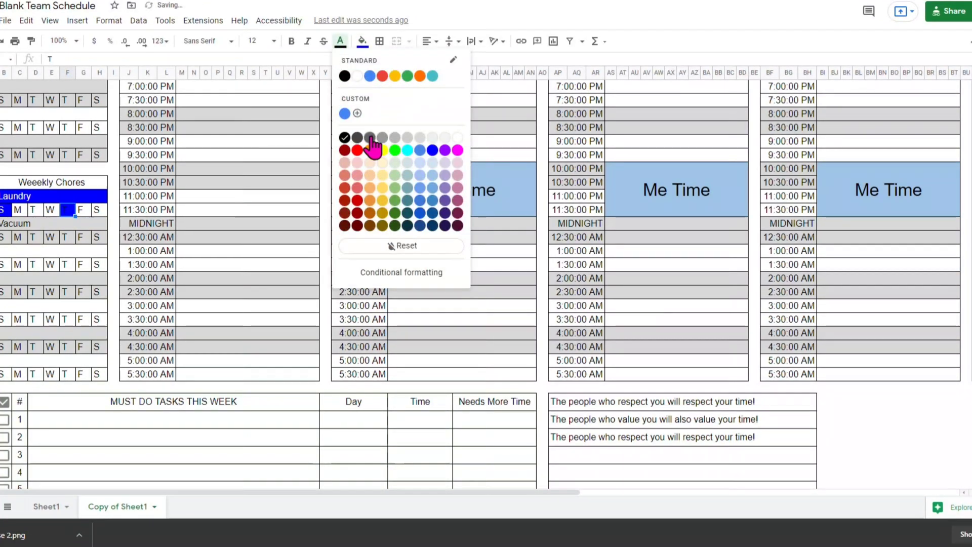
{"action": "left_click", "coordinate": [355, 76]}
{"action": "left_click", "coordinate": [209, 213]}
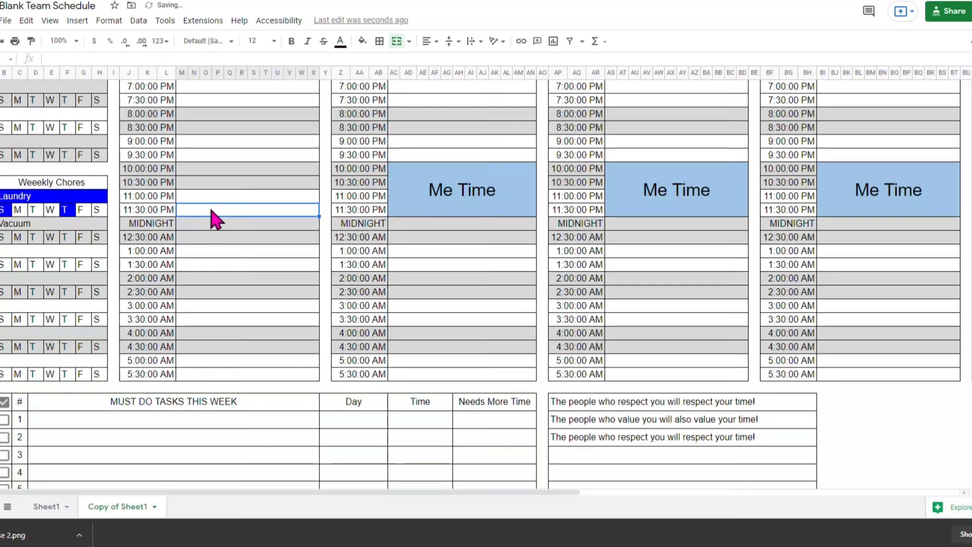
- Copy the blue Laundry chore cell into the 11:00 AM and 11:30 AM slots of the first day column
{"action": "scroll", "coordinate": [210, 223], "scroll_direction": "up", "scroll_amount": 2}
{"action": "scroll", "coordinate": [198, 238], "scroll_direction": "up", "scroll_amount": 2}
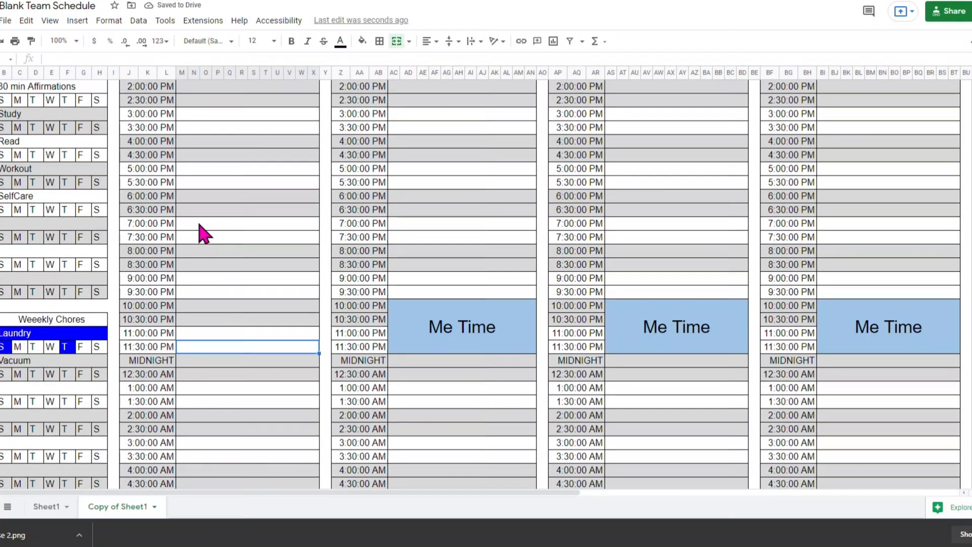
{"action": "scroll", "coordinate": [198, 236], "scroll_direction": "down", "scroll_amount": 3}
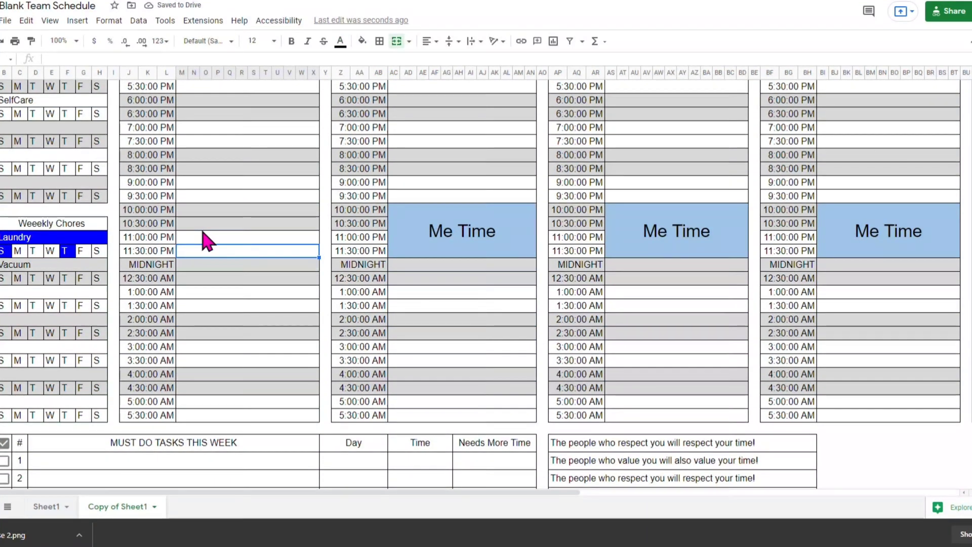
{"action": "scroll", "coordinate": [203, 237], "scroll_direction": "up", "scroll_amount": 4}
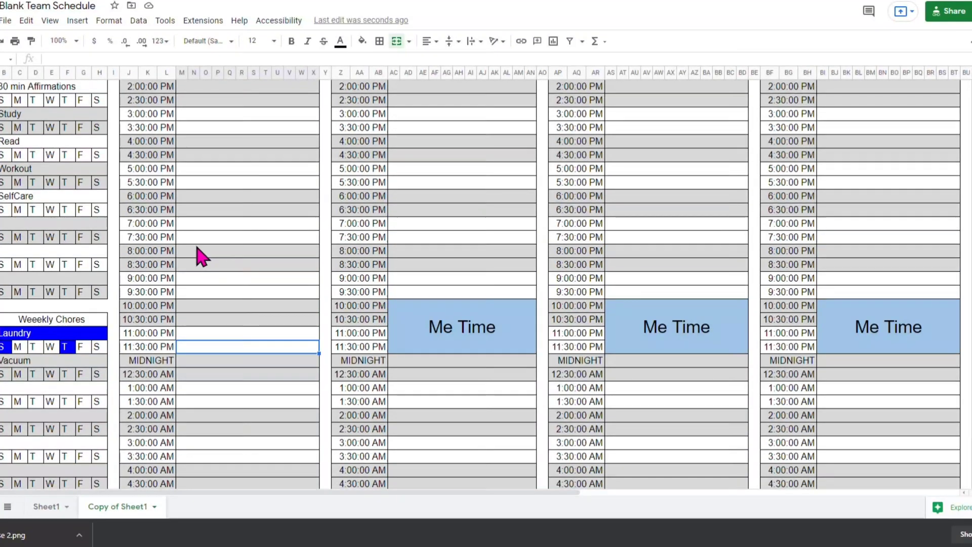
{"action": "left_click", "coordinate": [48, 334]}
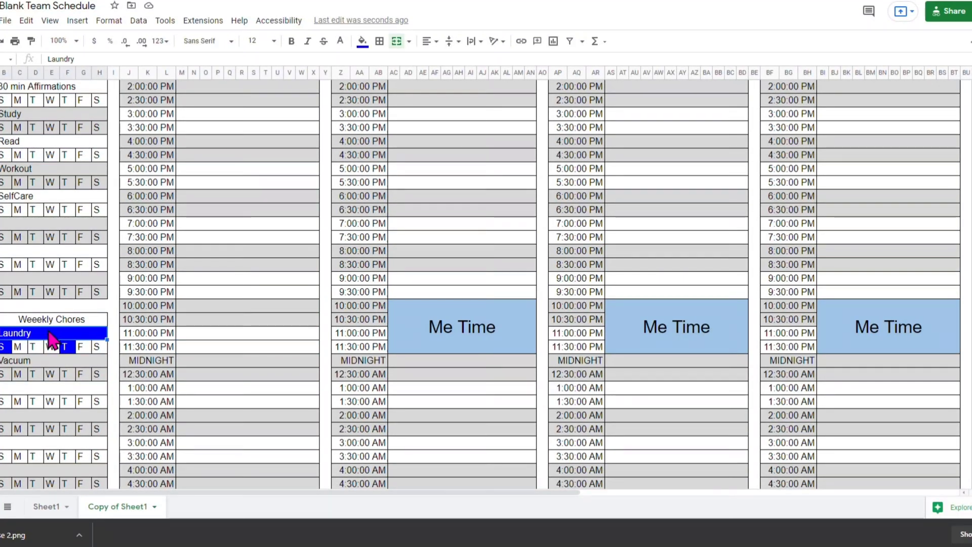
{"action": "key", "text": "ctrl+c"}
{"action": "scroll", "coordinate": [243, 309], "scroll_direction": "up", "scroll_amount": 8}
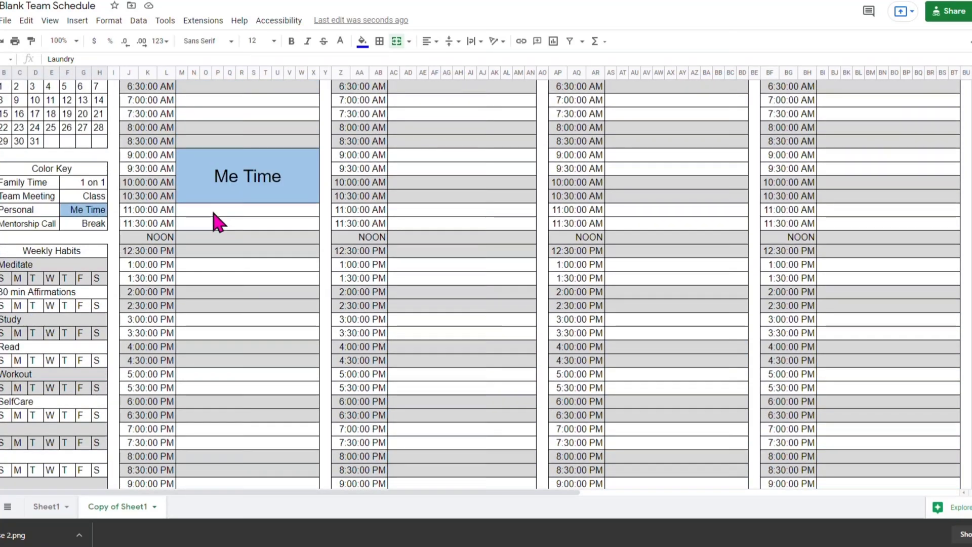
{"action": "scroll", "coordinate": [202, 225], "scroll_direction": "up", "scroll_amount": 3}
{"action": "scroll", "coordinate": [202, 234], "scroll_direction": "down", "scroll_amount": 2}
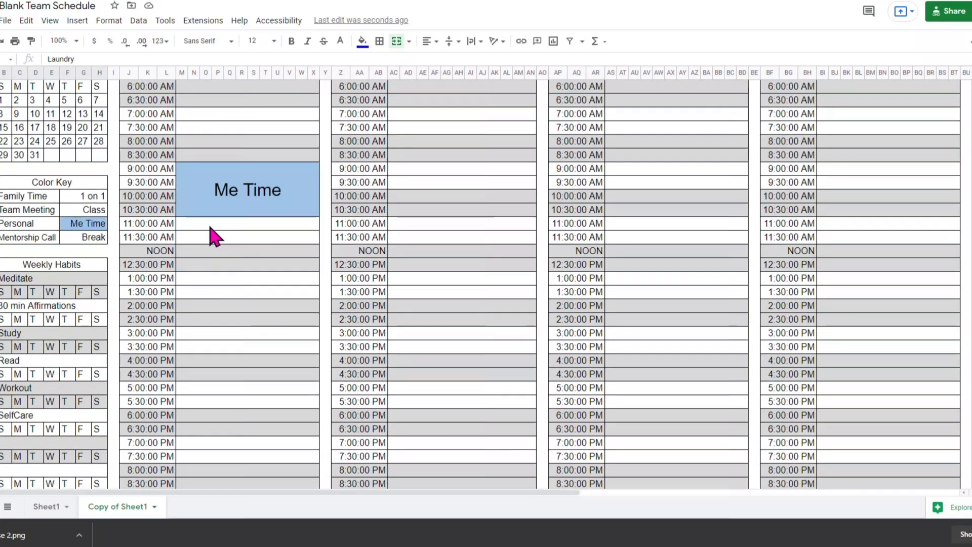
{"action": "left_click_drag", "start_coordinate": [215, 223], "coordinate": [218, 241]}
{"action": "key", "text": "ctrl+v"}
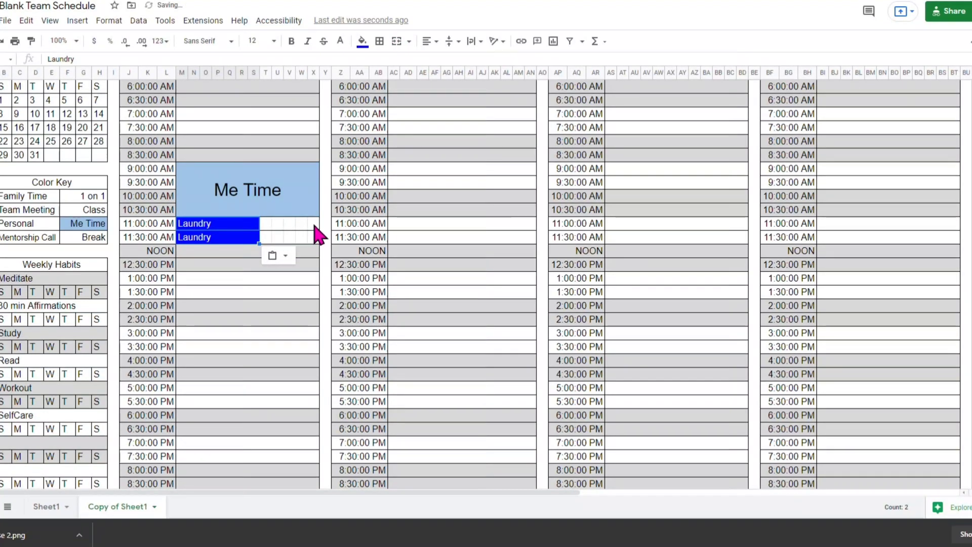
- Merge the 11:00 AM and 11:30 AM Laundry slots across the full day column and center the text horizontally
{"action": "left_click_drag", "start_coordinate": [313, 224], "coordinate": [234, 234]}
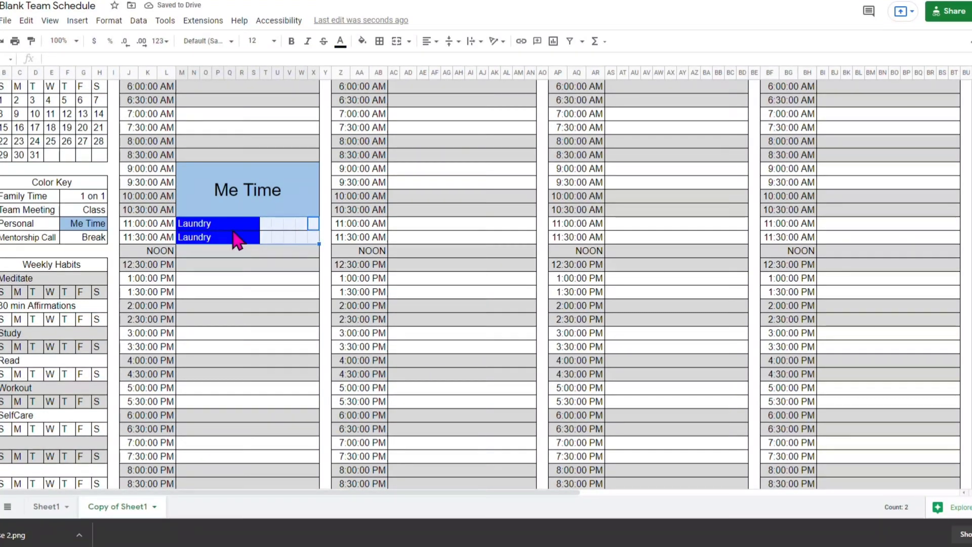
{"action": "left_click", "coordinate": [395, 41]}
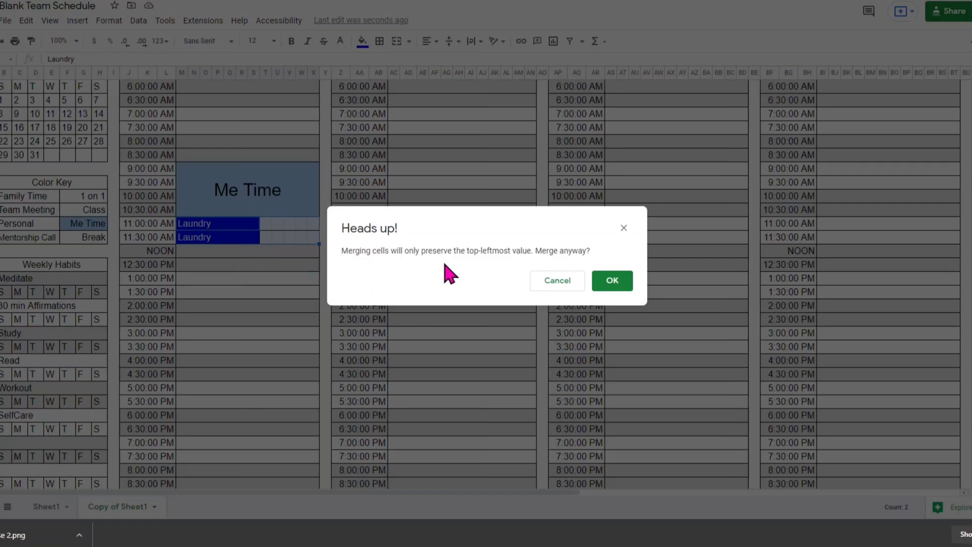
{"action": "left_click", "coordinate": [620, 282]}
{"action": "left_click", "coordinate": [427, 42]}
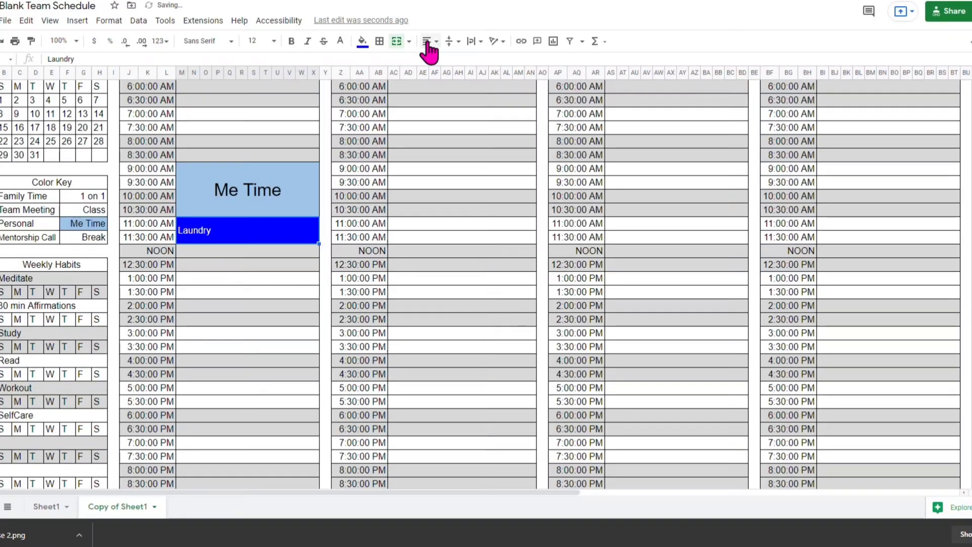
{"action": "left_click", "coordinate": [440, 59]}
{"action": "left_click", "coordinate": [473, 292]}
- Paste the copied Laundry cell into the 9:00 PM and 9:30 PM slots of the first day column
{"action": "scroll", "coordinate": [454, 275], "scroll_direction": "down", "scroll_amount": 3}
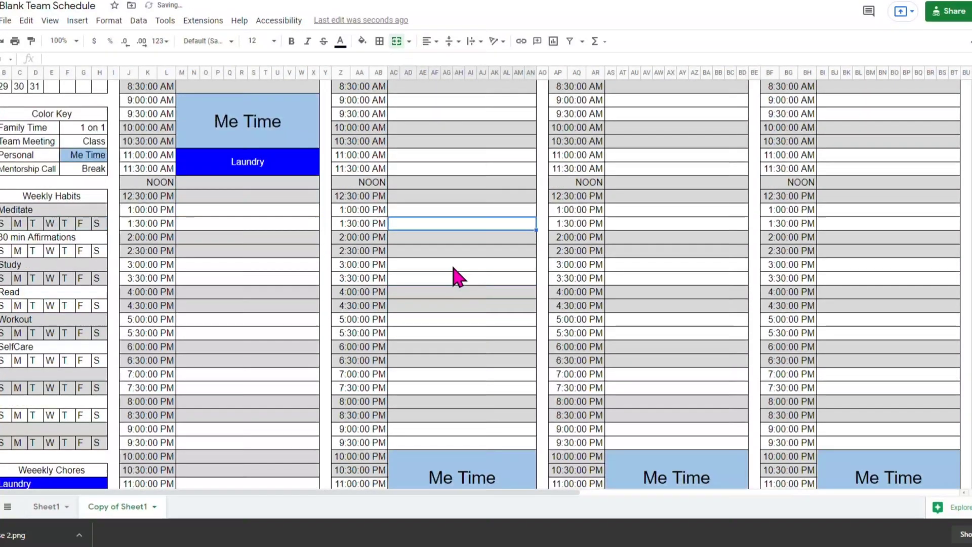
{"action": "scroll", "coordinate": [233, 227], "scroll_direction": "down", "scroll_amount": 1}
{"action": "scroll", "coordinate": [225, 218], "scroll_direction": "down", "scroll_amount": 1}
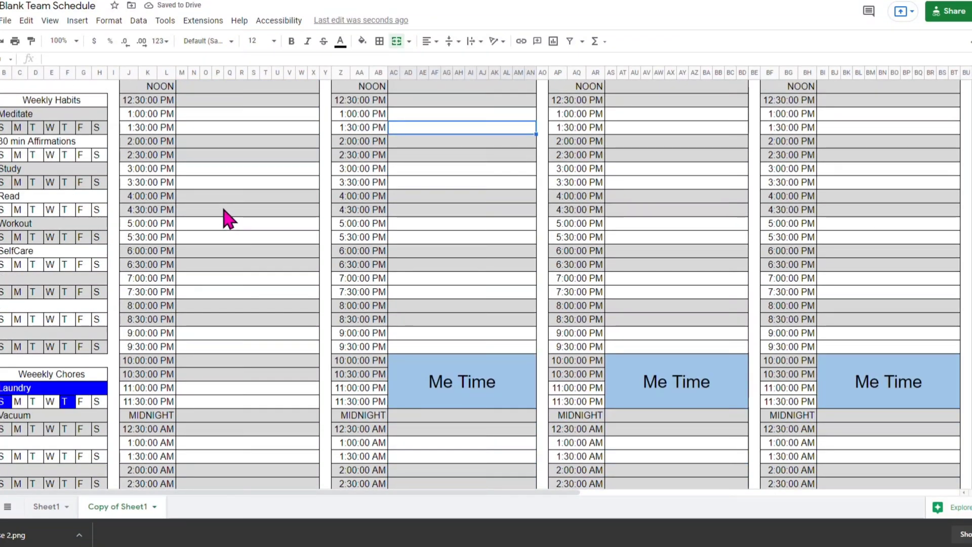
{"action": "scroll", "coordinate": [215, 207], "scroll_direction": "down", "scroll_amount": 4}
{"action": "scroll", "coordinate": [218, 211], "scroll_direction": "up", "scroll_amount": 2}
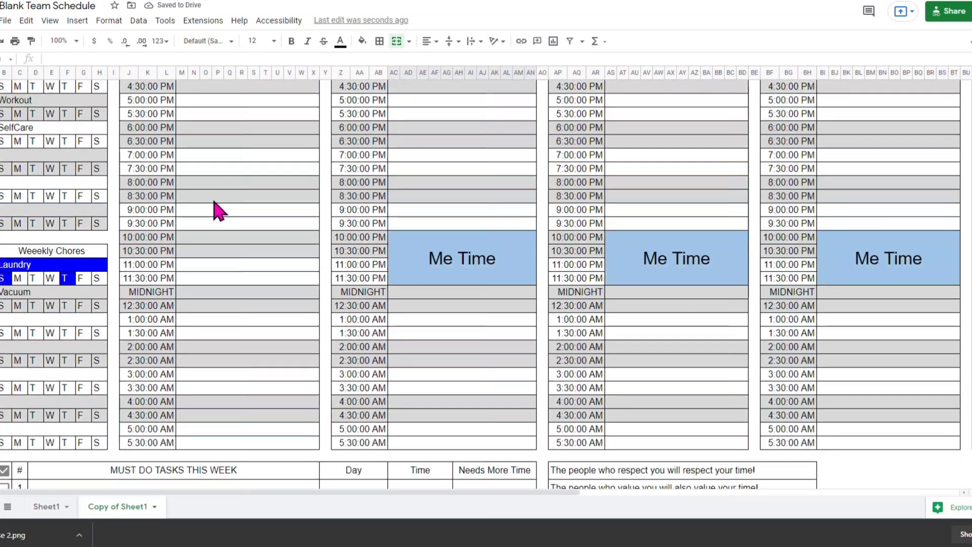
{"action": "scroll", "coordinate": [245, 197], "scroll_direction": "up", "scroll_amount": 6}
{"action": "scroll", "coordinate": [248, 193], "scroll_direction": "up", "scroll_amount": 1}
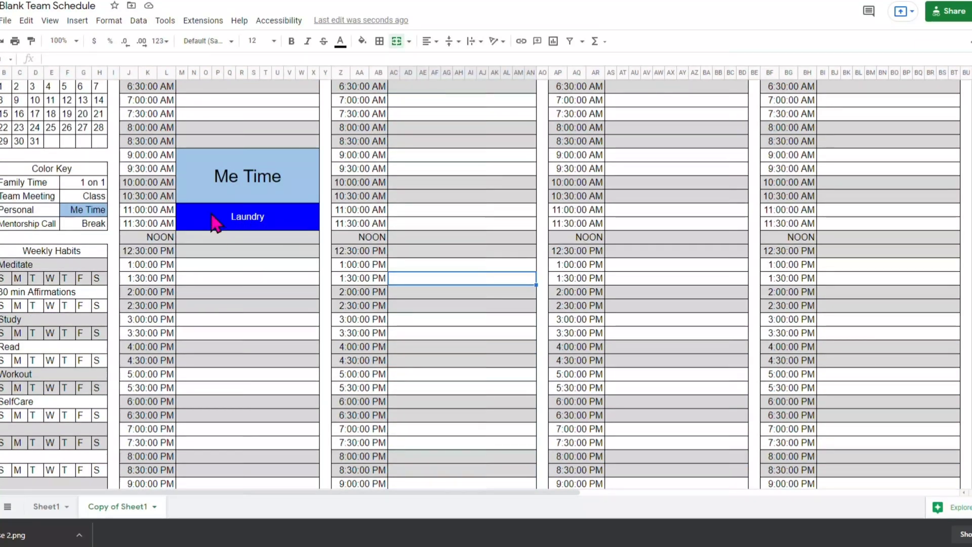
{"action": "scroll", "coordinate": [242, 248], "scroll_direction": "down", "scroll_amount": 1}
{"action": "scroll", "coordinate": [230, 259], "scroll_direction": "down", "scroll_amount": 3}
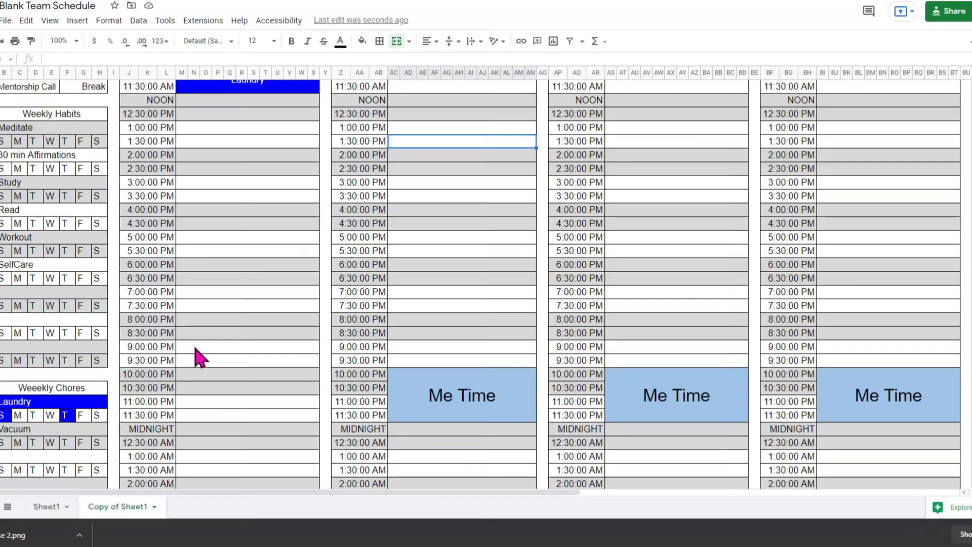
{"action": "left_click_drag", "start_coordinate": [195, 346], "coordinate": [194, 361]}
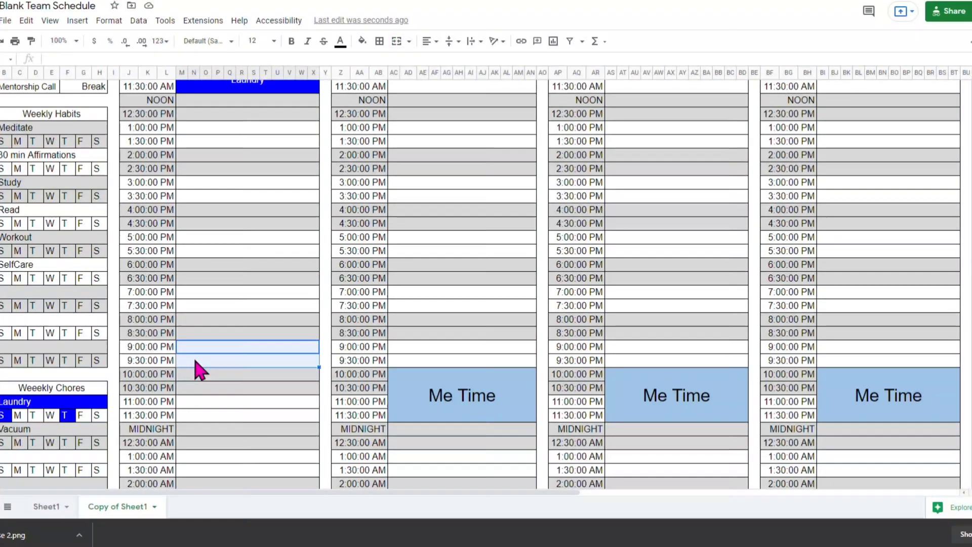
{"action": "key", "text": "ctrl+v"}
- Merge the 9:00 PM and 9:30 PM Laundry slots into one full-width block and center its text horizontally
{"action": "left_click_drag", "start_coordinate": [313, 349], "coordinate": [235, 363]}
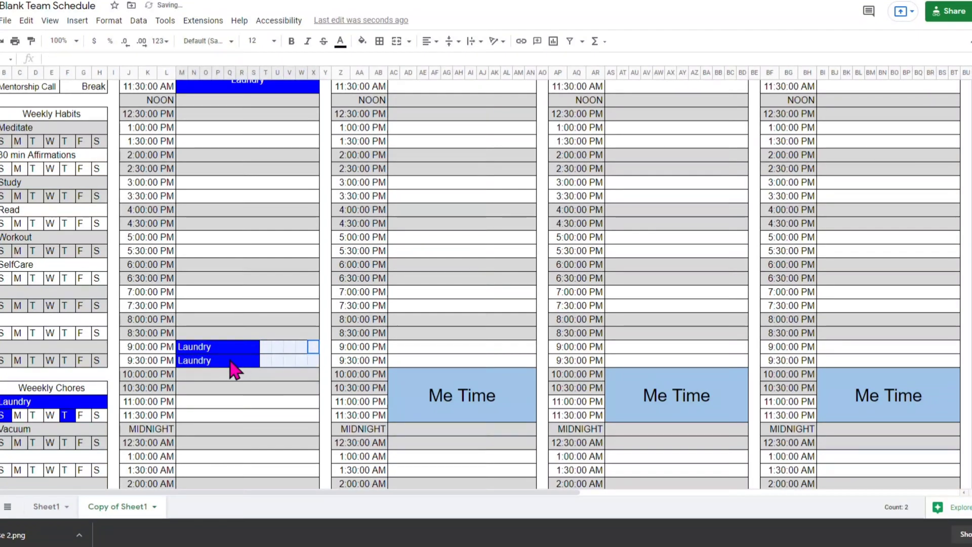
{"action": "left_click", "coordinate": [397, 41]}
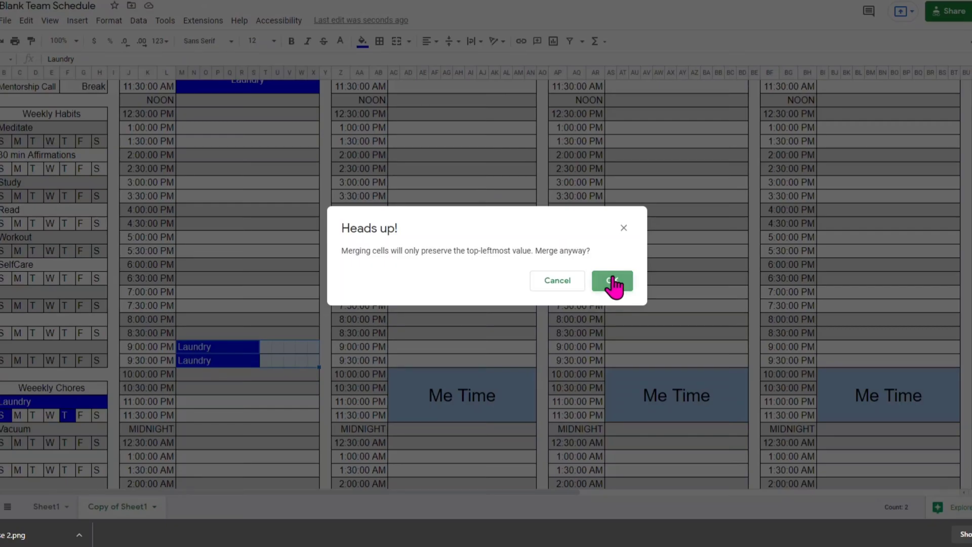
{"action": "left_click", "coordinate": [612, 281]}
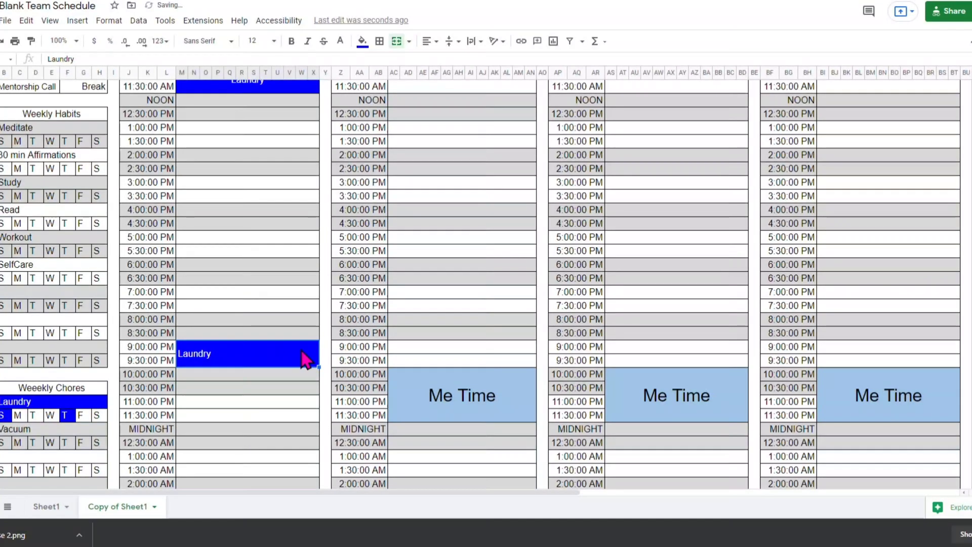
{"action": "left_click", "coordinate": [426, 41]}
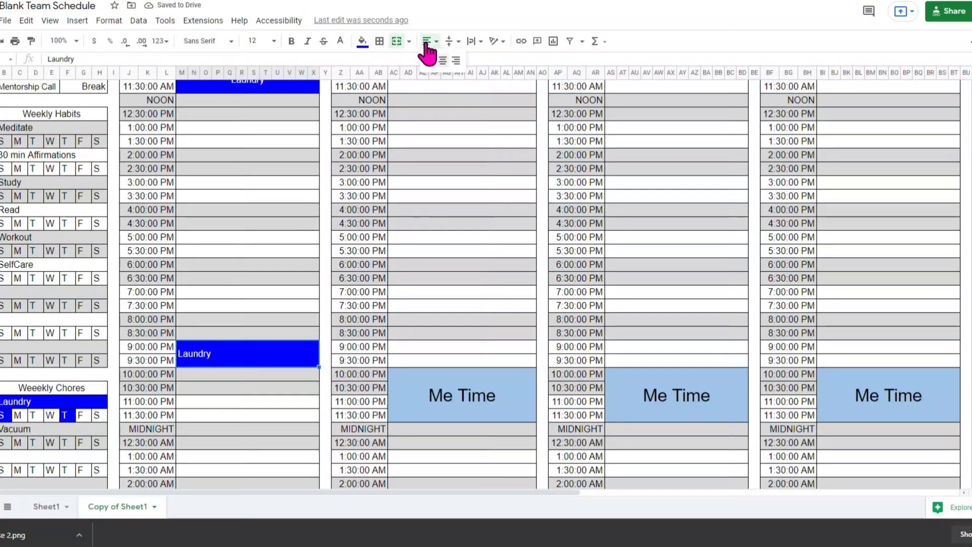
{"action": "left_click", "coordinate": [441, 59]}
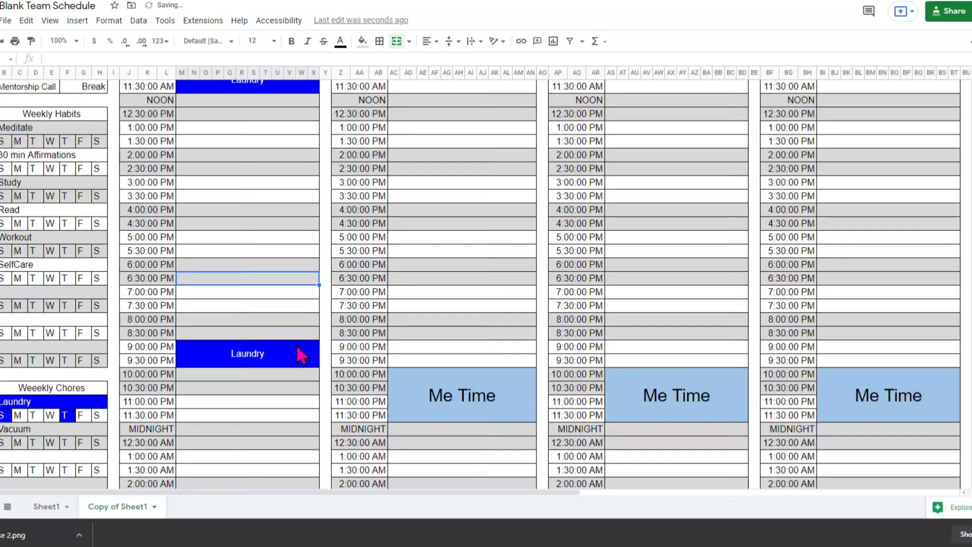
- Fill the Vacuum row in the Weekly Chores tracker with cyan
{"action": "left_click", "coordinate": [433, 293]}
{"action": "scroll", "coordinate": [241, 276], "scroll_direction": "up", "scroll_amount": 3}
{"action": "scroll", "coordinate": [243, 223], "scroll_direction": "down", "scroll_amount": 3}
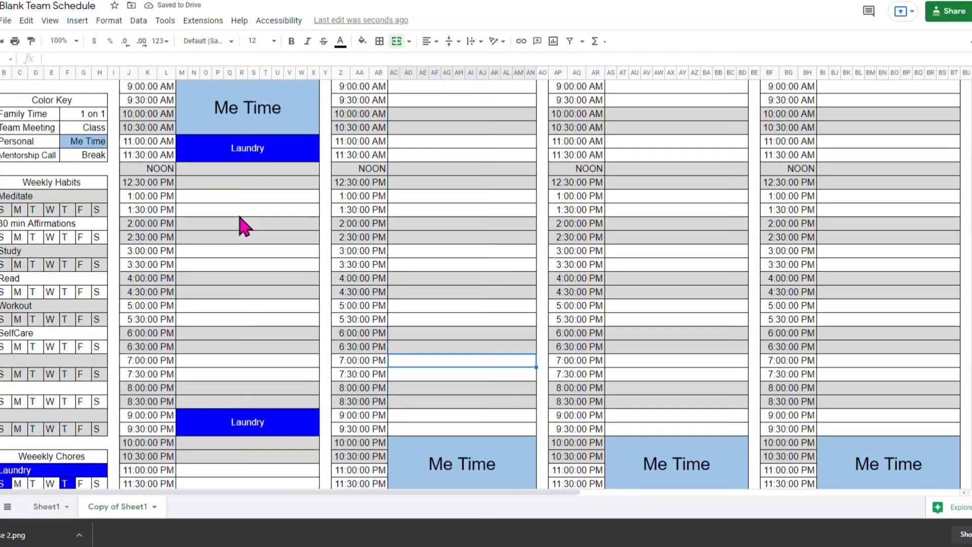
{"action": "scroll", "coordinate": [226, 223], "scroll_direction": "up", "scroll_amount": 3}
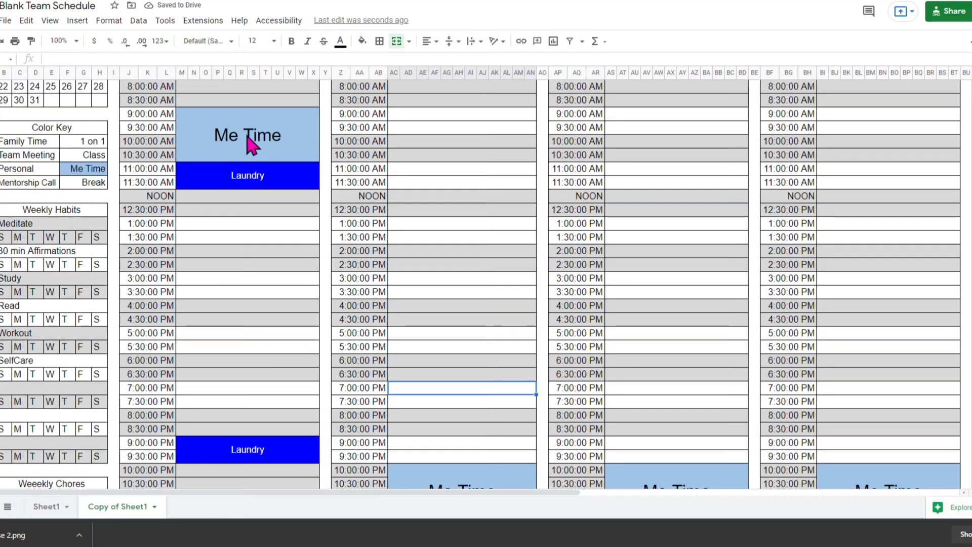
{"action": "scroll", "coordinate": [462, 297], "scroll_direction": "down", "scroll_amount": 3}
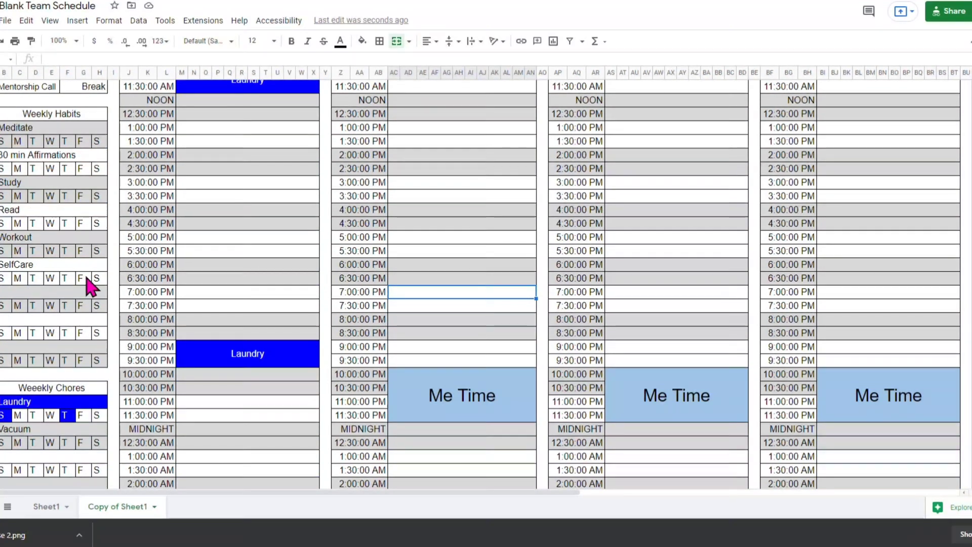
{"action": "scroll", "coordinate": [90, 287], "scroll_direction": "down", "scroll_amount": 3}
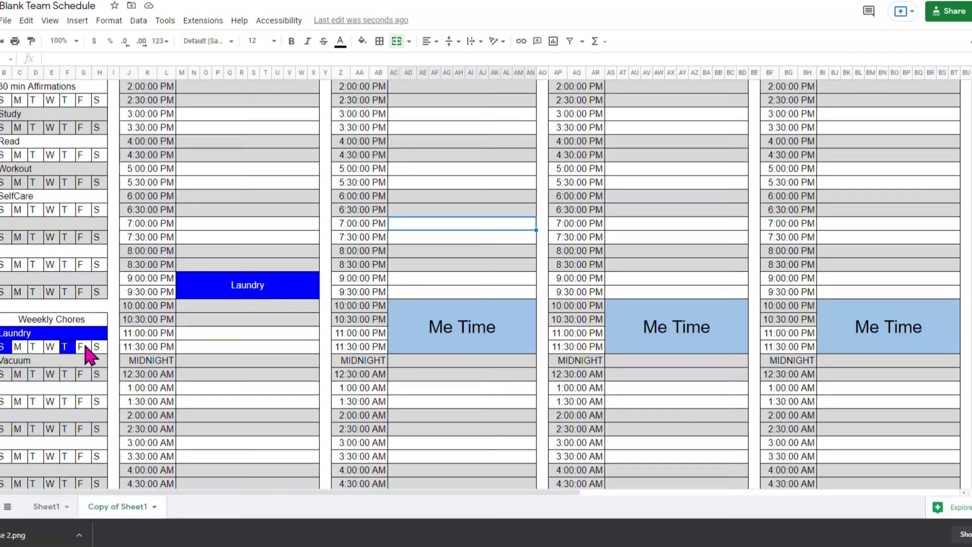
{"action": "left_click", "coordinate": [55, 363]}
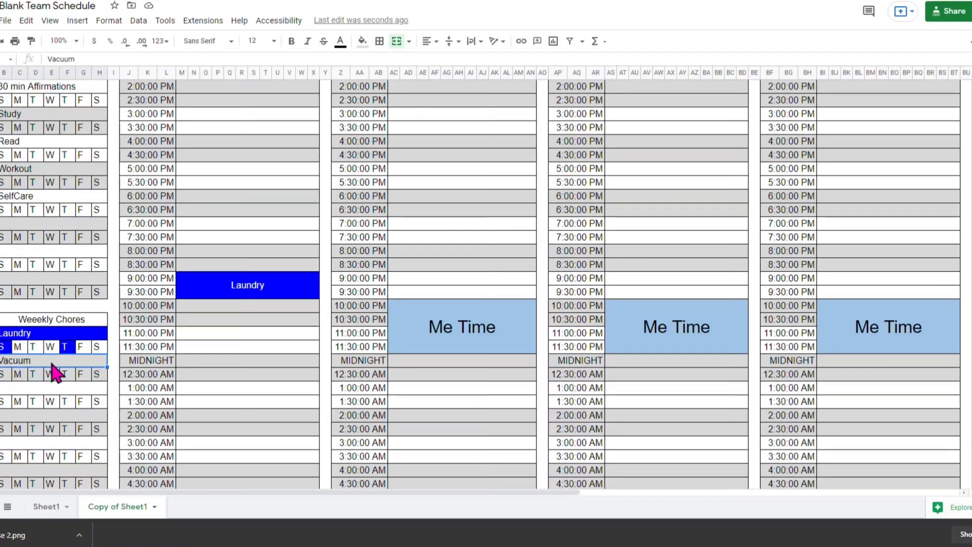
{"action": "left_click", "coordinate": [362, 42]}
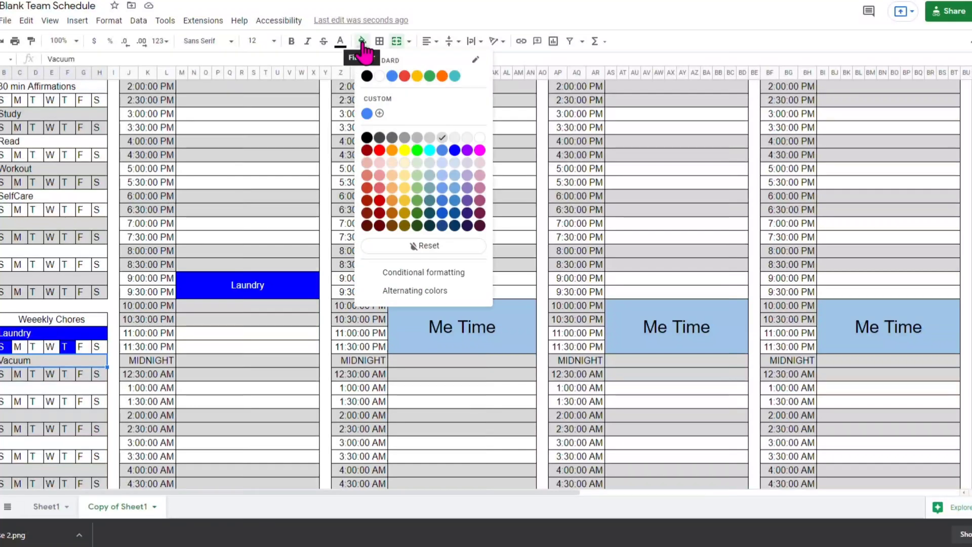
{"action": "left_click", "coordinate": [430, 151]}
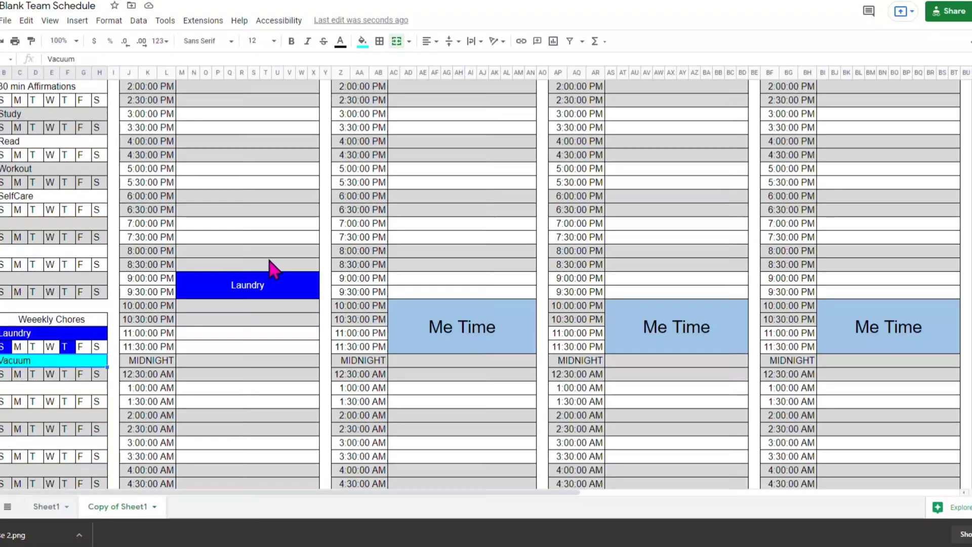
{"action": "scroll", "coordinate": [274, 265], "scroll_direction": "up", "scroll_amount": 3}
{"action": "scroll", "coordinate": [283, 264], "scroll_direction": "up", "scroll_amount": 2}
{"action": "scroll", "coordinate": [287, 264], "scroll_direction": "down", "scroll_amount": 5}
{"action": "left_click", "coordinate": [19, 377]}
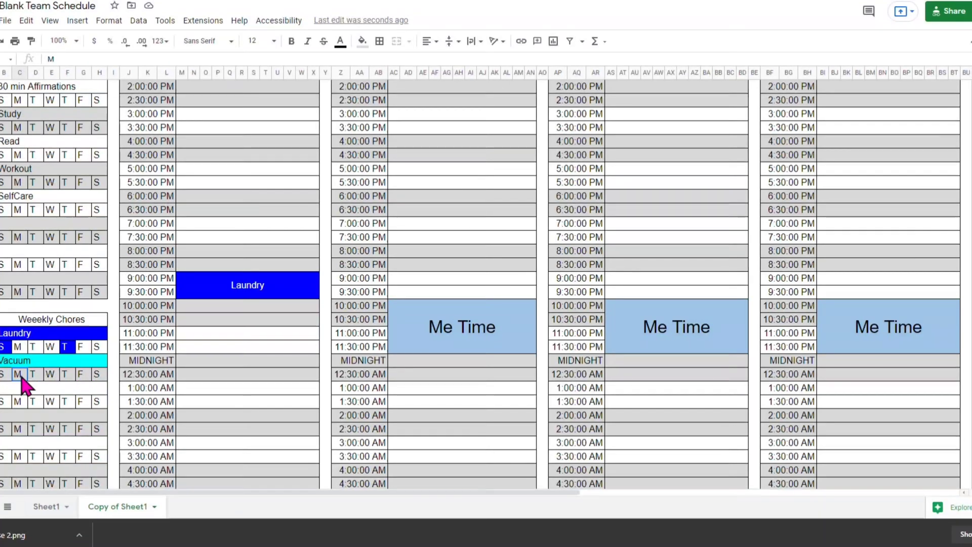
{"action": "left_click", "coordinate": [362, 40]}
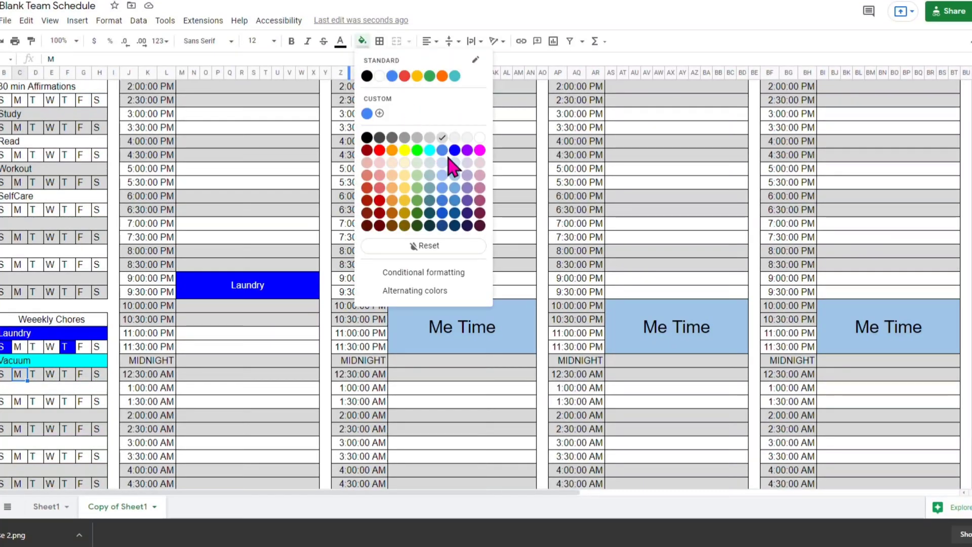
{"action": "left_click", "coordinate": [416, 150]}
{"action": "left_click", "coordinate": [428, 153]}
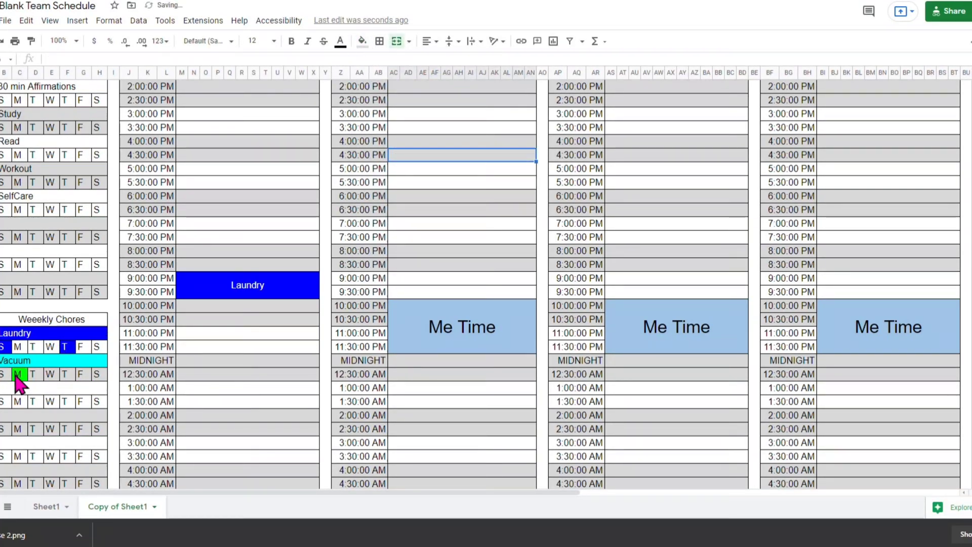
- Fill the Monday, Wednesday and Friday day cells under the Vacuum chore with cyan
{"action": "left_click", "coordinate": [19, 375]}
{"action": "left_click", "coordinate": [362, 40]}
{"action": "left_click", "coordinate": [424, 152]}
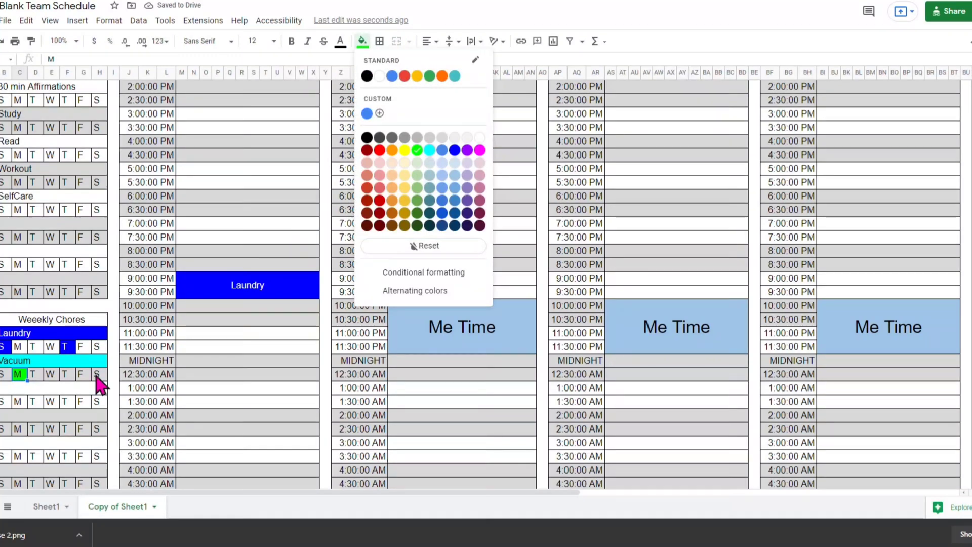
{"action": "left_click", "coordinate": [50, 375]}
{"action": "left_click", "coordinate": [362, 40]}
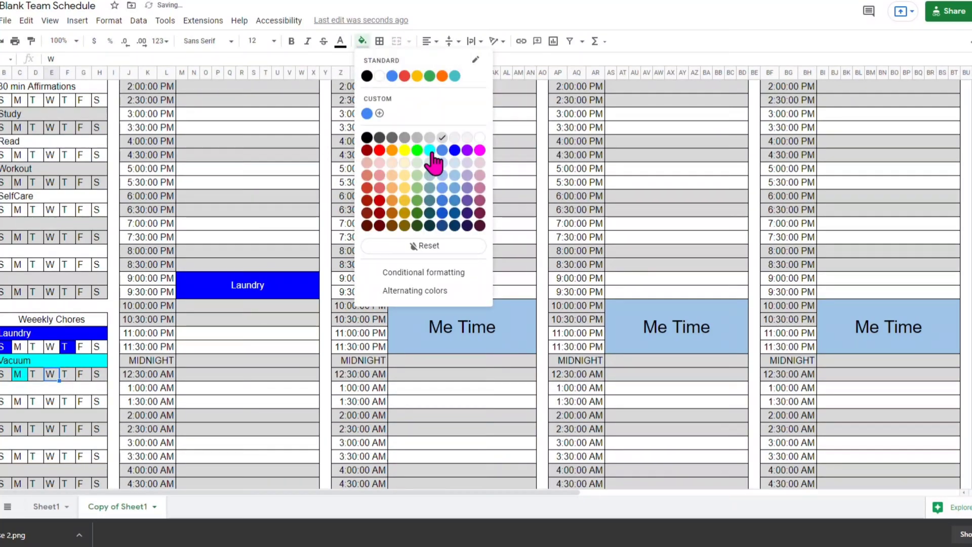
{"action": "left_click", "coordinate": [81, 375]}
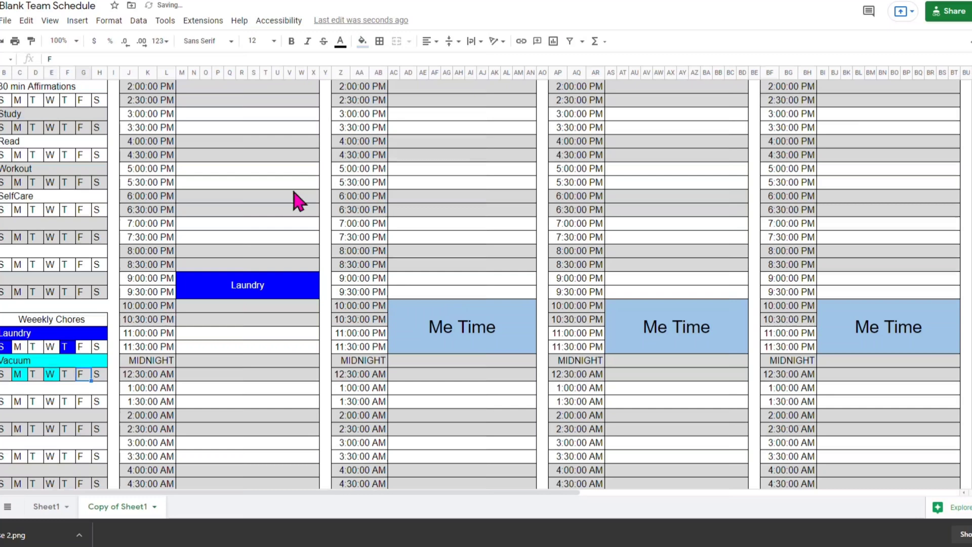
{"action": "left_click", "coordinate": [364, 43]}
{"action": "left_click", "coordinate": [429, 162]}
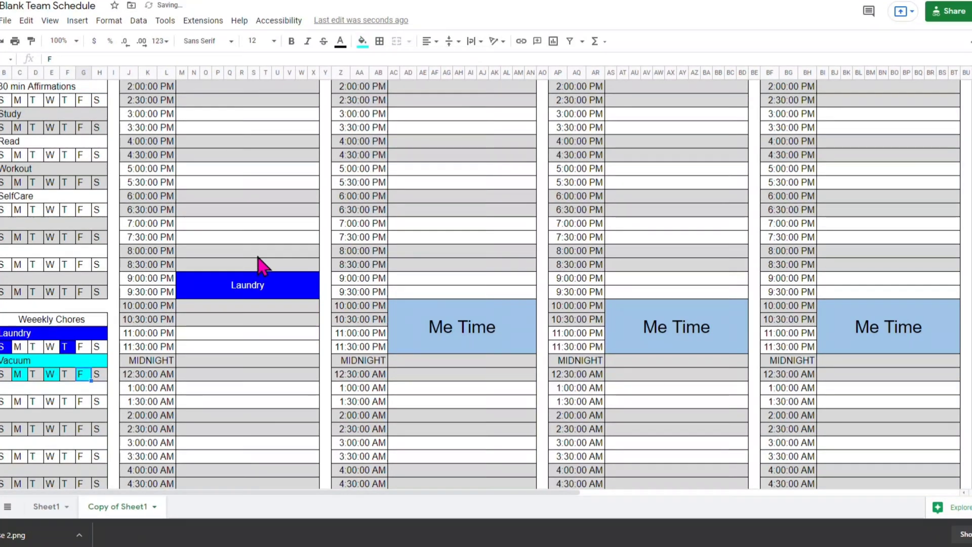
- Copy the Vacuum chore cell into Monday's 6:30 PM slot and center its text horizontally
{"action": "left_click", "coordinate": [41, 362]}
{"action": "key", "text": "ctrl+c"}
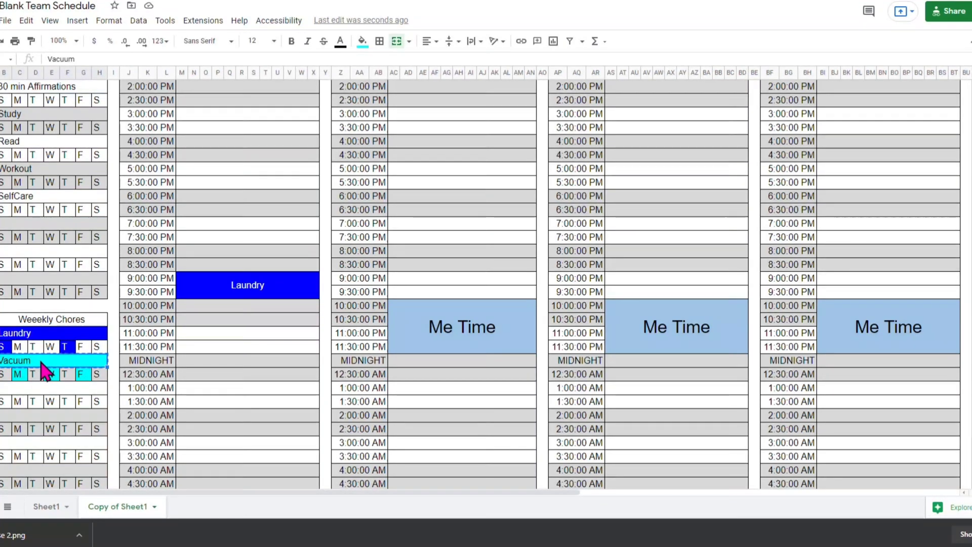
{"action": "scroll", "coordinate": [469, 234], "scroll_direction": "up", "scroll_amount": 6}
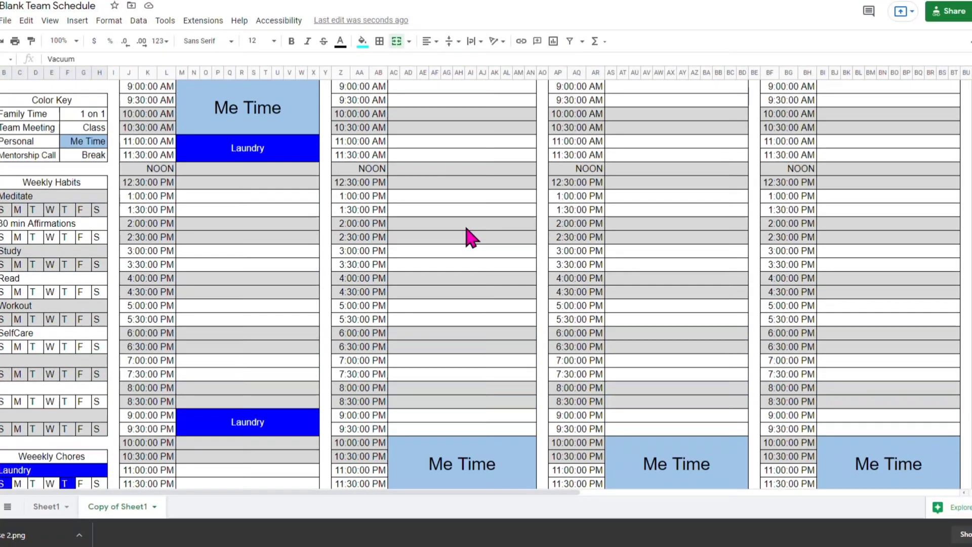
{"action": "scroll", "coordinate": [442, 232], "scroll_direction": "down", "scroll_amount": 3}
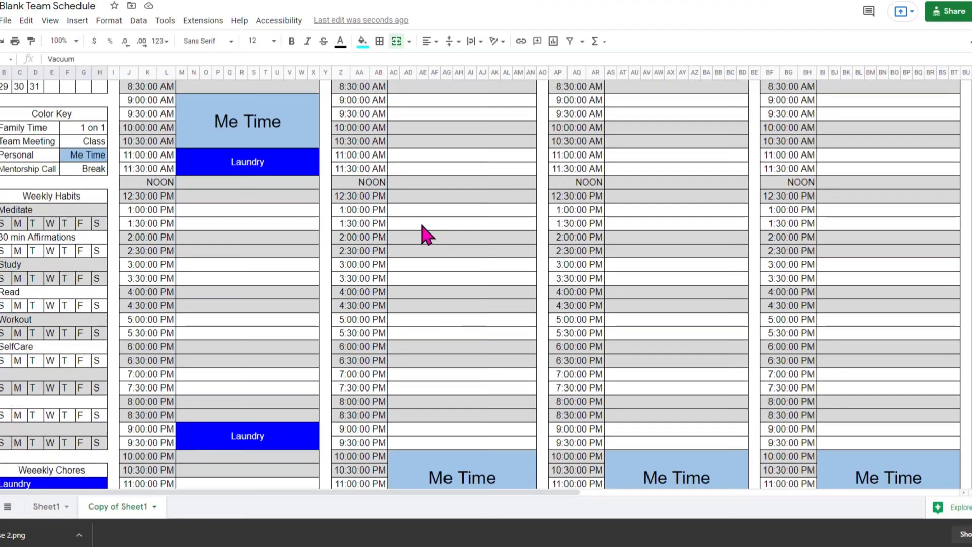
{"action": "scroll", "coordinate": [419, 211], "scroll_direction": "up", "scroll_amount": 3}
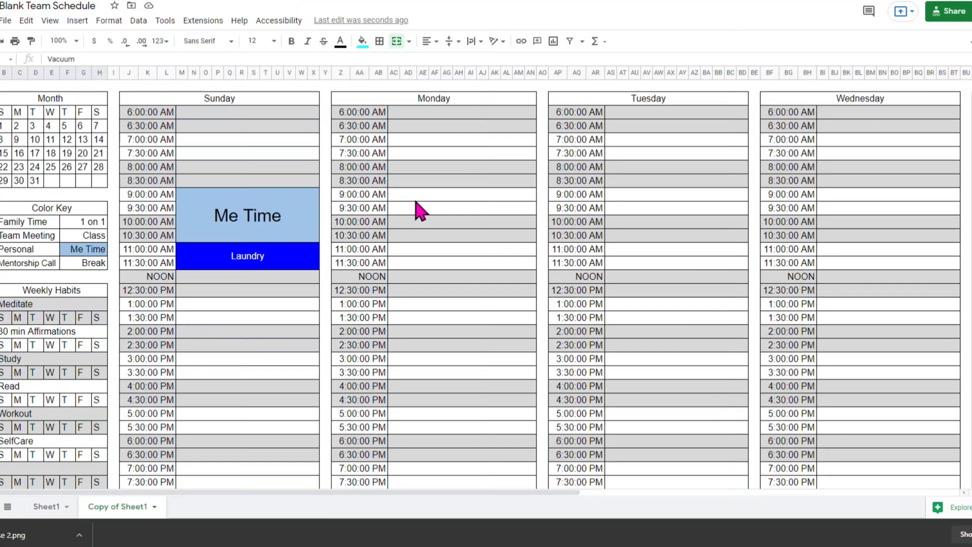
{"action": "scroll", "coordinate": [425, 239], "scroll_direction": "down", "scroll_amount": 6}
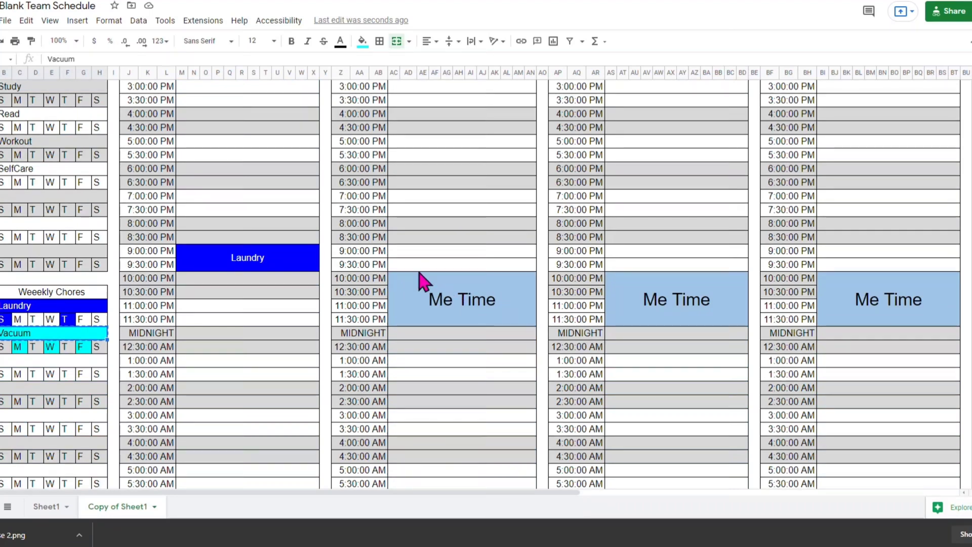
{"action": "left_click", "coordinate": [417, 264]}
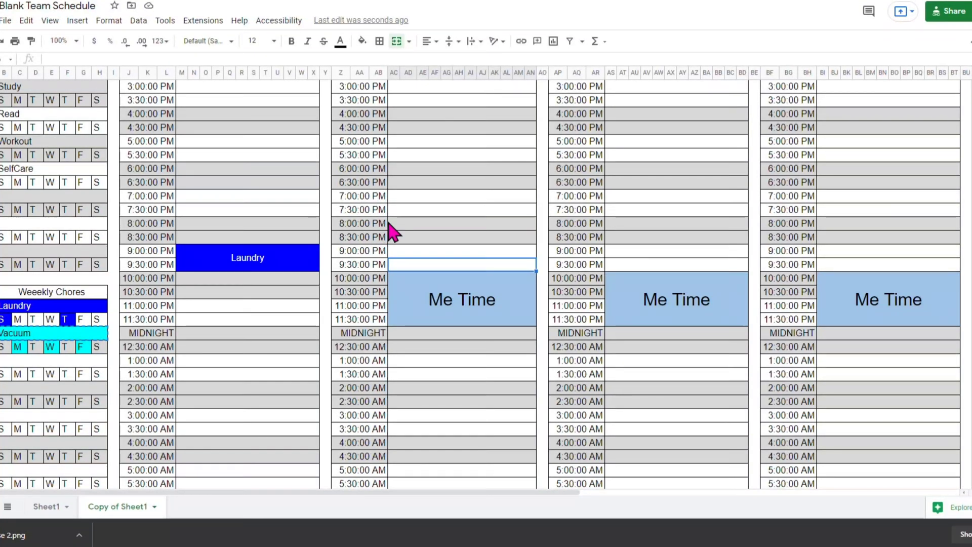
{"action": "left_click", "coordinate": [405, 182]}
{"action": "key", "text": "ctrl+v"}
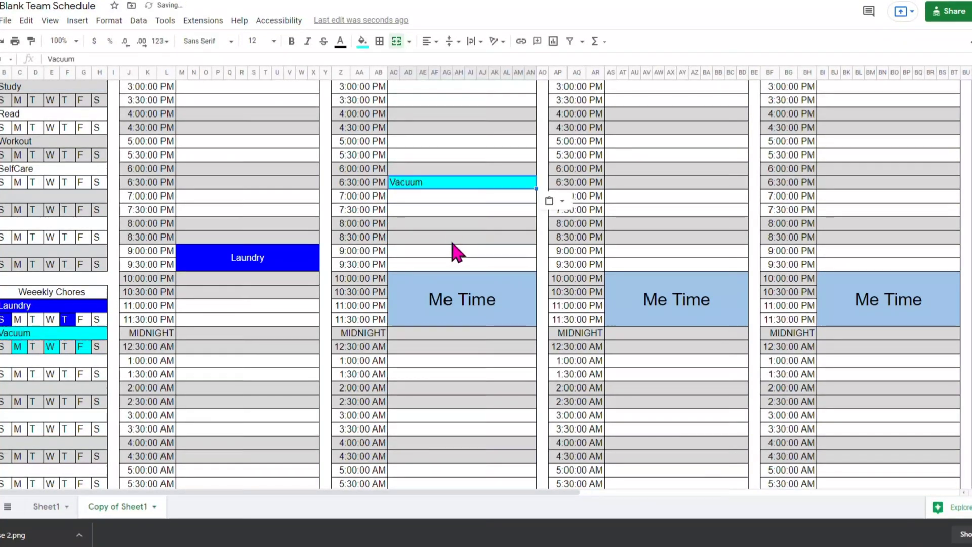
{"action": "left_click", "coordinate": [428, 42]}
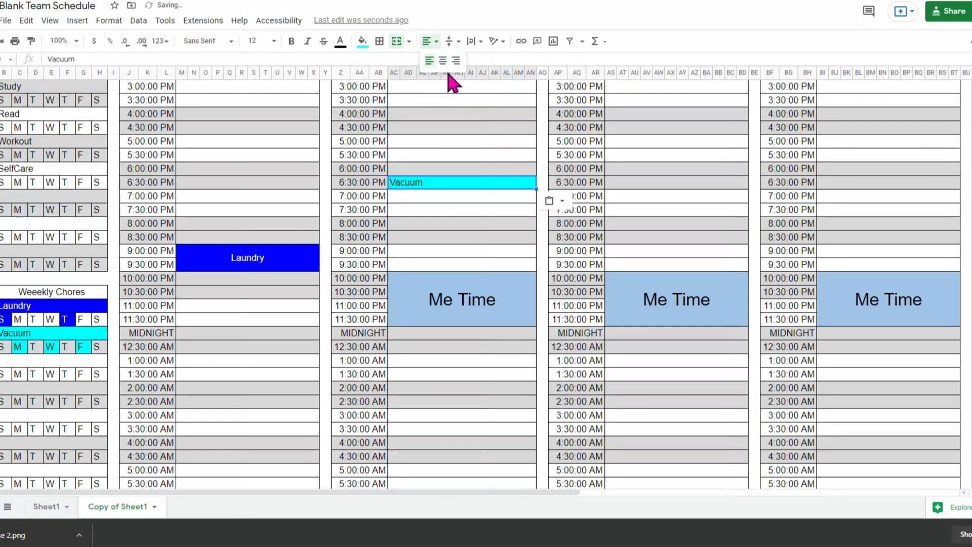
{"action": "left_click", "coordinate": [443, 60]}
{"action": "left_click", "coordinate": [434, 206]}
- Copy Monday's centered Vacuum block into the 6:30 PM slots of Wednesday and Friday
{"action": "left_click", "coordinate": [441, 184]}
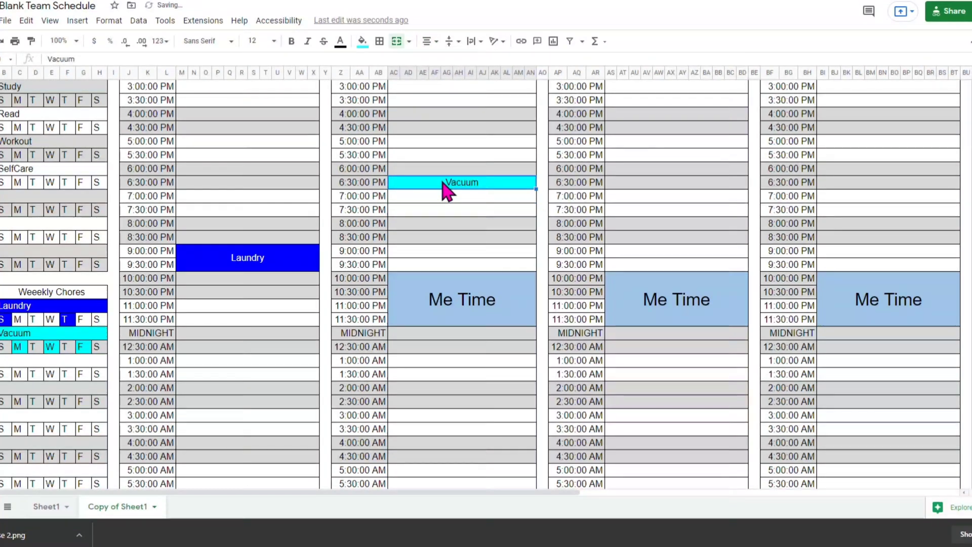
{"action": "key", "text": "ctrl+c"}
{"action": "left_click_drag", "start_coordinate": [485, 494], "coordinate": [731, 494]}
{"action": "left_click", "coordinate": [301, 187]}
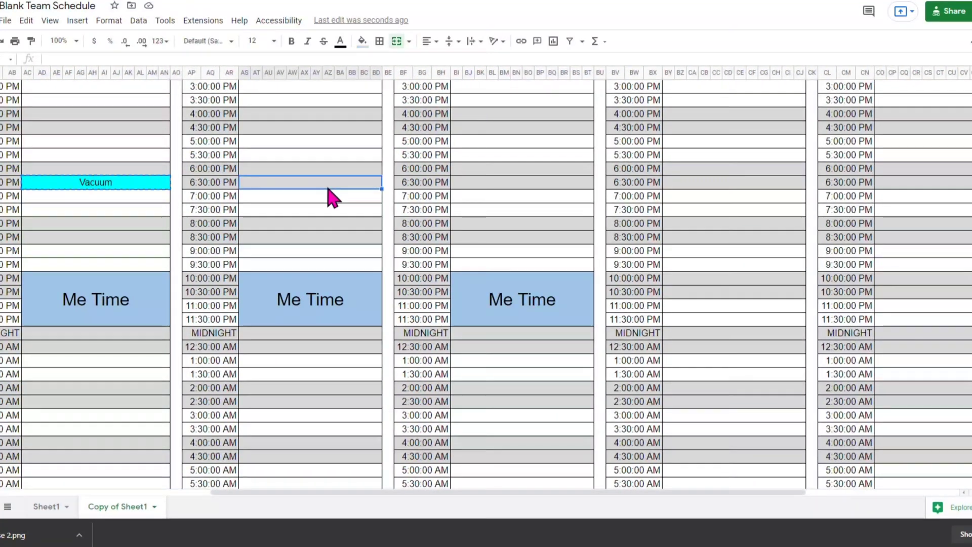
{"action": "left_click", "coordinate": [472, 183]}
{"action": "key", "text": "ctrl+v"}
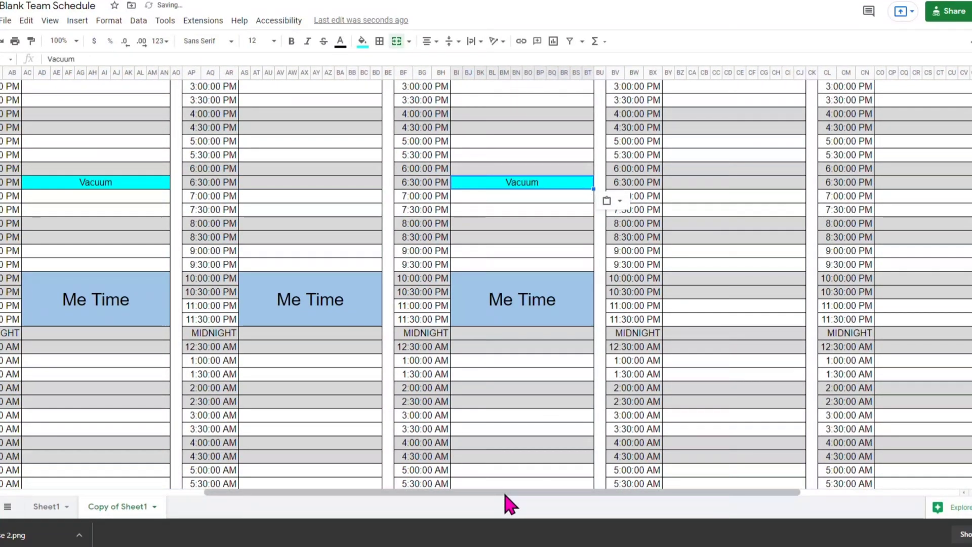
{"action": "left_click_drag", "start_coordinate": [507, 494], "coordinate": [673, 493]}
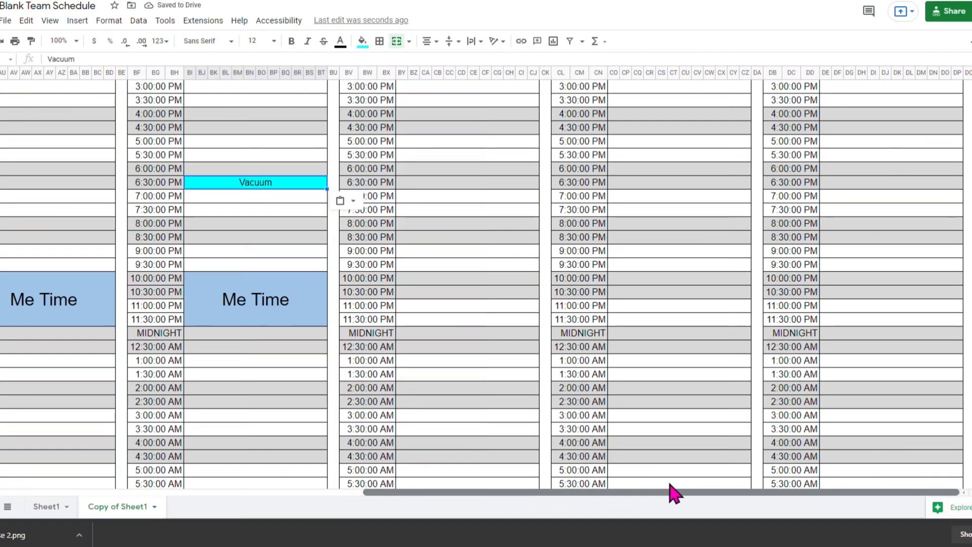
{"action": "left_click", "coordinate": [640, 183]}
{"action": "key", "text": "ctrl+v"}
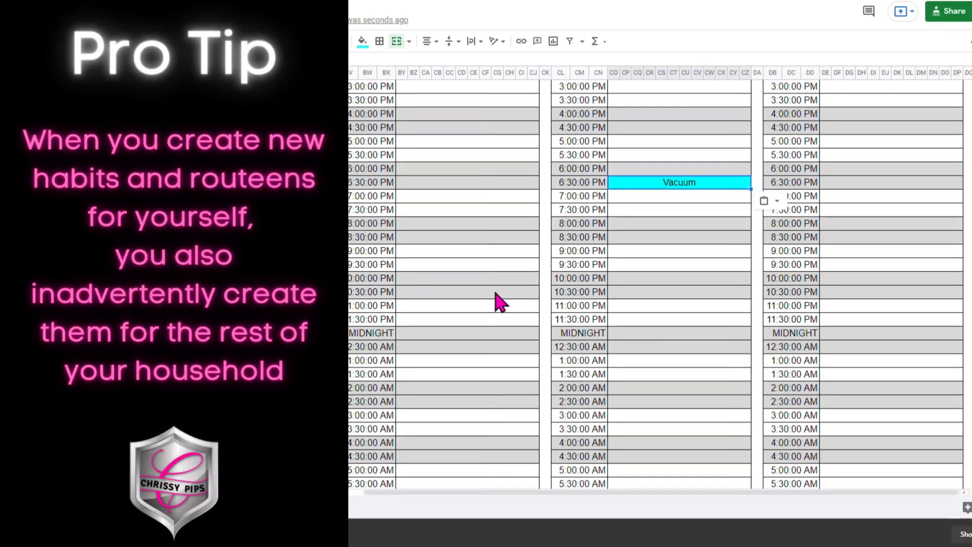
- Review the Laundry, Vacuum and Me Time blocks, the chores tracker and the must-do tasks table on the copied sheet
{"action": "left_click_drag", "start_coordinate": [514, 493], "coordinate": [117, 395]}
{"action": "left_click_drag", "start_coordinate": [372, 492], "coordinate": [100, 492]}
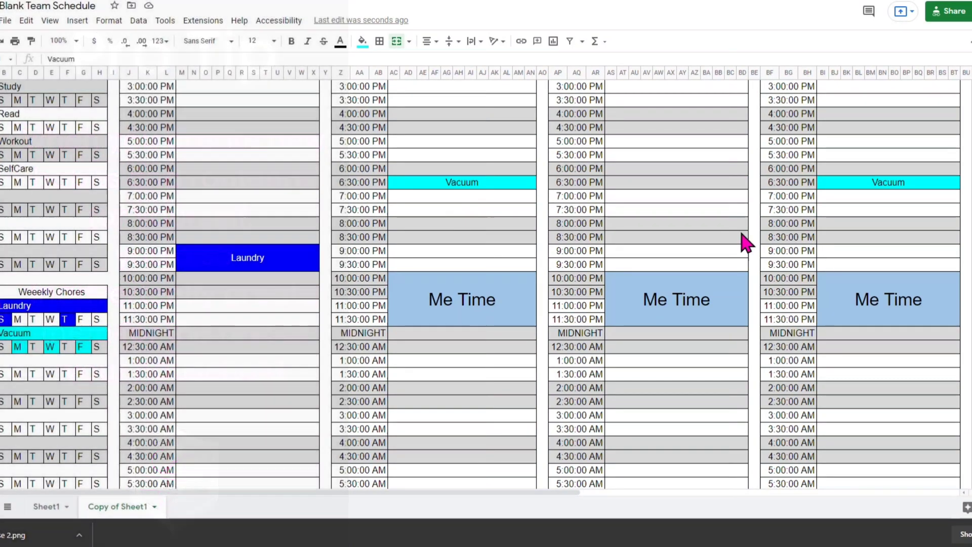
{"action": "scroll", "coordinate": [37, 331], "scroll_direction": "down", "scroll_amount": 3}
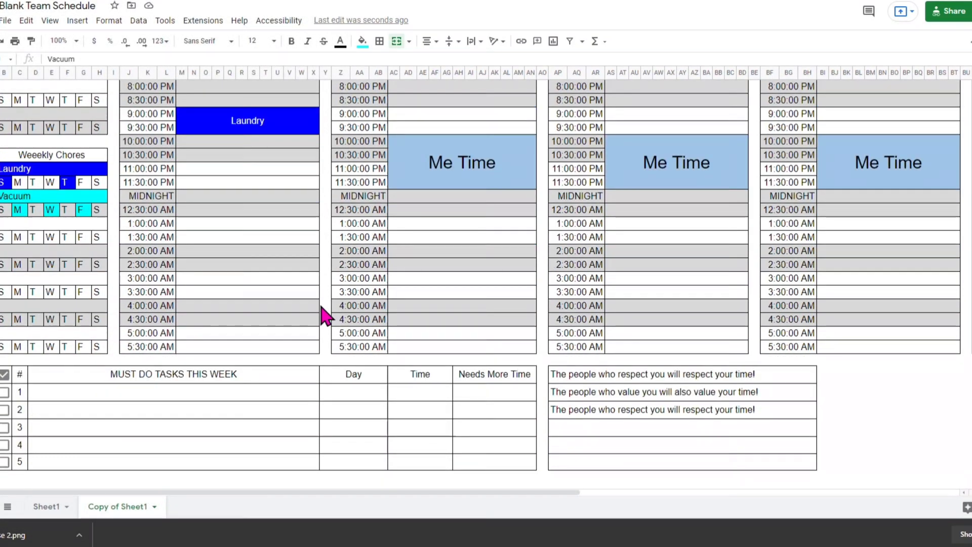
{"action": "scroll", "coordinate": [264, 314], "scroll_direction": "up", "scroll_amount": 5}
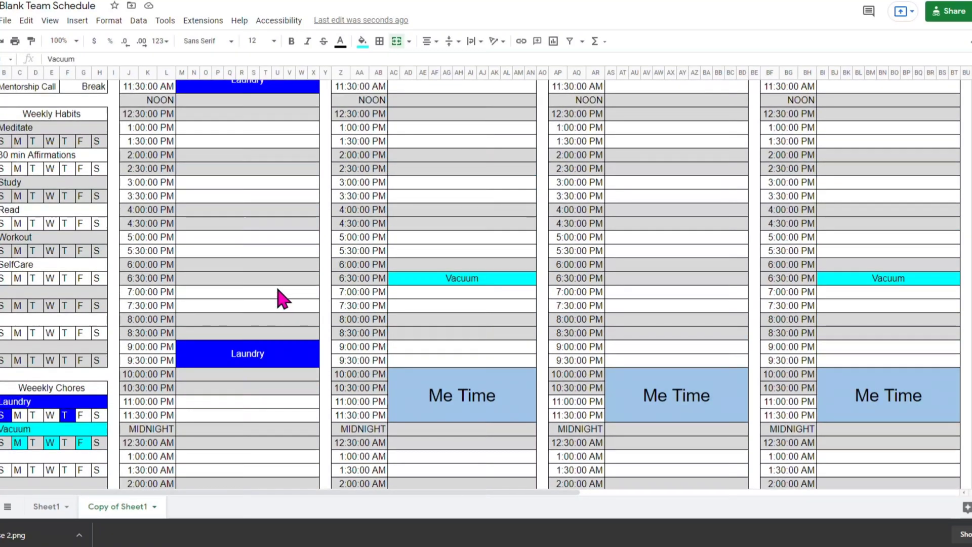
{"action": "scroll", "coordinate": [259, 292], "scroll_direction": "up", "scroll_amount": 2}
{"action": "scroll", "coordinate": [245, 266], "scroll_direction": "down", "scroll_amount": 1}
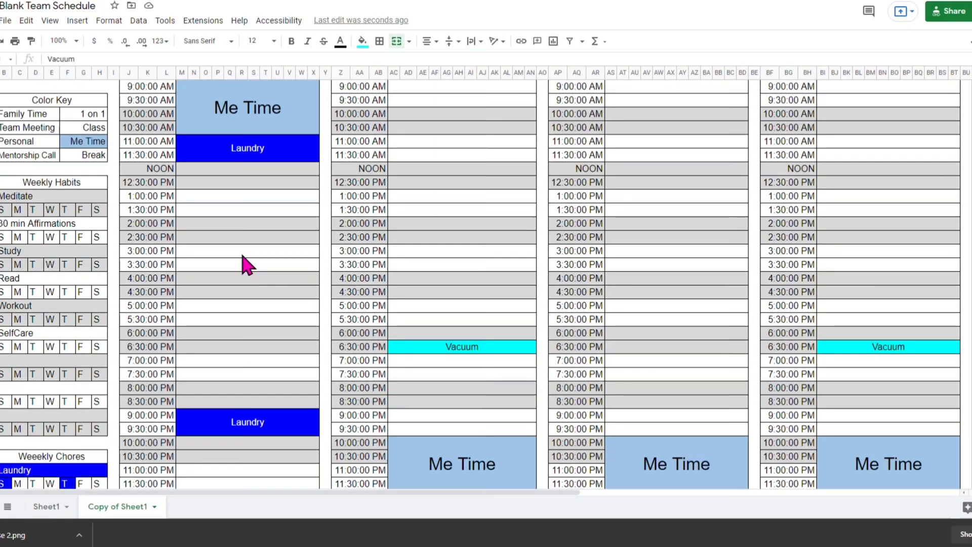
{"action": "scroll", "coordinate": [254, 218], "scroll_direction": "up", "scroll_amount": 2}
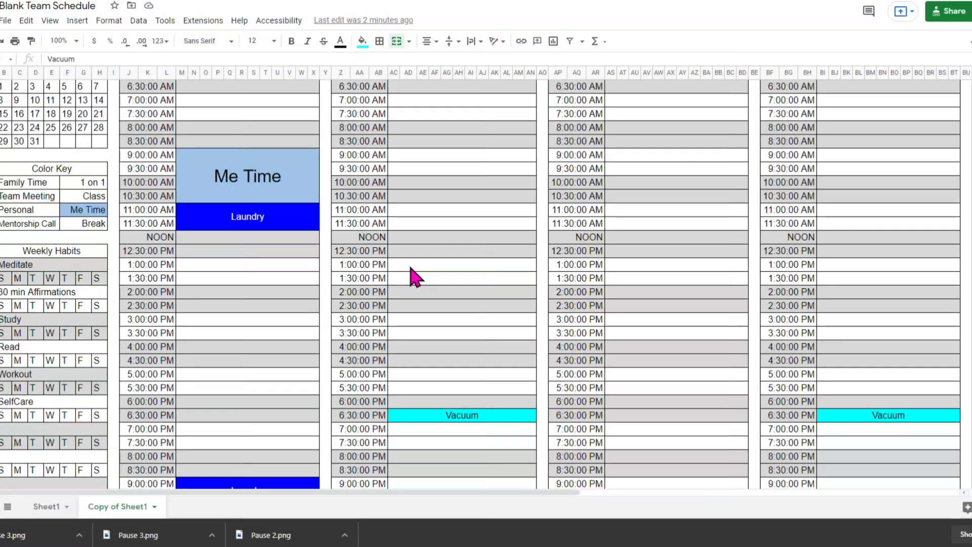
{"action": "scroll", "coordinate": [263, 258], "scroll_direction": "up", "scroll_amount": 2}
{"action": "scroll", "coordinate": [274, 257], "scroll_direction": "down", "scroll_amount": 1}
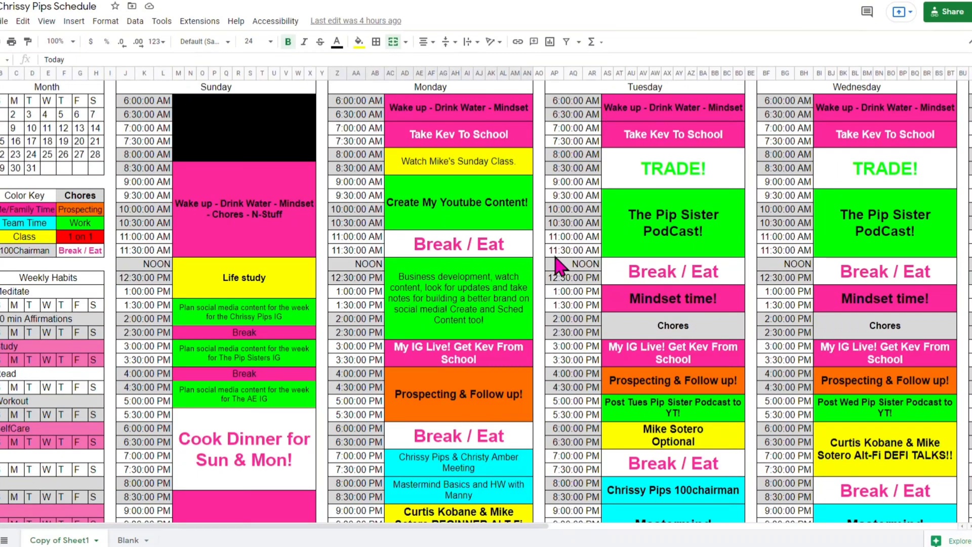
- Examine the completed example schedule's Today marker, water intake checkboxes and color-coded day blocks
{"action": "scroll", "coordinate": [425, 177], "scroll_direction": "up", "scroll_amount": 3}
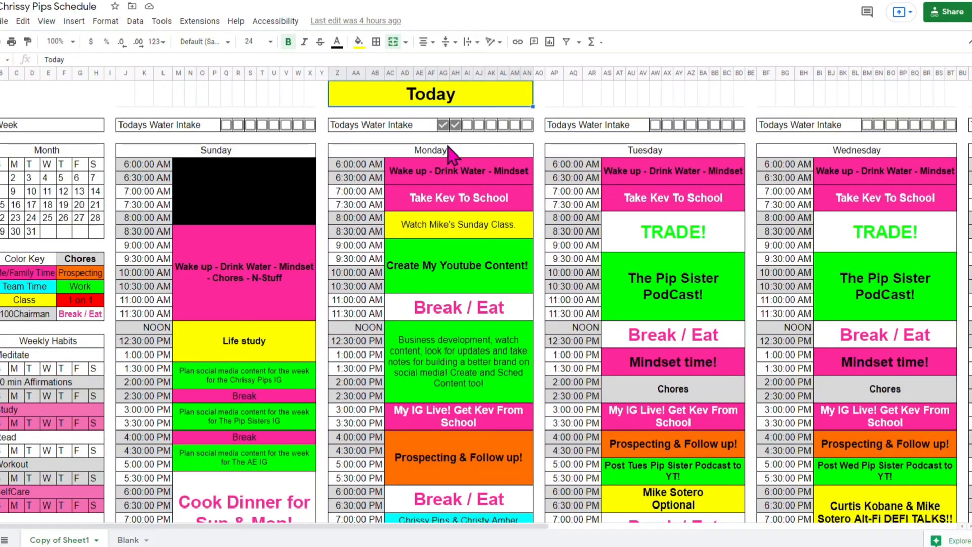
{"action": "scroll", "coordinate": [433, 319], "scroll_direction": "down", "scroll_amount": 2}
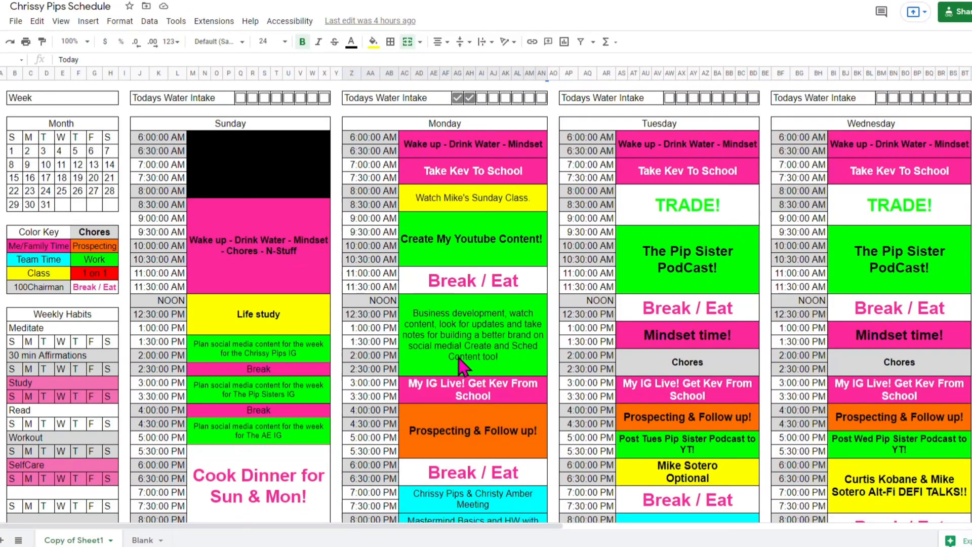
- Examine the completed example schedule's day blocks from morning to night, weekly chores and must-do tasks table, including the days after Wednesday
{"action": "scroll", "coordinate": [455, 354], "scroll_direction": "down", "scroll_amount": 5}
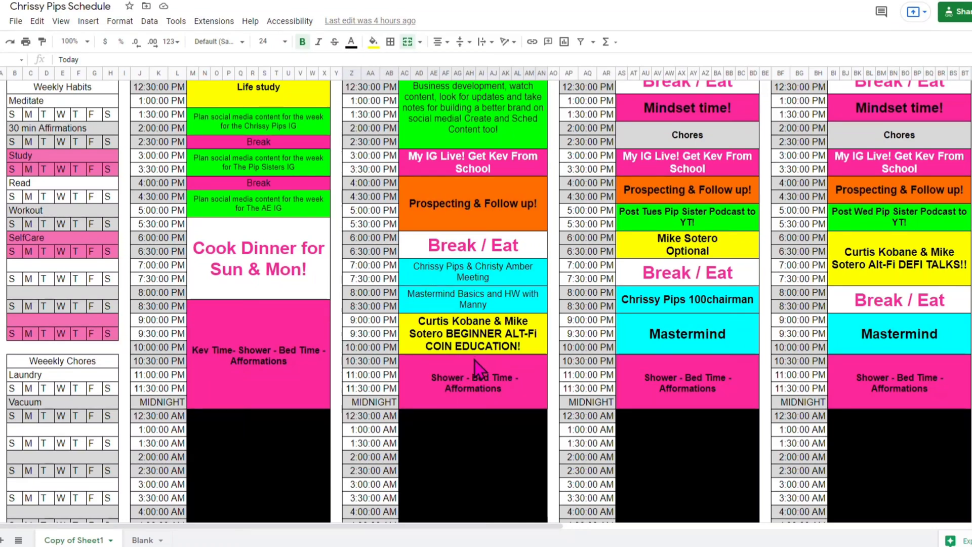
{"action": "scroll", "coordinate": [473, 360], "scroll_direction": "up", "scroll_amount": 3}
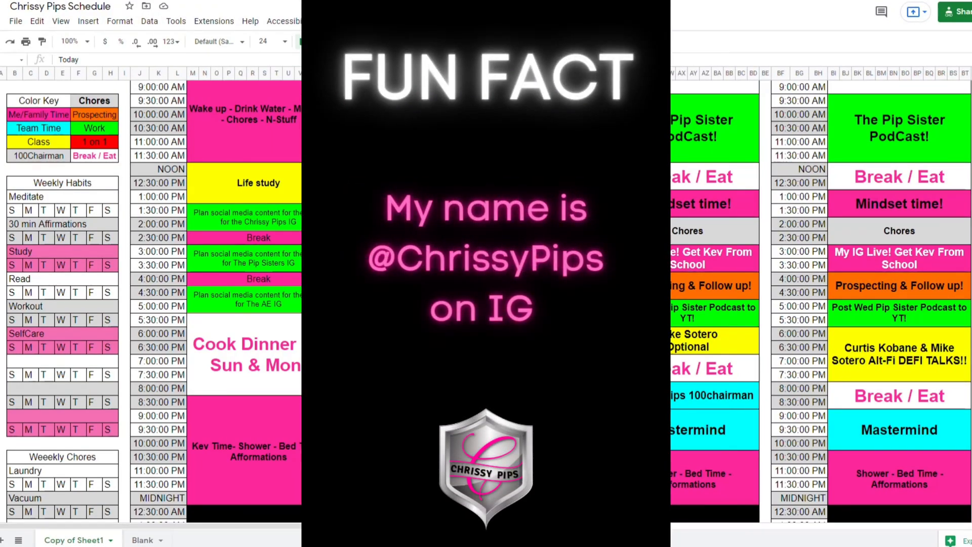
{"action": "scroll", "coordinate": [486, 301], "scroll_direction": "down", "scroll_amount": 4}
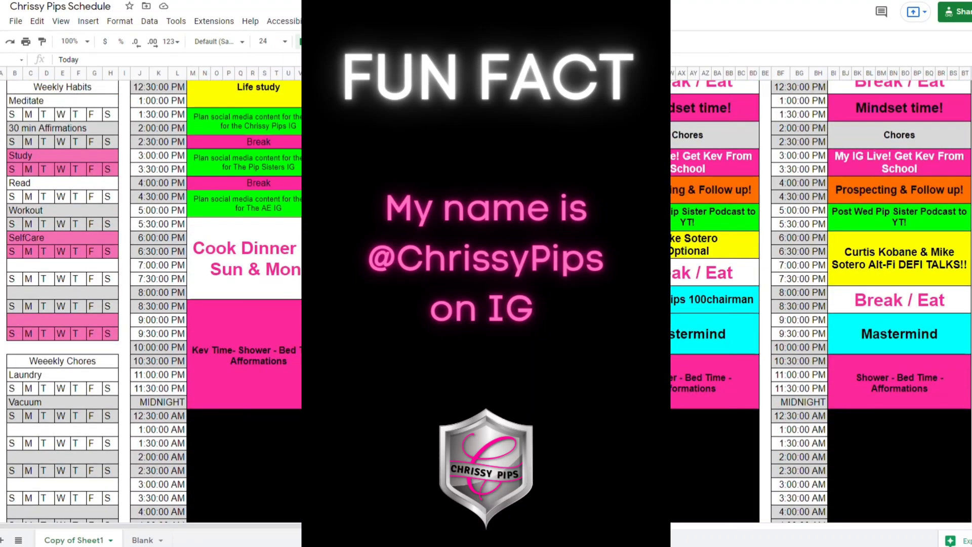
{"action": "scroll", "coordinate": [449, 256], "scroll_direction": "down", "scroll_amount": 5}
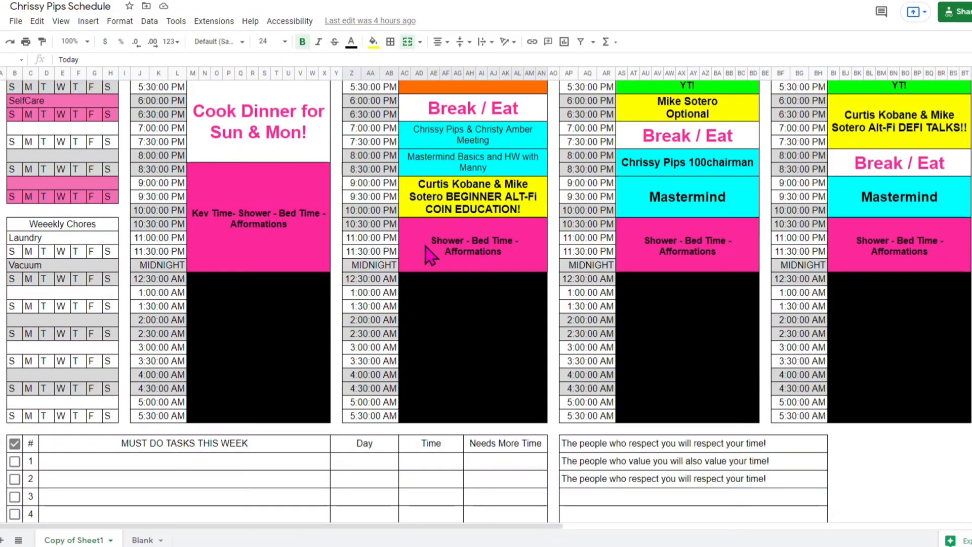
{"action": "scroll", "coordinate": [436, 350], "scroll_direction": "up", "scroll_amount": 10}
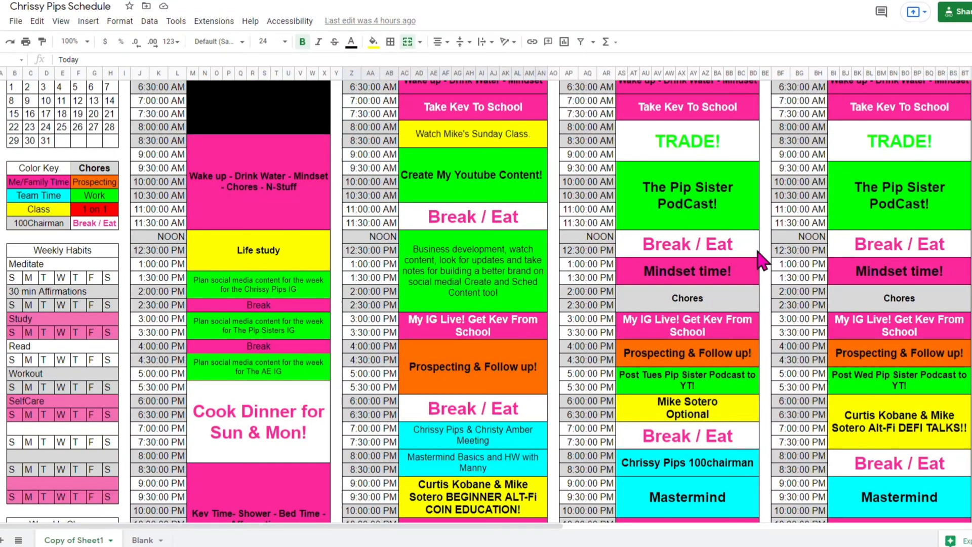
{"action": "left_click_drag", "start_coordinate": [480, 530], "coordinate": [788, 513]}
{"action": "scroll", "coordinate": [789, 512], "scroll_direction": "left", "scroll_amount": 15}
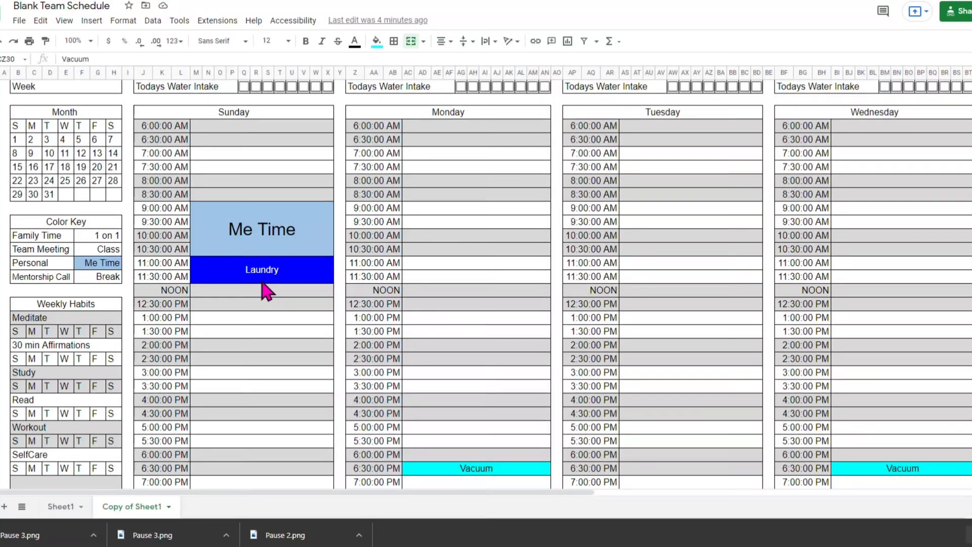
- On the Blank Team Schedule copy, review the Laundry, Vacuum and Me Time blocks, the weekly chores and the must-do tasks table
{"action": "scroll", "coordinate": [408, 298], "scroll_direction": "down", "scroll_amount": 4}
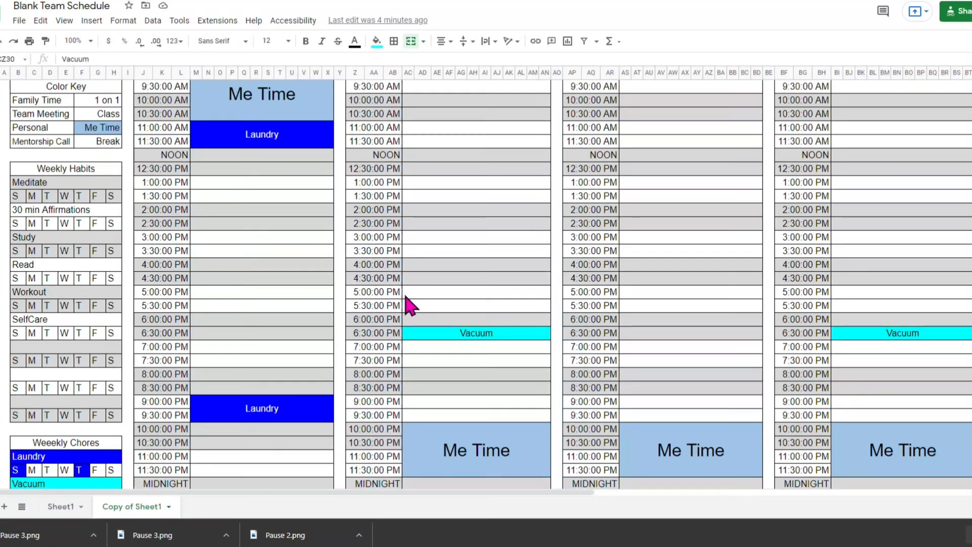
{"action": "scroll", "coordinate": [427, 260], "scroll_direction": "up", "scroll_amount": 2}
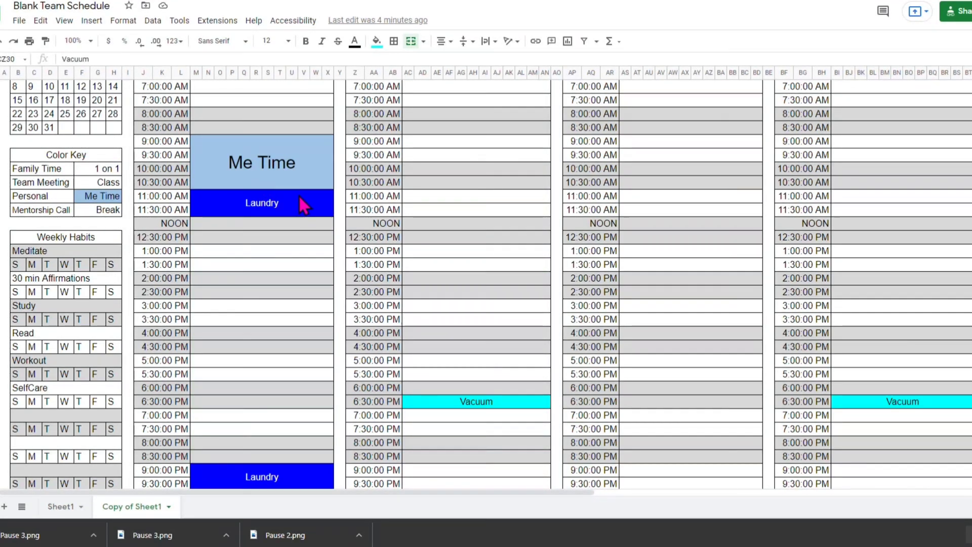
{"action": "scroll", "coordinate": [275, 208], "scroll_direction": "down", "scroll_amount": 3}
{"action": "scroll", "coordinate": [395, 289], "scroll_direction": "down", "scroll_amount": 2}
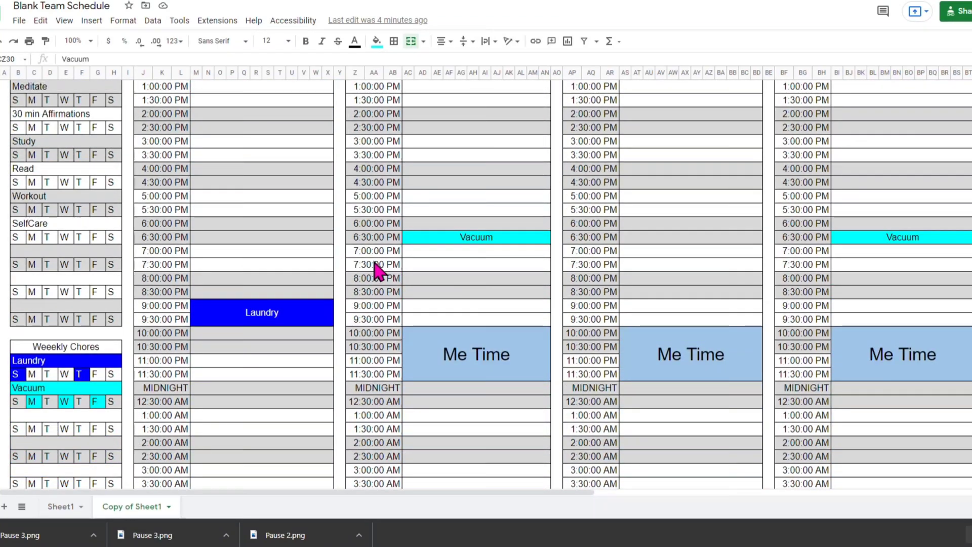
{"action": "scroll", "coordinate": [278, 254], "scroll_direction": "down", "scroll_amount": 3}
{"action": "scroll", "coordinate": [275, 251], "scroll_direction": "up", "scroll_amount": 4}
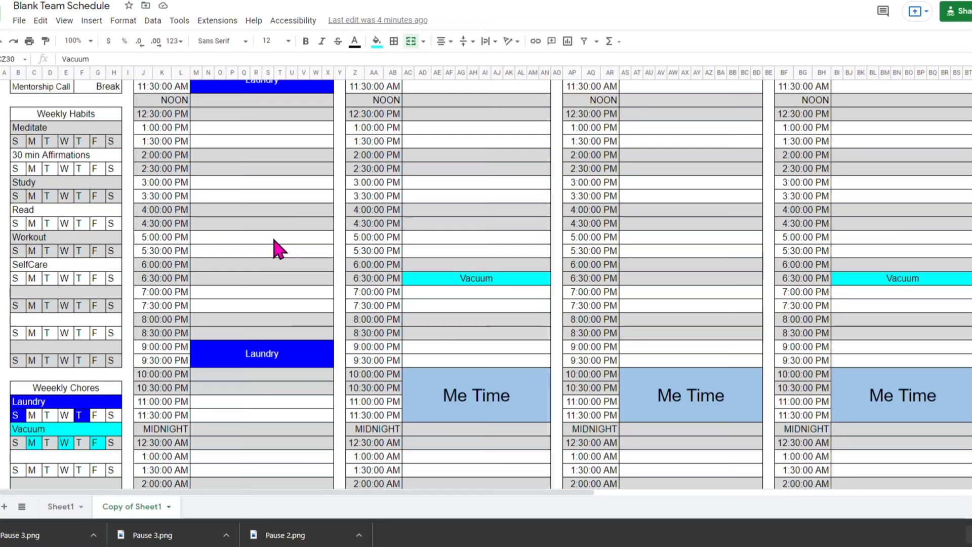
{"action": "scroll", "coordinate": [349, 243], "scroll_direction": "down", "scroll_amount": 10}
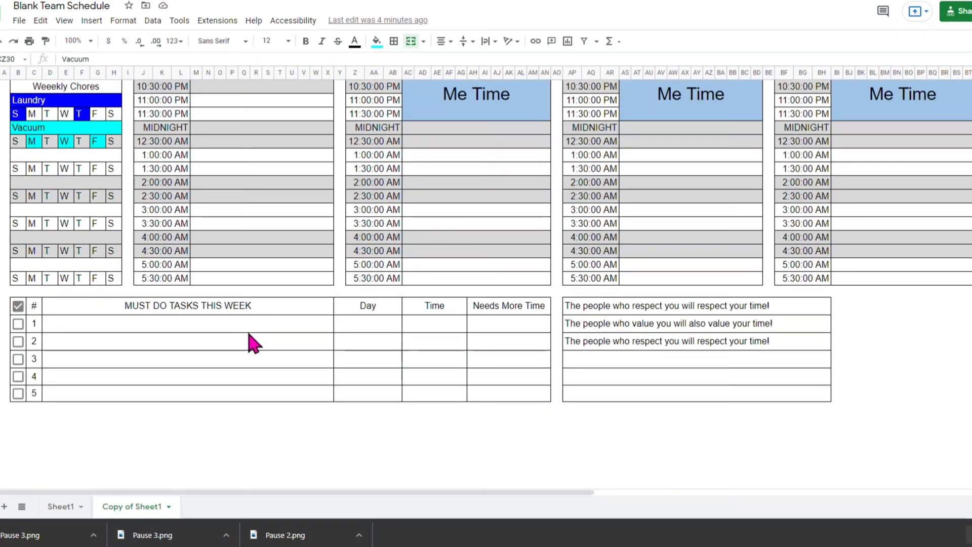
{"action": "scroll", "coordinate": [252, 344], "scroll_direction": "up", "scroll_amount": 1}
{"action": "scroll", "coordinate": [253, 349], "scroll_direction": "down", "scroll_amount": 1}
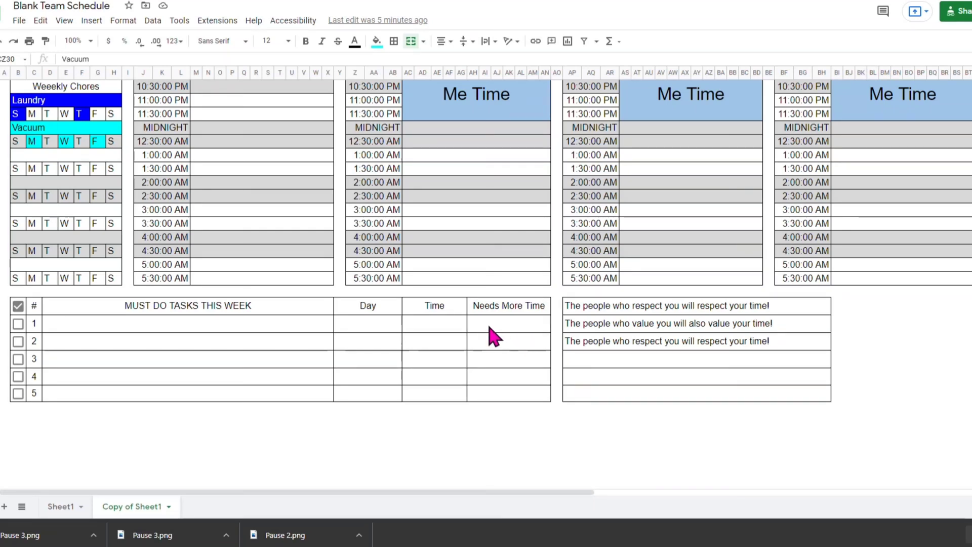
- Inspect the first task's Needs More Time cell and the reminder lines beside the must-do tasks table
{"action": "left_click", "coordinate": [513, 321]}
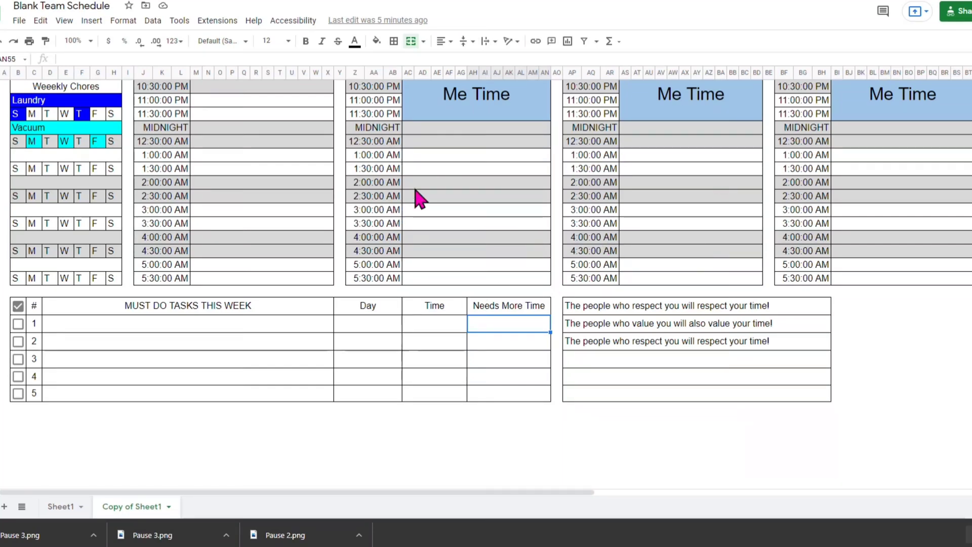
{"action": "scroll", "coordinate": [414, 195], "scroll_direction": "up", "scroll_amount": 5}
{"action": "scroll", "coordinate": [461, 205], "scroll_direction": "down", "scroll_amount": 10}
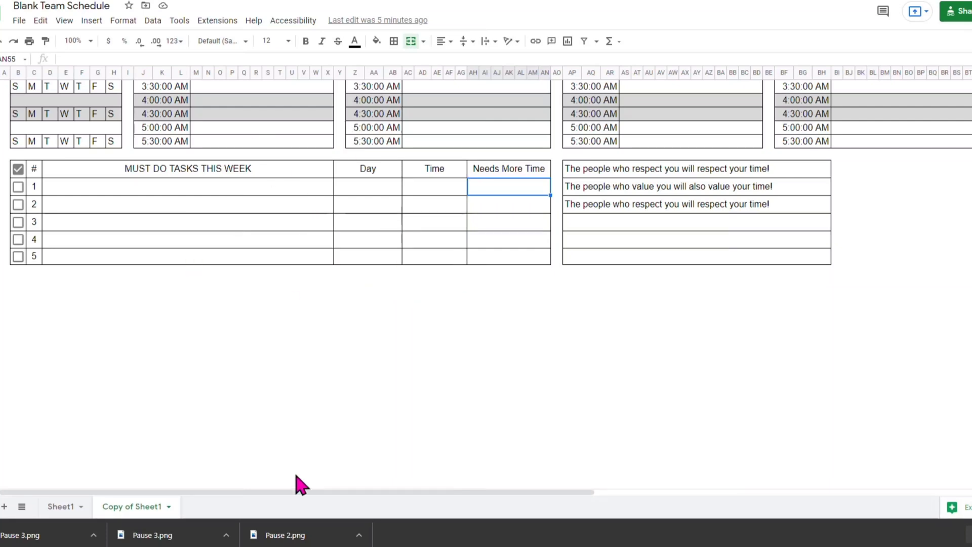
{"action": "left_click", "coordinate": [644, 220]}
{"action": "left_click", "coordinate": [646, 244]}
{"action": "left_click", "coordinate": [648, 257]}
{"action": "left_click", "coordinate": [651, 223]}
{"action": "left_click", "coordinate": [650, 193]}
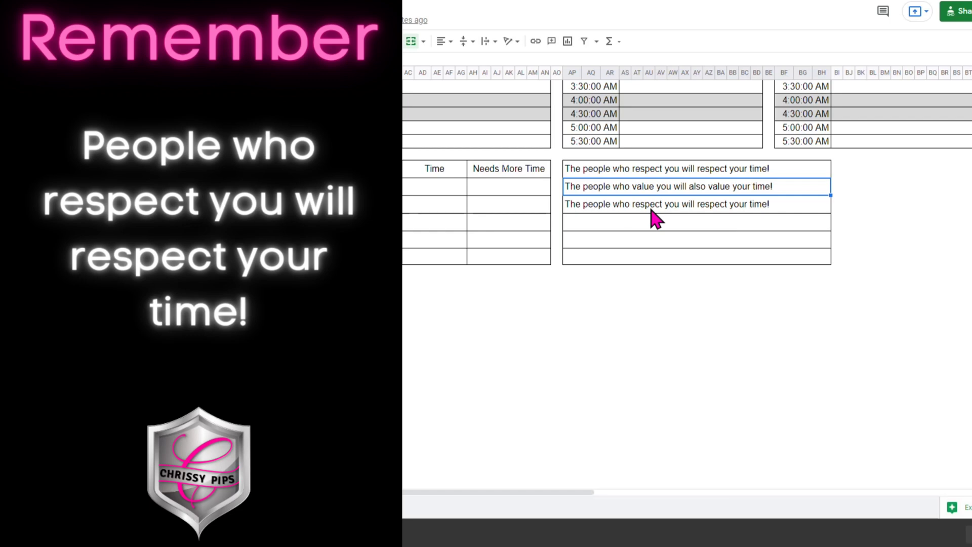
{"action": "left_click", "coordinate": [742, 206]}
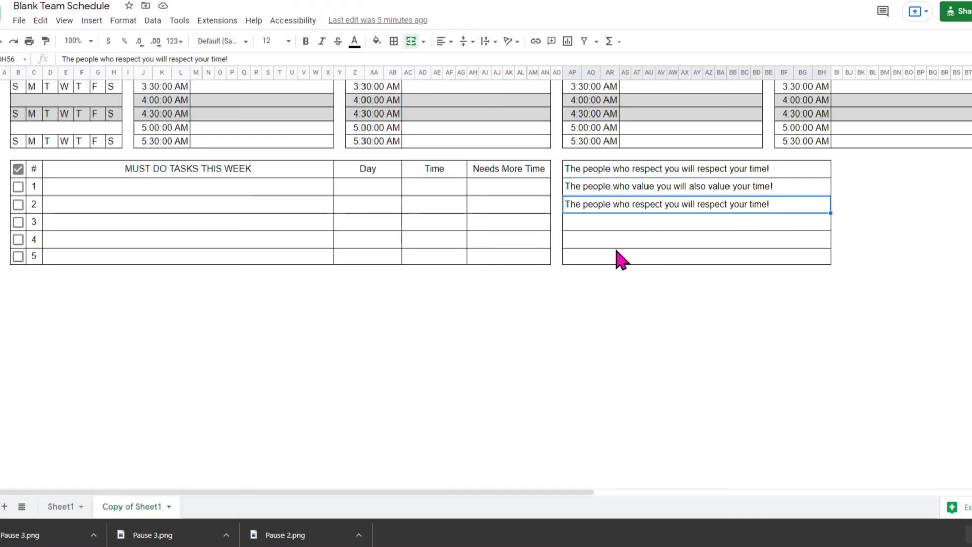
- Examine the Weekly Habits tracker, checking the day cells under Meditate through Saturday
{"action": "scroll", "coordinate": [628, 255], "scroll_direction": "up", "scroll_amount": 3}
{"action": "scroll", "coordinate": [648, 253], "scroll_direction": "up", "scroll_amount": 2}
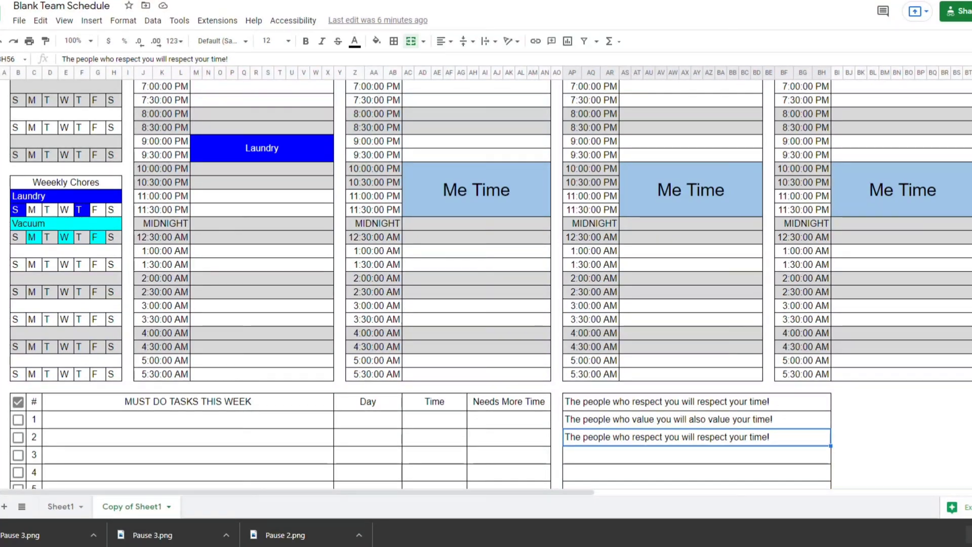
{"action": "scroll", "coordinate": [486, 284], "scroll_direction": "up", "scroll_amount": 5}
{"action": "scroll", "coordinate": [96, 209], "scroll_direction": "up", "scroll_amount": 2}
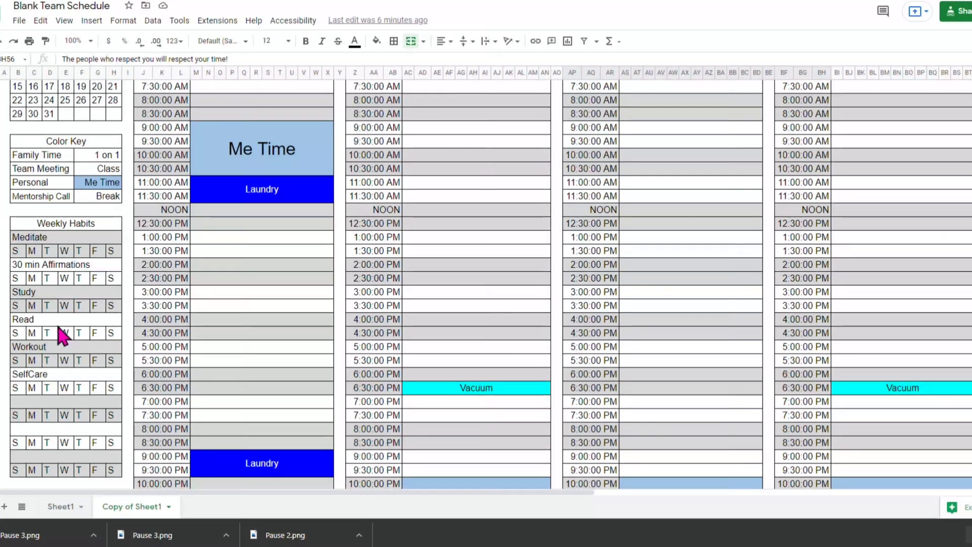
{"action": "scroll", "coordinate": [61, 334], "scroll_direction": "down", "scroll_amount": 1}
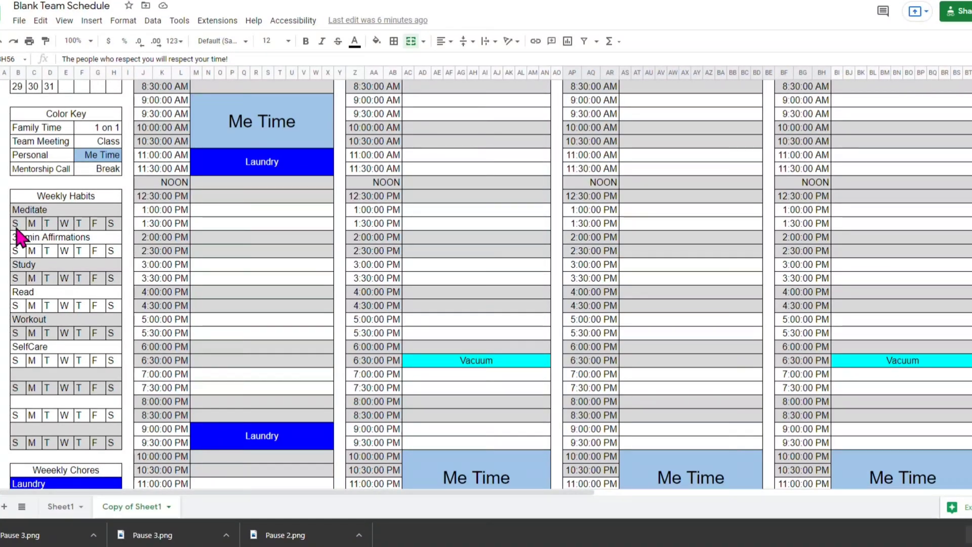
{"action": "left_click", "coordinate": [63, 225]}
{"action": "left_click", "coordinate": [97, 225]}
{"action": "left_click", "coordinate": [112, 226]}
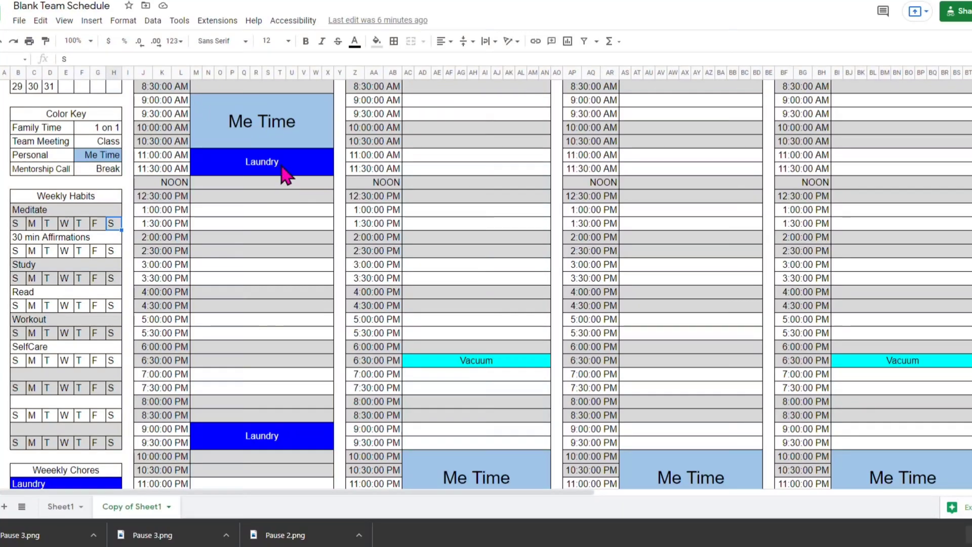
- Unmerge Sunday's 11:00 AM Laundry block and re-merge only its columns M to T over both half-hour rows
{"action": "left_click", "coordinate": [208, 168]}
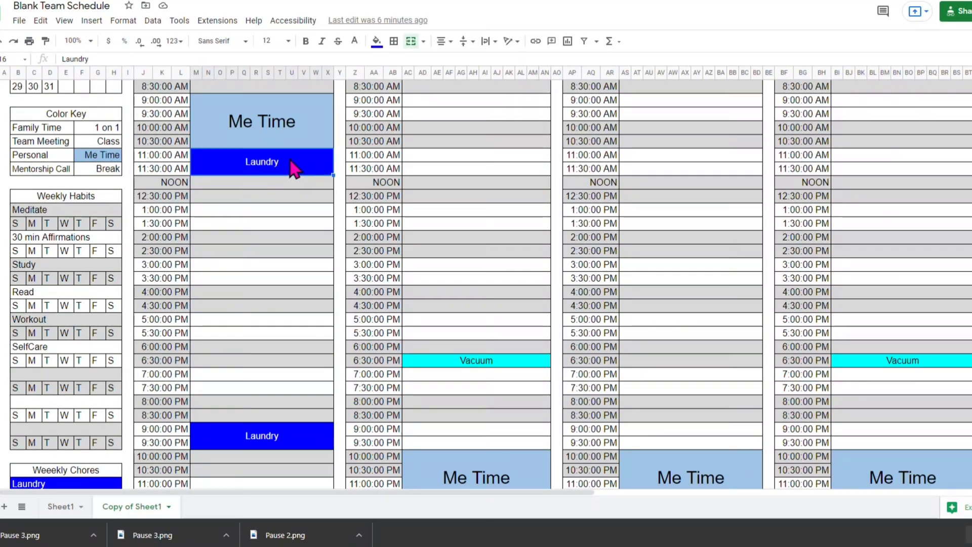
{"action": "left_click", "coordinate": [412, 41]}
{"action": "left_click_drag", "start_coordinate": [279, 223], "coordinate": [197, 181]}
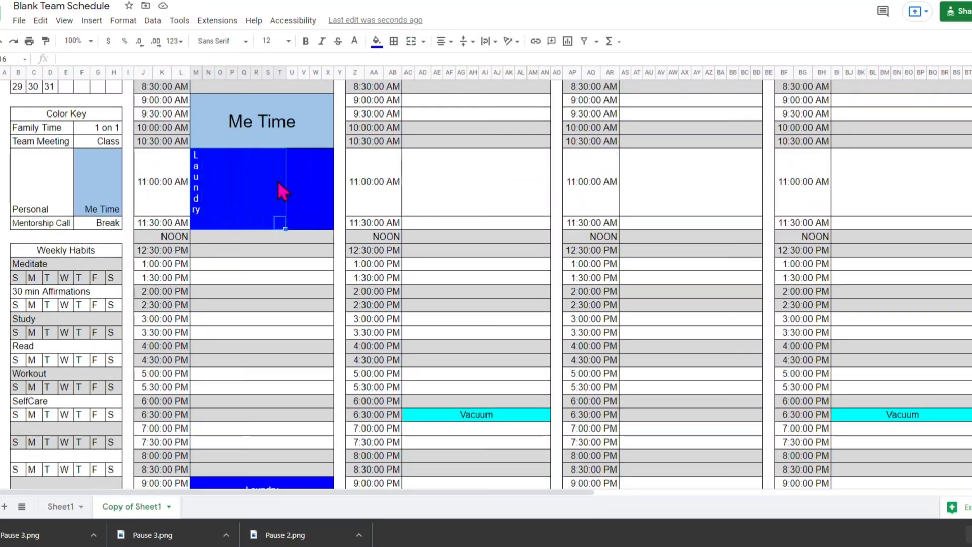
{"action": "left_click", "coordinate": [413, 45]}
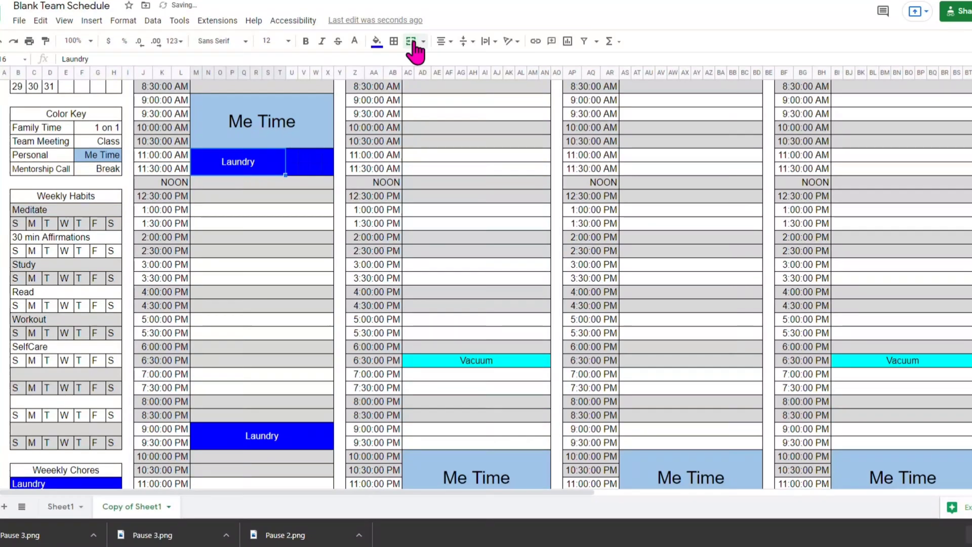
- Merge the remaining columns U to X beside Sunday's 11:00 AM Laundry block into one cell and fill it yellow
{"action": "left_click", "coordinate": [303, 157]}
{"action": "left_click_drag", "start_coordinate": [293, 156], "coordinate": [332, 169]}
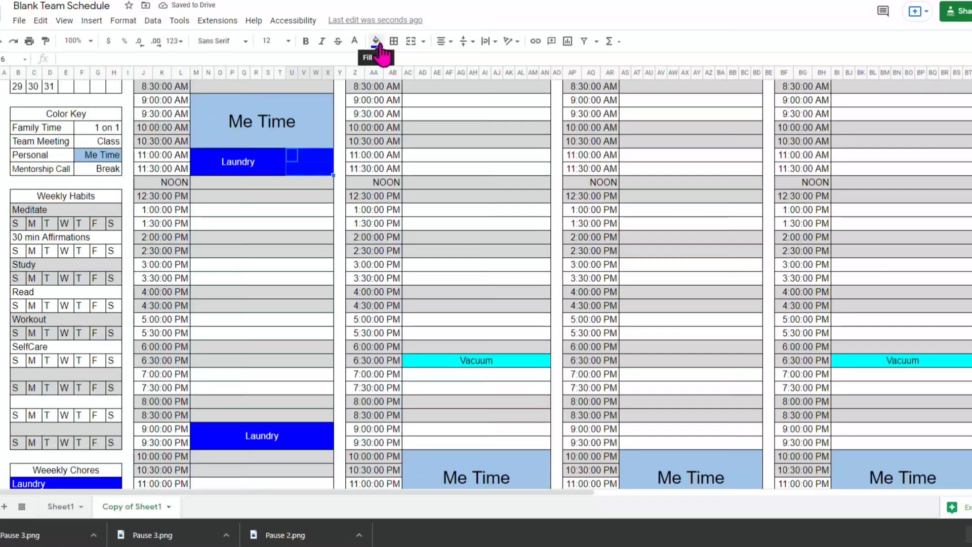
{"action": "left_click", "coordinate": [411, 45]}
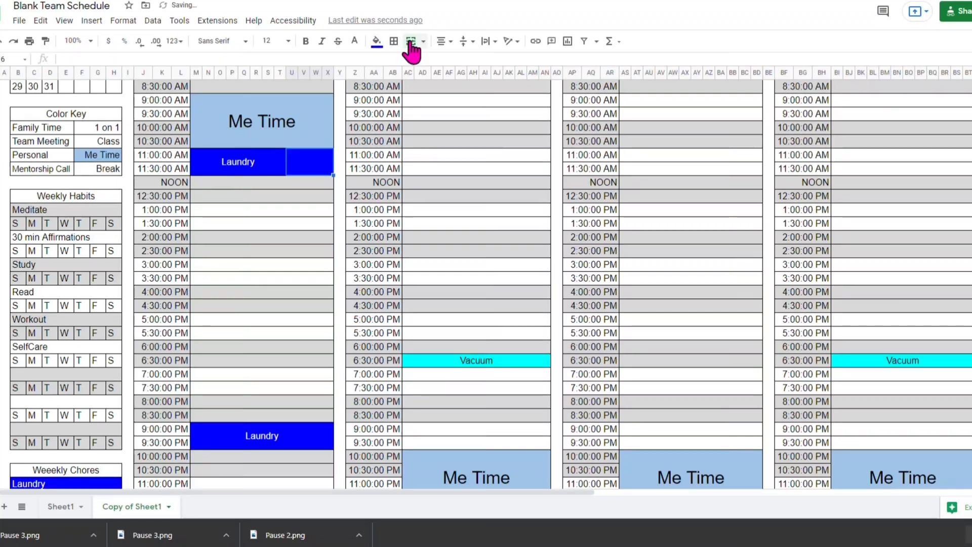
{"action": "left_click", "coordinate": [376, 43]}
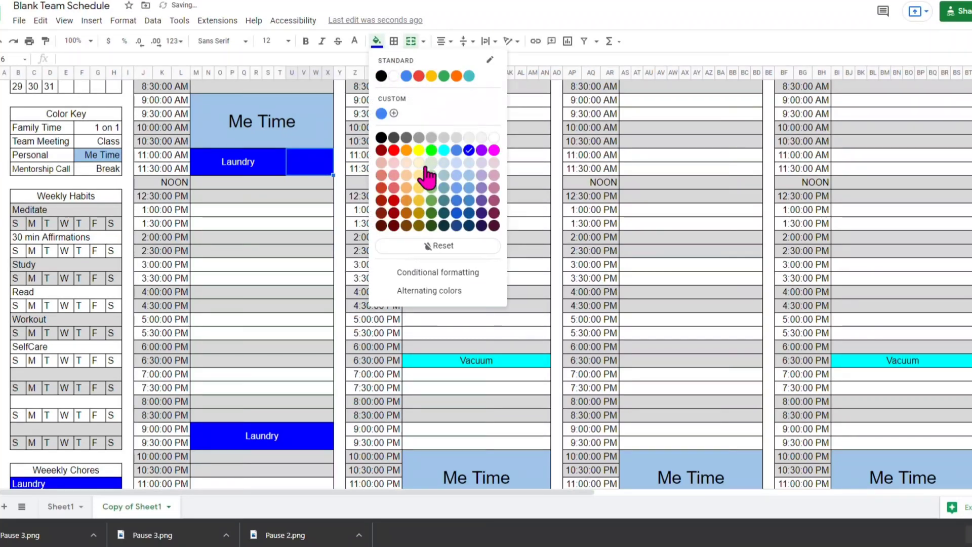
{"action": "left_click", "coordinate": [419, 151]}
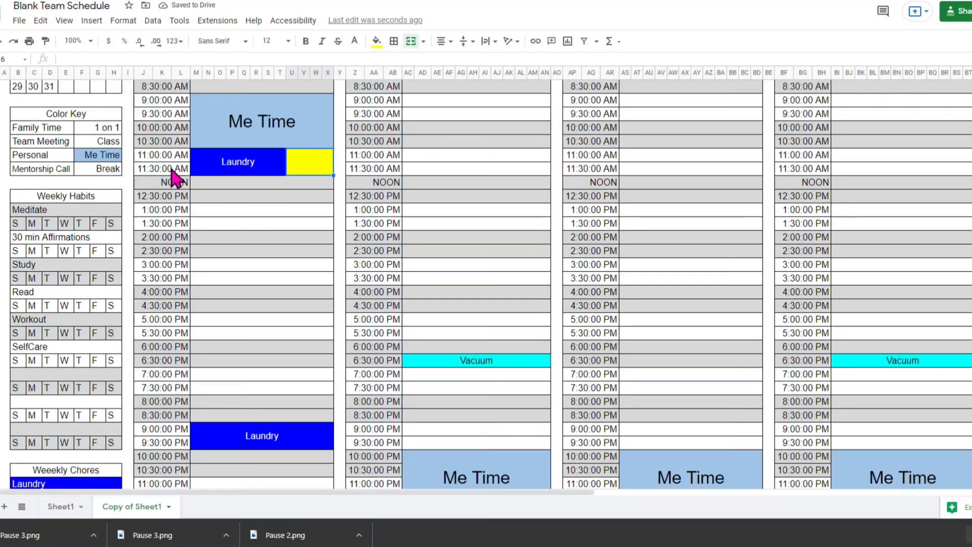
- Fill the Meditate habit's Sunday cell and its heading cell with yellow
{"action": "left_click", "coordinate": [17, 224]}
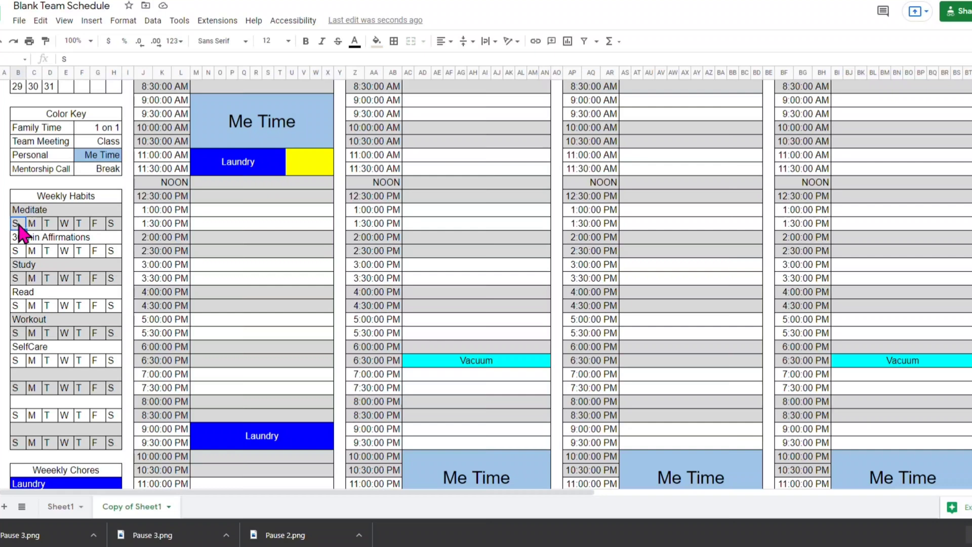
{"action": "left_click", "coordinate": [376, 43]}
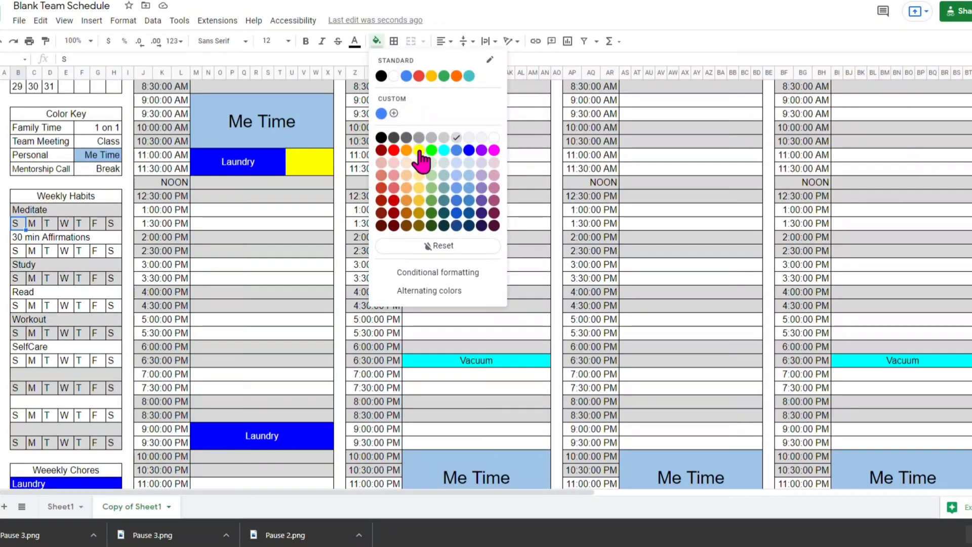
{"action": "left_click", "coordinate": [411, 148]}
{"action": "left_click", "coordinate": [48, 209]}
{"action": "left_click", "coordinate": [377, 41]}
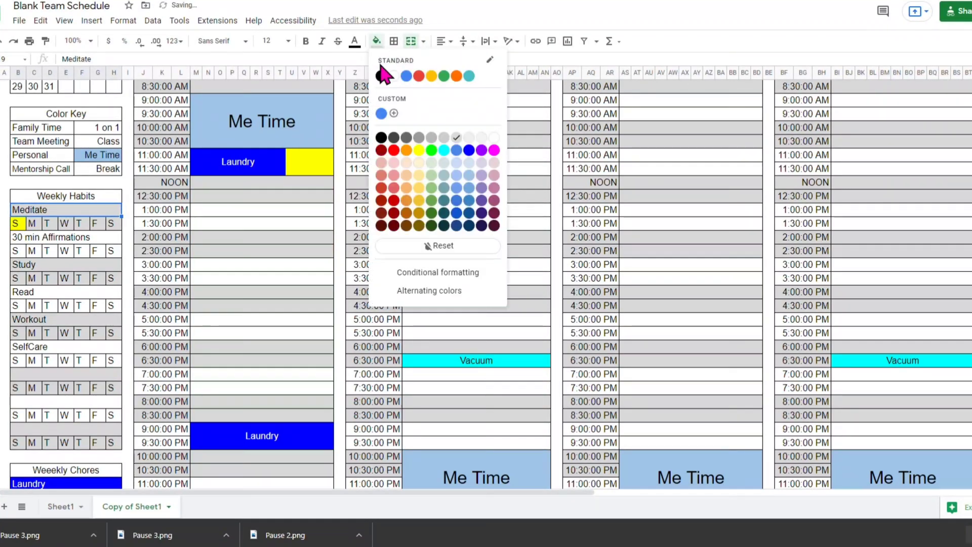
{"action": "left_click", "coordinate": [419, 150]}
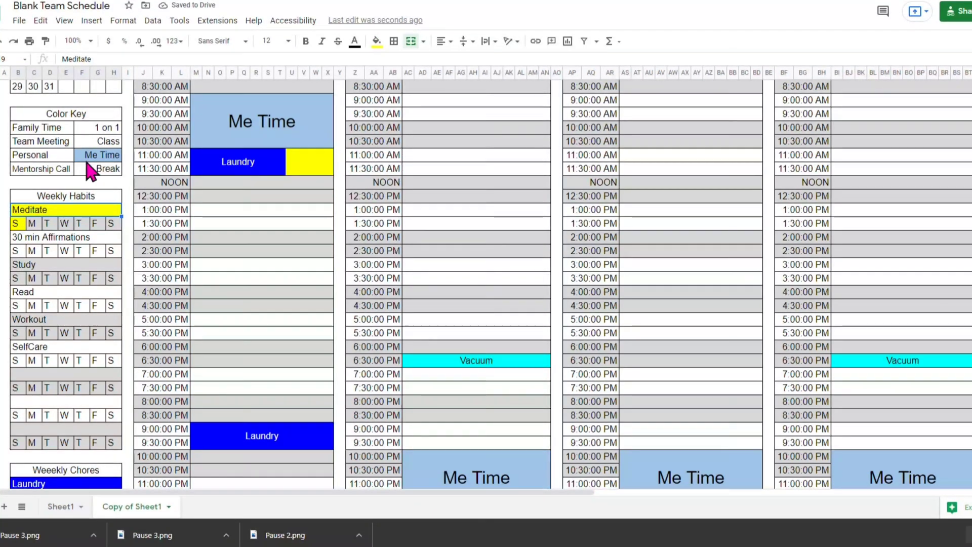
- Label Sunday's yellow 11:00 AM cell "Meditate" in black text and align it vertically to the middle
{"action": "left_click", "coordinate": [307, 161]}
{"action": "type", "text": "Meditate"}
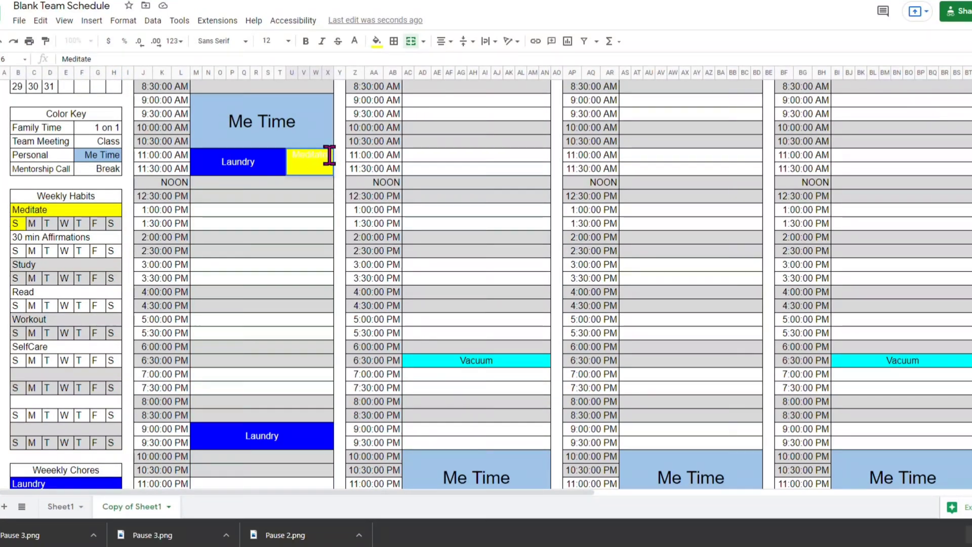
{"action": "left_click_drag", "start_coordinate": [329, 154], "coordinate": [290, 153]}
{"action": "left_click", "coordinate": [376, 41]}
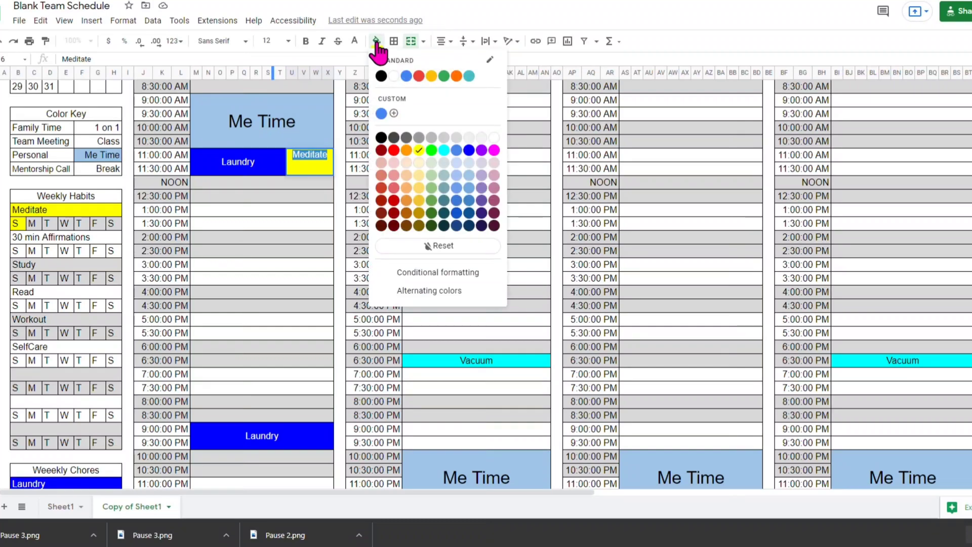
{"action": "left_click", "coordinate": [354, 40]}
{"action": "left_click", "coordinate": [359, 77]}
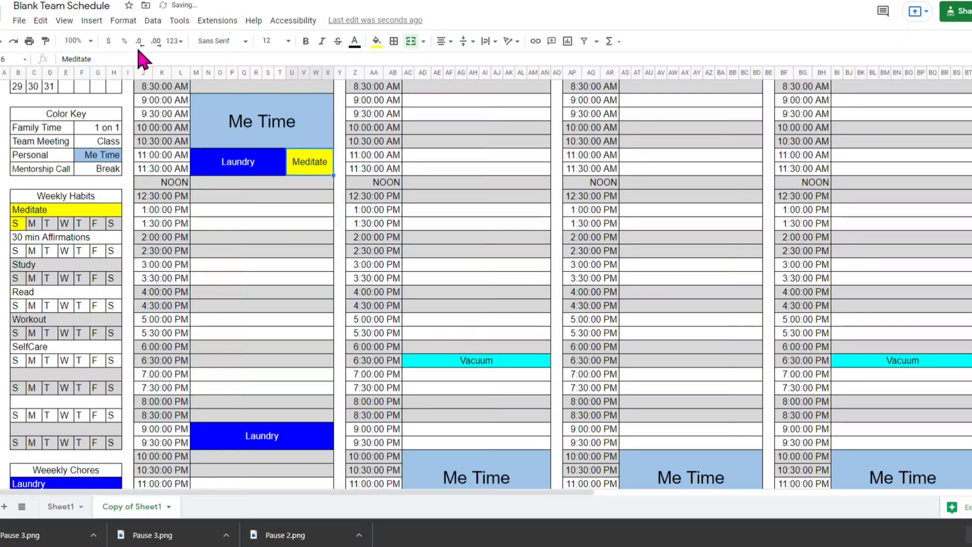
{"action": "left_click", "coordinate": [127, 21]}
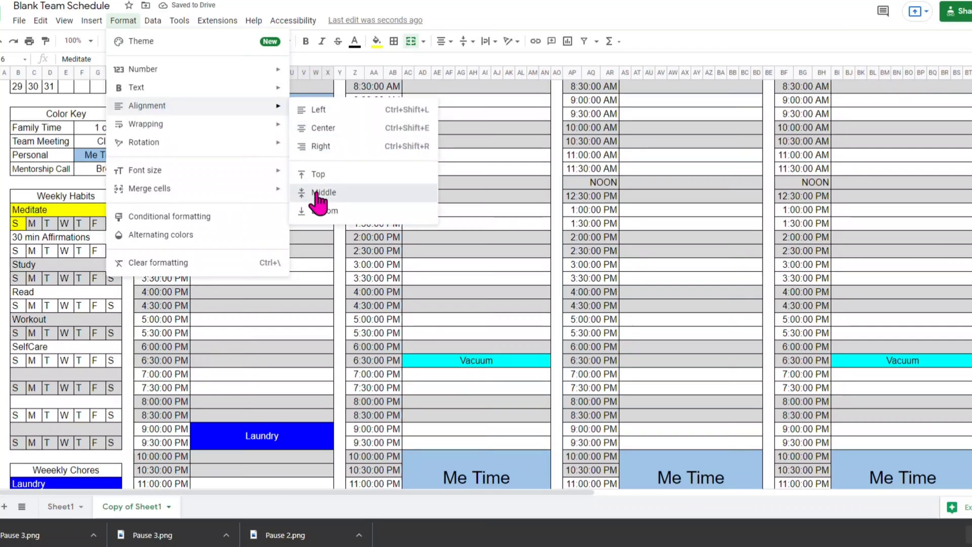
{"action": "left_click", "coordinate": [322, 192]}
{"action": "left_click", "coordinate": [308, 248]}
- Examine Sunday's side-by-side 11:00 AM Laundry and Meditate blocks, followed by the Weekly Habits tracker
{"action": "scroll", "coordinate": [276, 213], "scroll_direction": "up", "scroll_amount": 2}
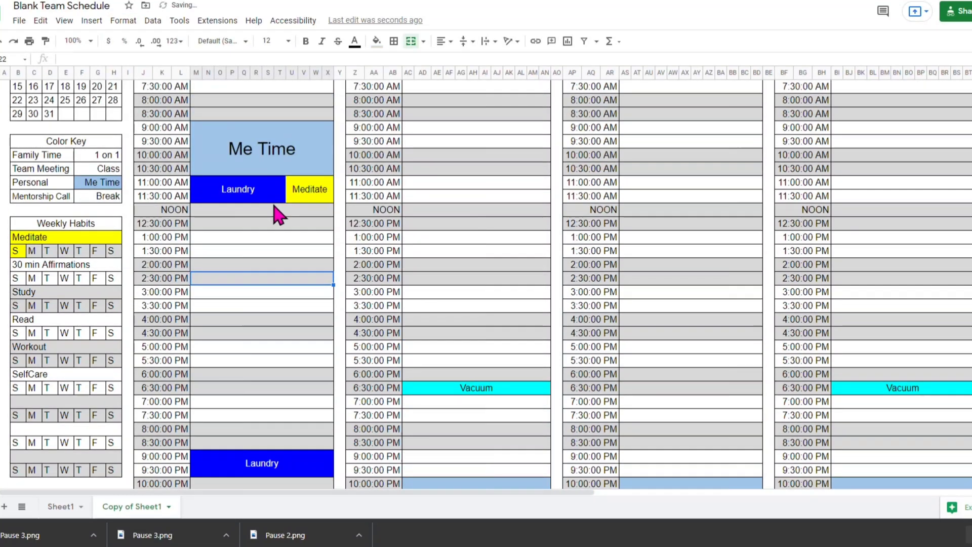
{"action": "scroll", "coordinate": [275, 216], "scroll_direction": "up", "scroll_amount": 1}
{"action": "left_click", "coordinate": [272, 260]}
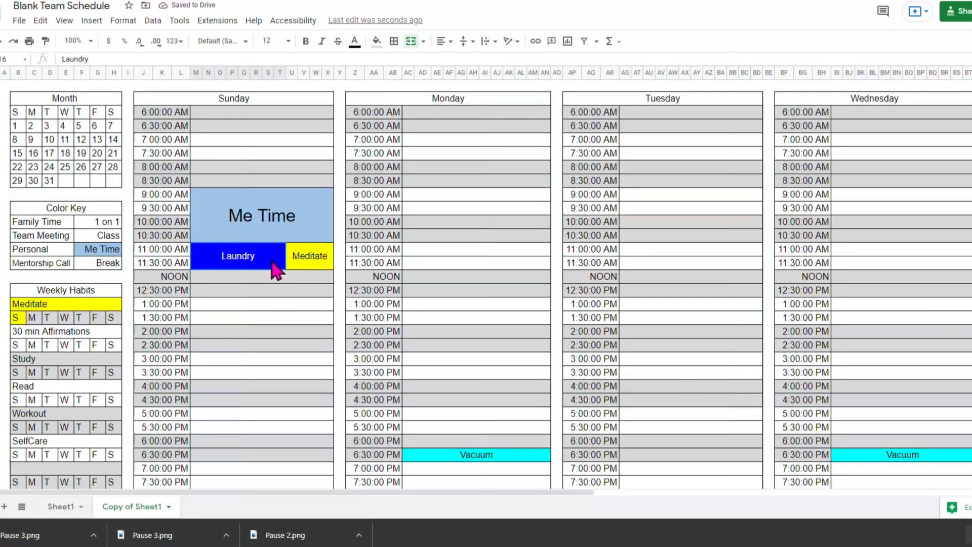
{"action": "left_click", "coordinate": [305, 256]}
{"action": "left_click", "coordinate": [263, 259]}
{"action": "left_click", "coordinate": [298, 255]}
{"action": "left_click", "coordinate": [276, 259]}
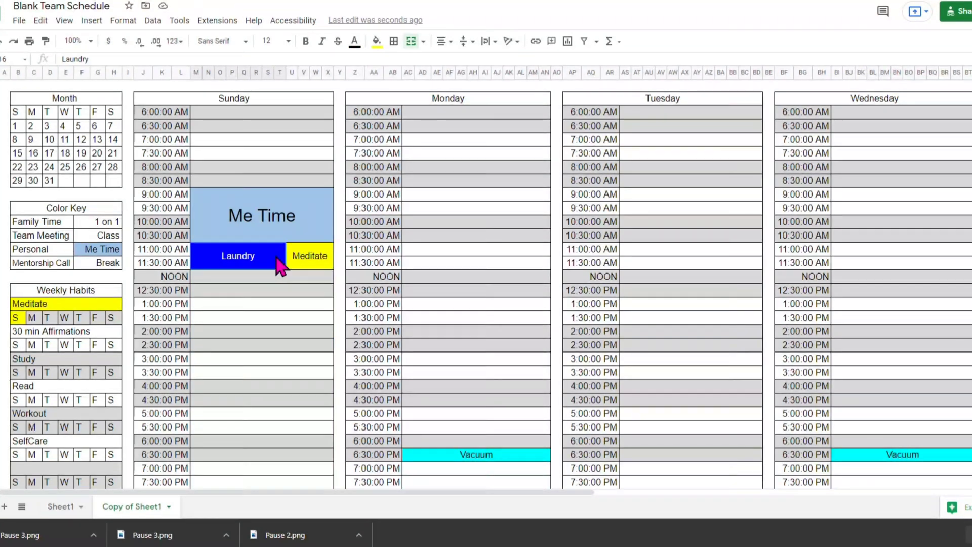
{"action": "left_click", "coordinate": [300, 255]}
{"action": "left_click", "coordinate": [261, 254]}
{"action": "left_click", "coordinate": [313, 259]}
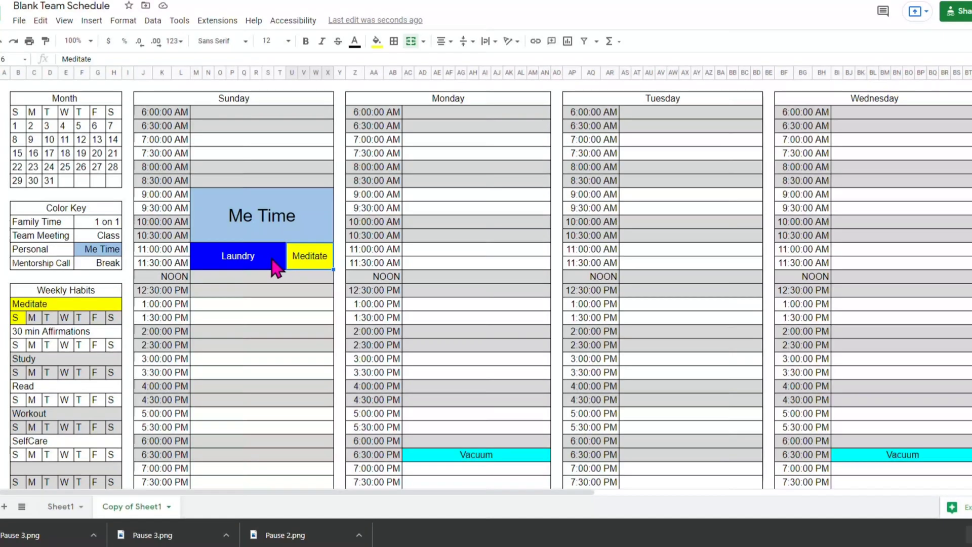
{"action": "scroll", "coordinate": [250, 269], "scroll_direction": "down", "scroll_amount": 2}
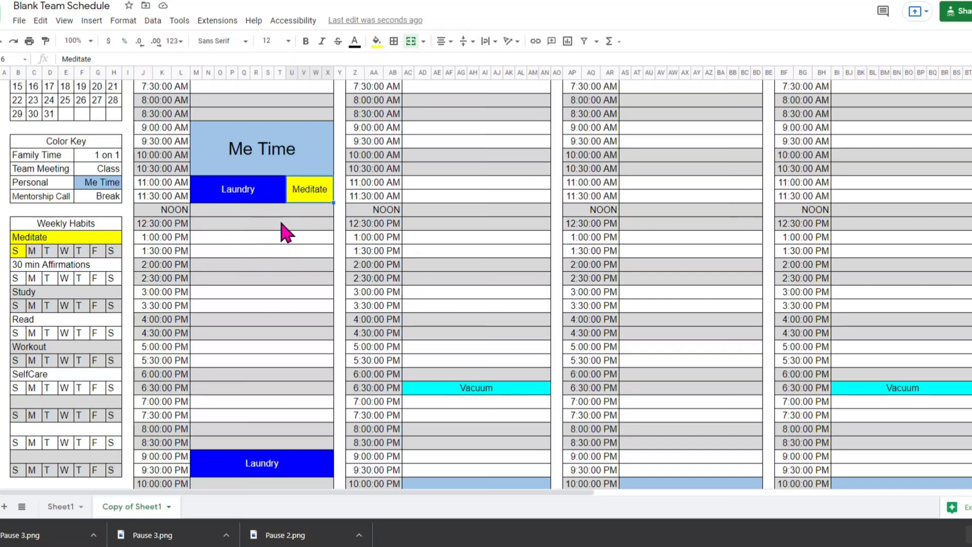
{"action": "scroll", "coordinate": [84, 248], "scroll_direction": "down", "scroll_amount": 1}
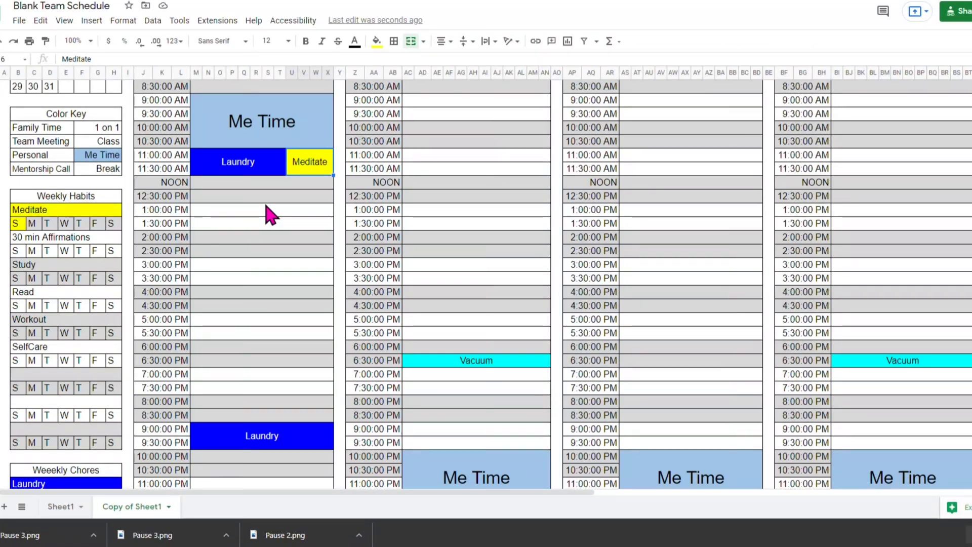
{"action": "scroll", "coordinate": [83, 253], "scroll_direction": "down", "scroll_amount": 1}
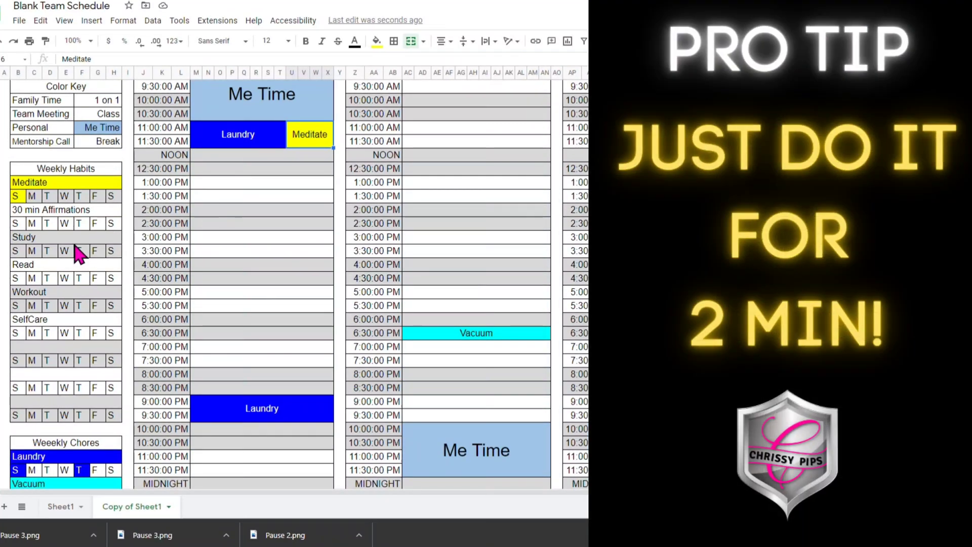
- Fill the Workout heading in the Weekly Habits tracker with green and copy that heading
{"action": "left_click", "coordinate": [53, 293]}
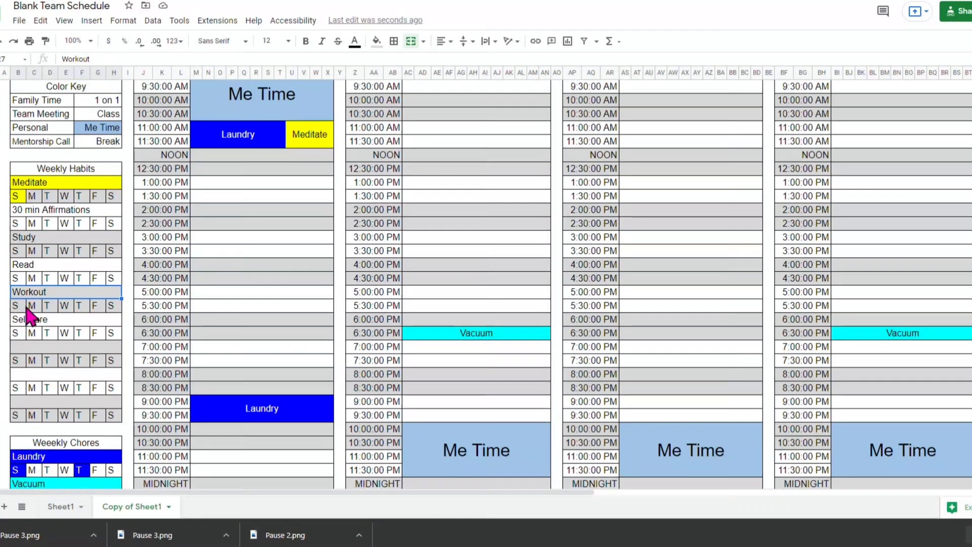
{"action": "left_click", "coordinate": [376, 41]}
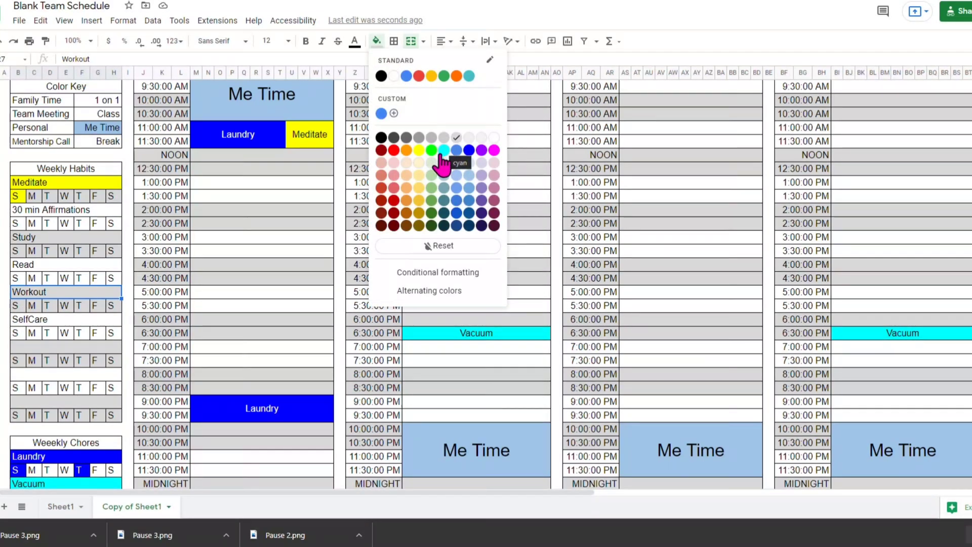
{"action": "left_click", "coordinate": [394, 151]}
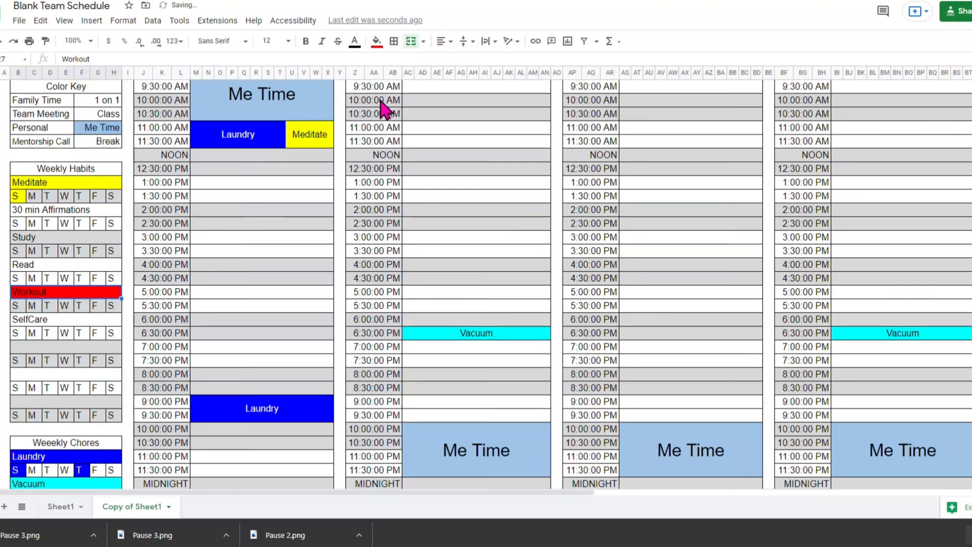
{"action": "left_click", "coordinate": [375, 44]}
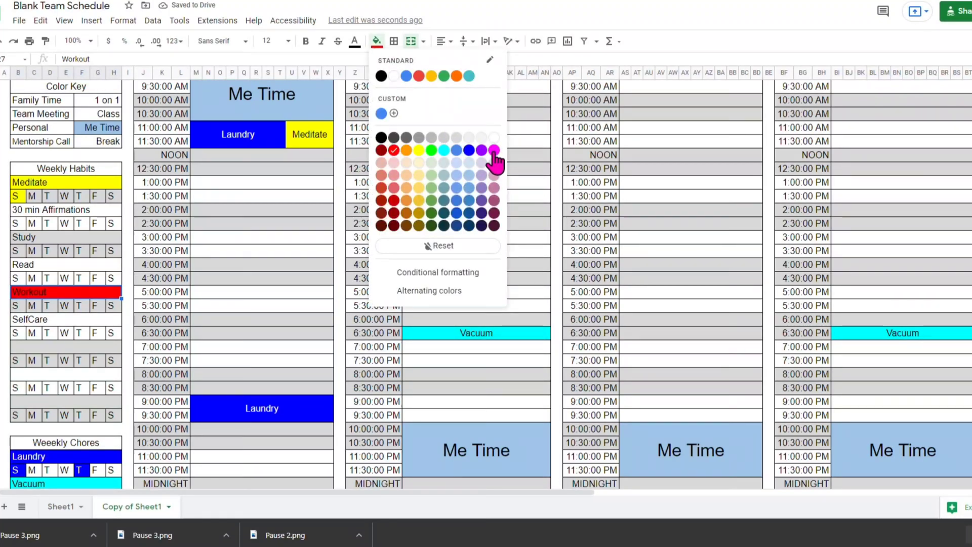
{"action": "left_click", "coordinate": [431, 151]}
{"action": "left_click", "coordinate": [19, 307]}
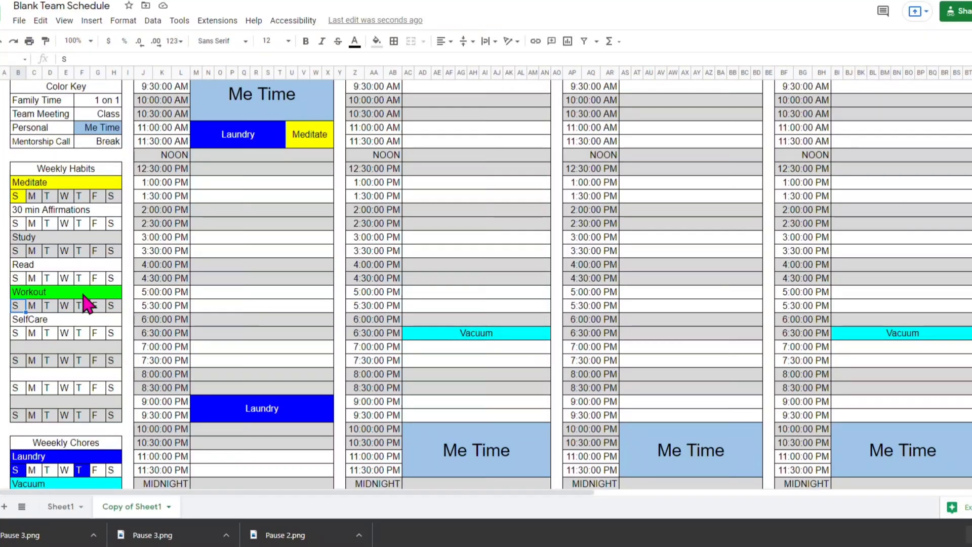
{"action": "left_click", "coordinate": [62, 293]}
{"action": "key", "text": "ctrl+c"}
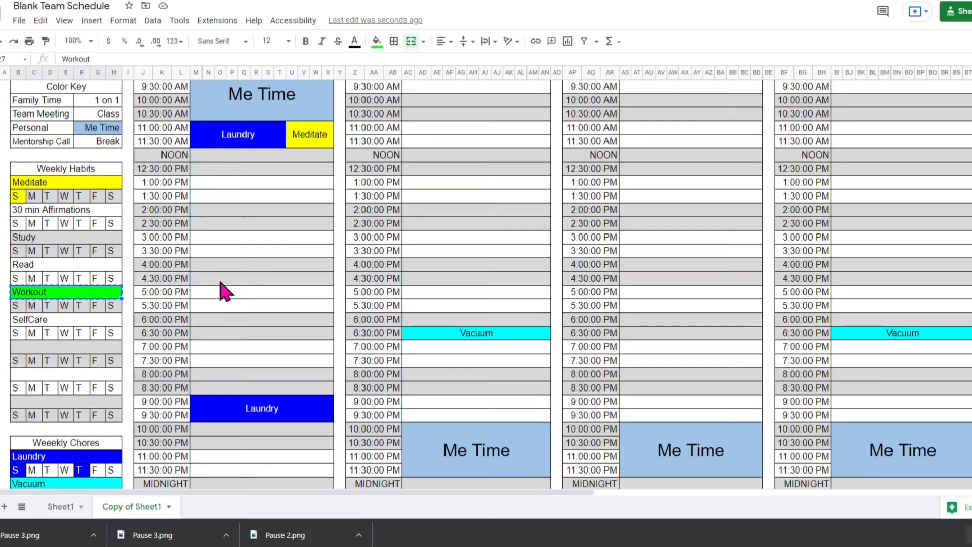
- Split Sunday's 11:00 AM Laundry block into two merged cells, columns M to R with the label and columns S to T empty
{"action": "scroll", "coordinate": [280, 203], "scroll_direction": "up", "scroll_amount": 3}
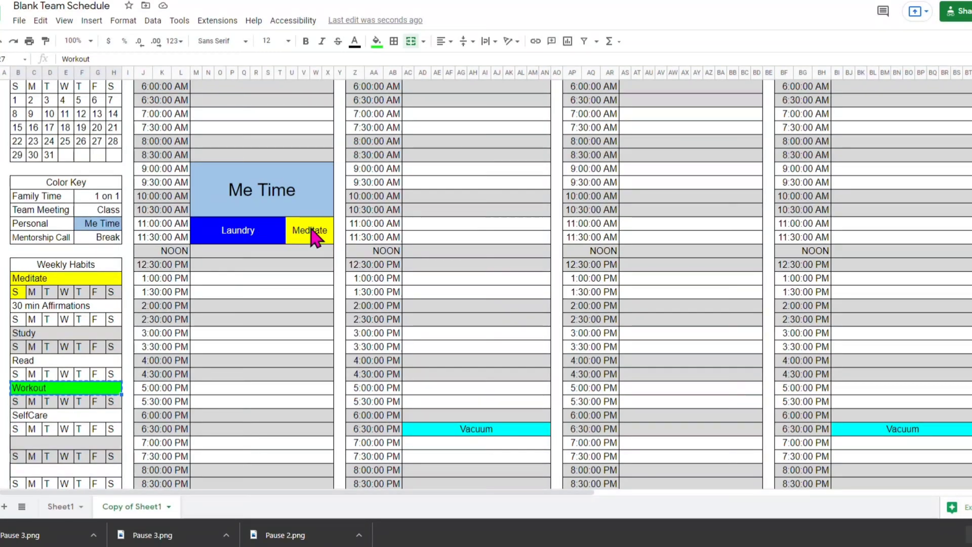
{"action": "left_click", "coordinate": [273, 239]}
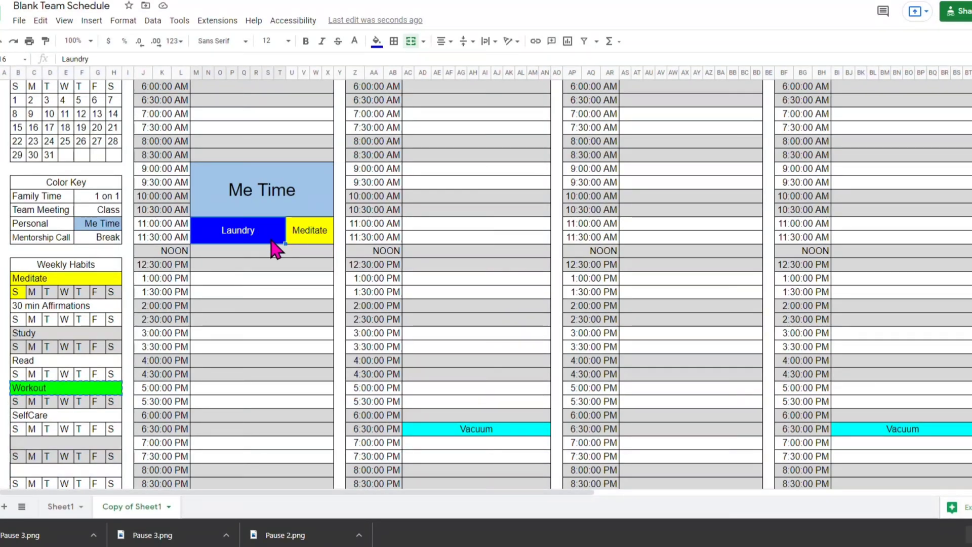
{"action": "left_click", "coordinate": [411, 44]}
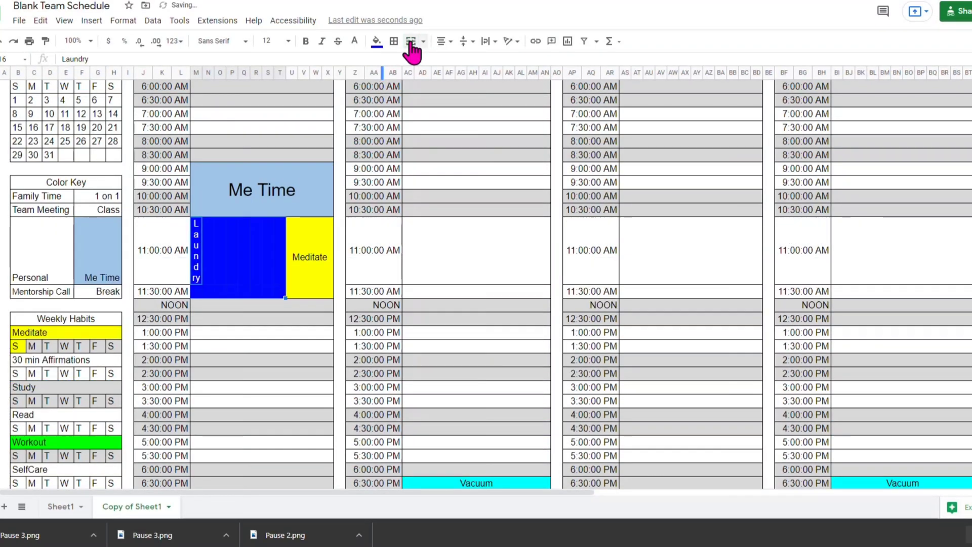
{"action": "left_click", "coordinate": [266, 253]}
{"action": "left_click_drag", "start_coordinate": [281, 260], "coordinate": [282, 299]}
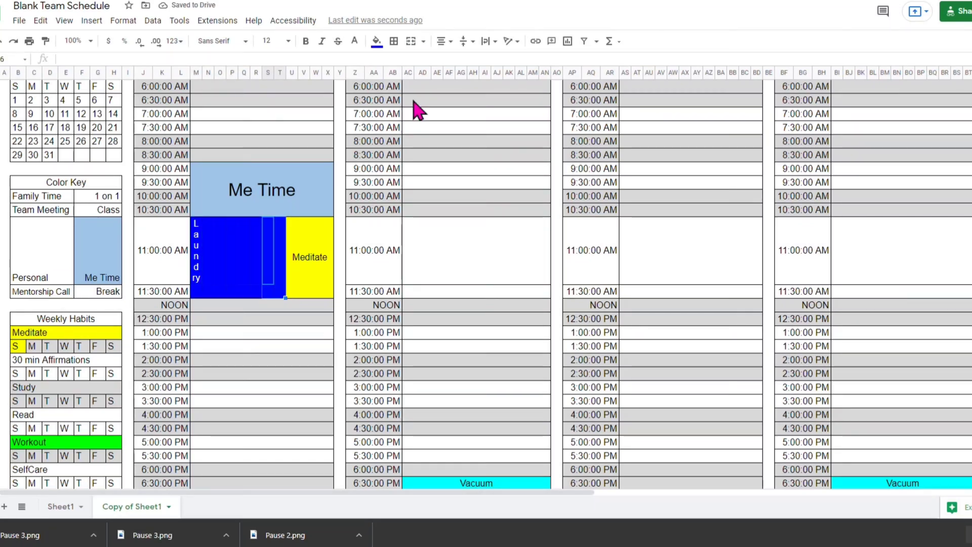
{"action": "left_click", "coordinate": [413, 44]}
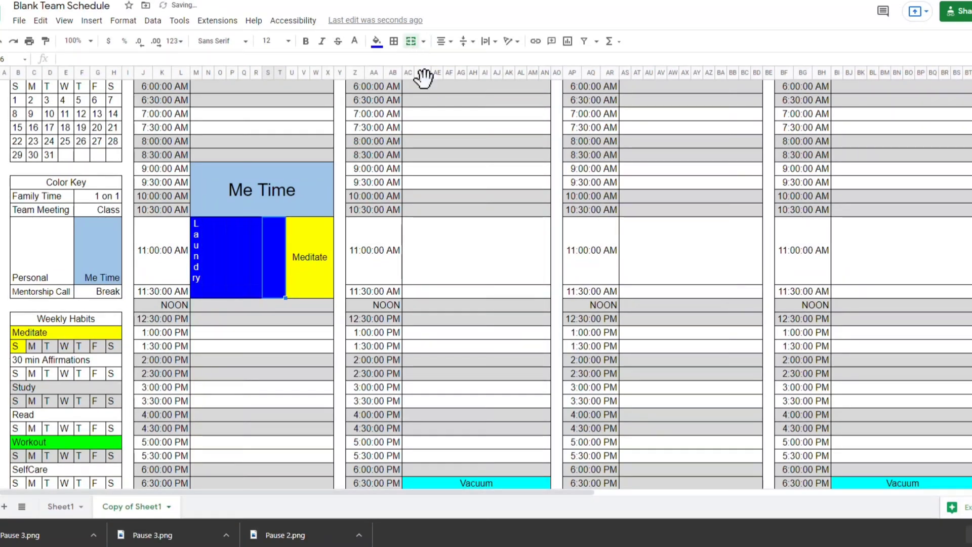
{"action": "left_click", "coordinate": [233, 249]}
{"action": "left_click_drag", "start_coordinate": [205, 251], "coordinate": [259, 298]}
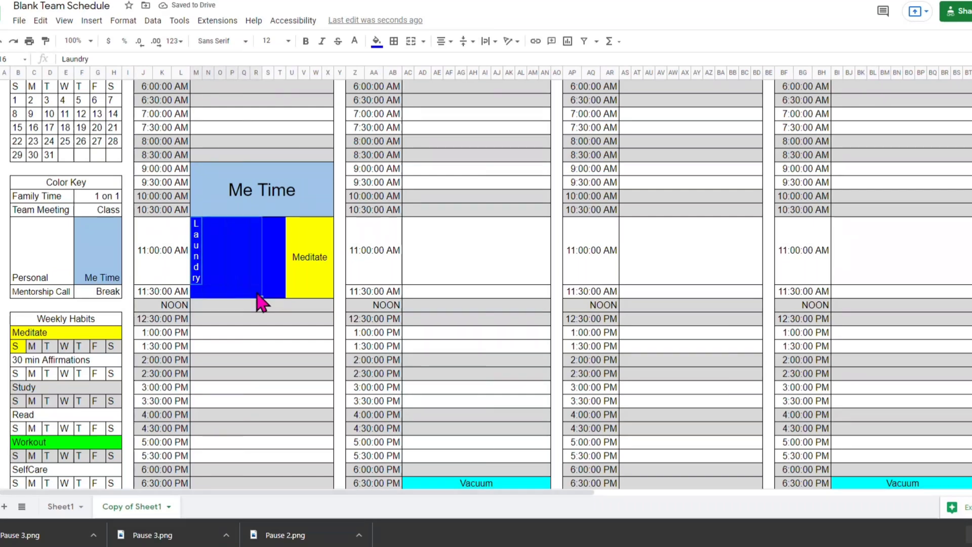
{"action": "left_click", "coordinate": [413, 45]}
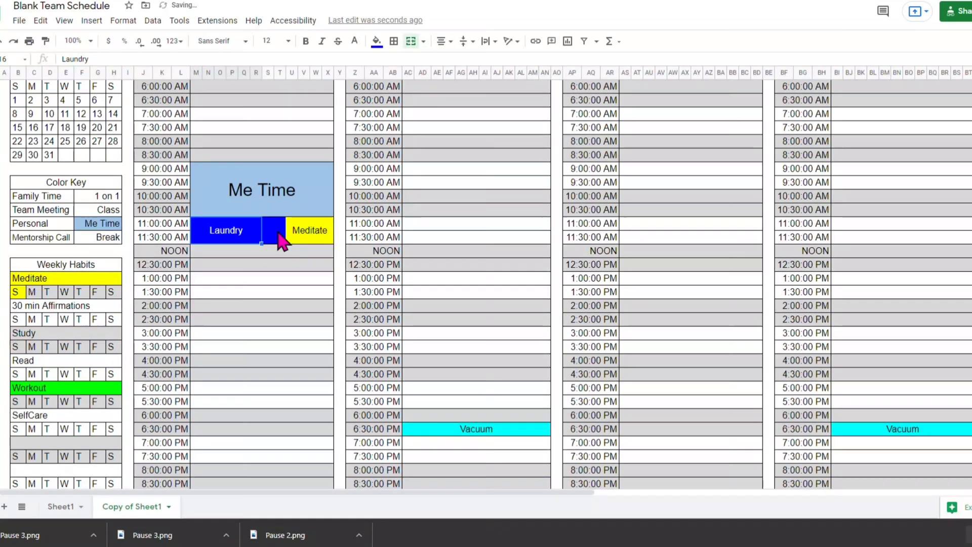
- Fill the empty cell between Sunday's Laundry and Meditate blocks and the Workout habit's Sunday cell with green
{"action": "left_click", "coordinate": [376, 41]}
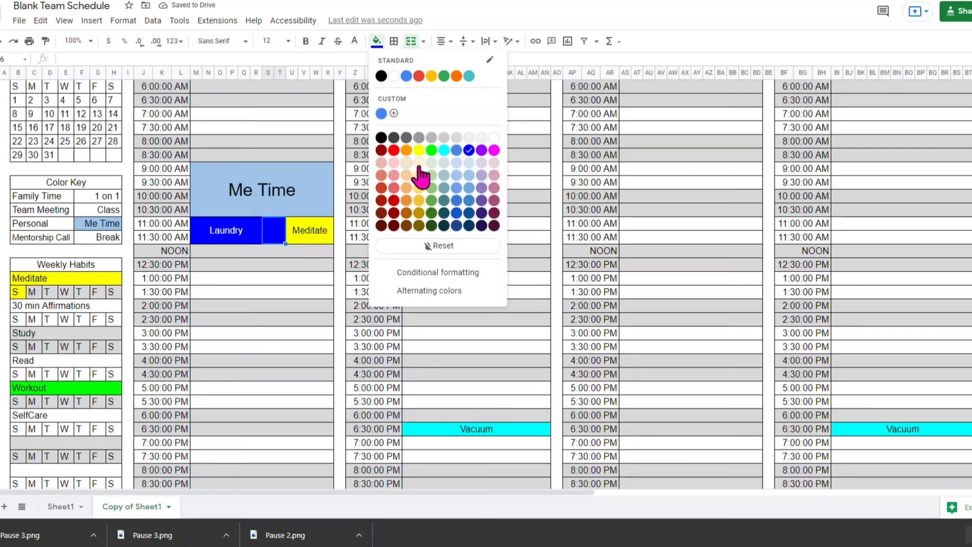
{"action": "left_click", "coordinate": [432, 152]}
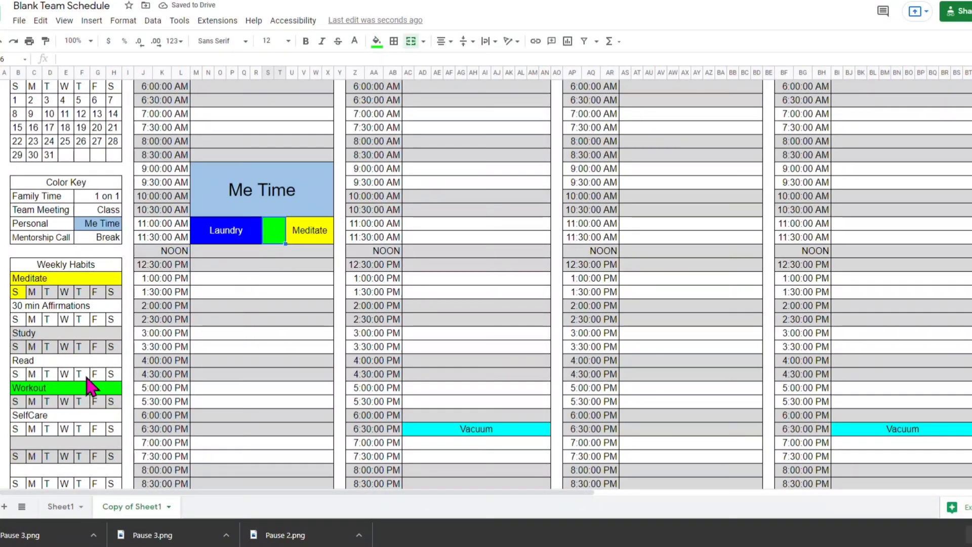
{"action": "left_click", "coordinate": [16, 401]}
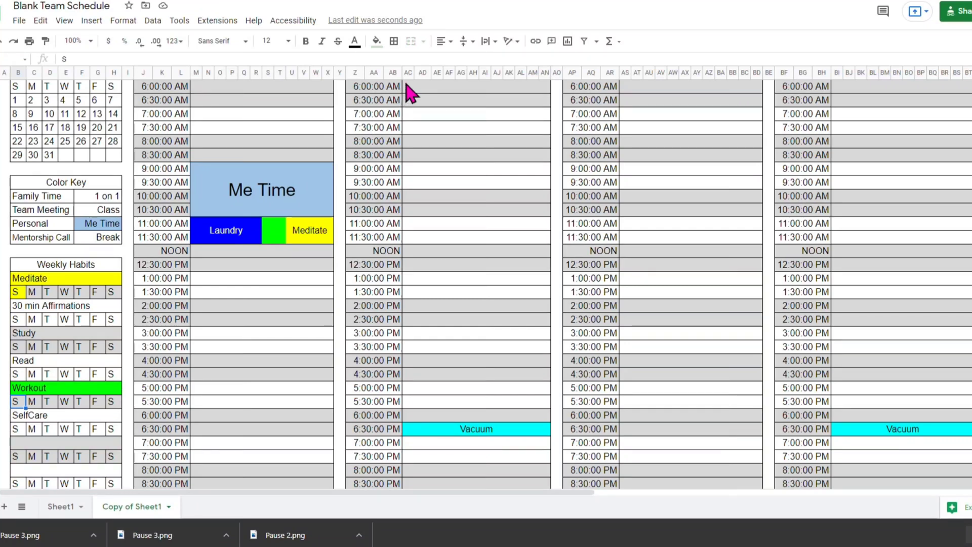
{"action": "left_click", "coordinate": [377, 41]}
{"action": "left_click", "coordinate": [431, 151]}
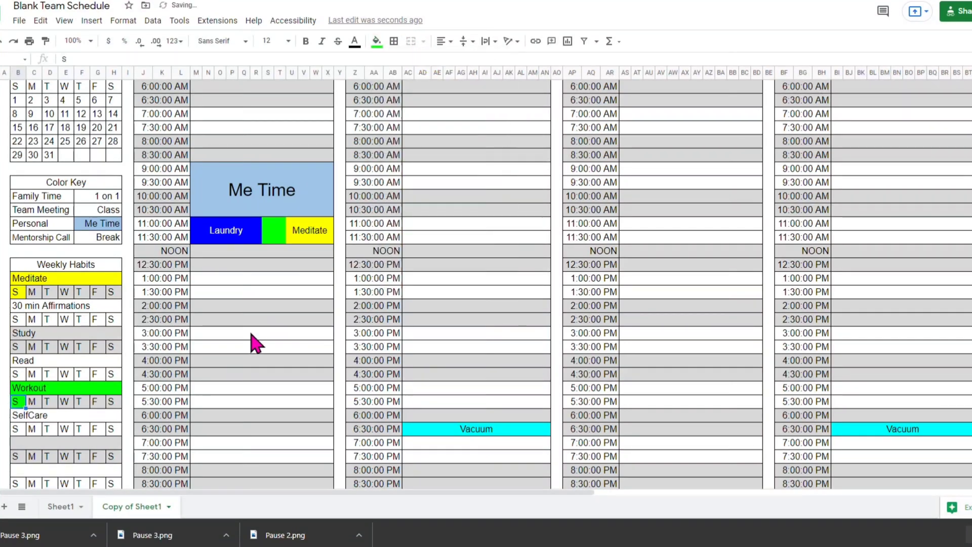
- Copy the green Workout heading into Monday's 6:00 PM slot, directly above the Vacuum block
{"action": "left_click", "coordinate": [251, 334]}
{"action": "scroll", "coordinate": [239, 324], "scroll_direction": "down", "scroll_amount": 3}
{"action": "left_click", "coordinate": [63, 296]}
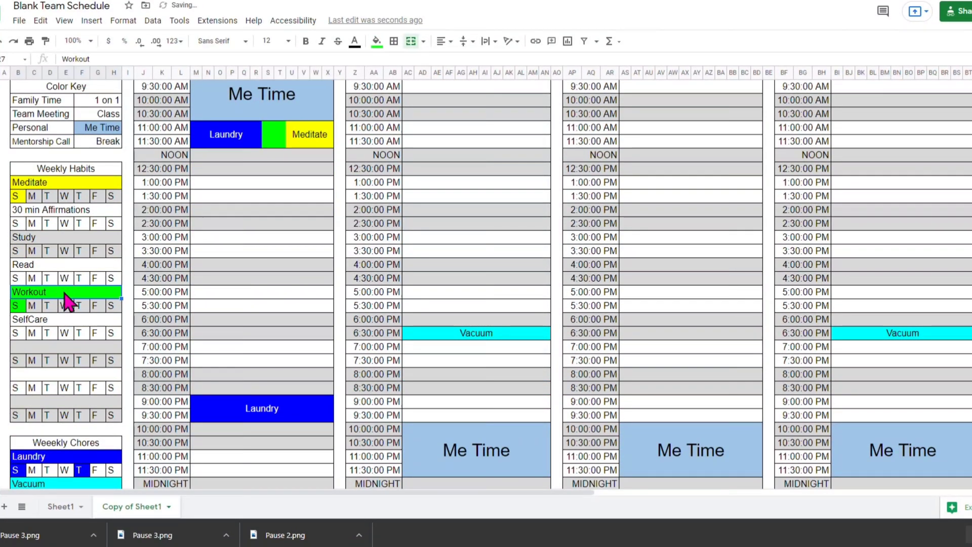
{"action": "key", "text": "ctrl+c"}
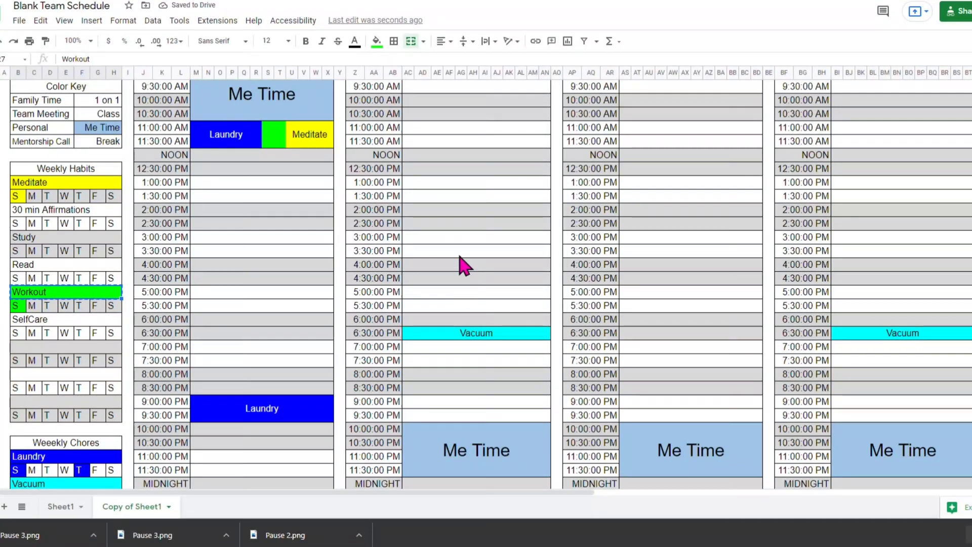
{"action": "left_click", "coordinate": [452, 322]}
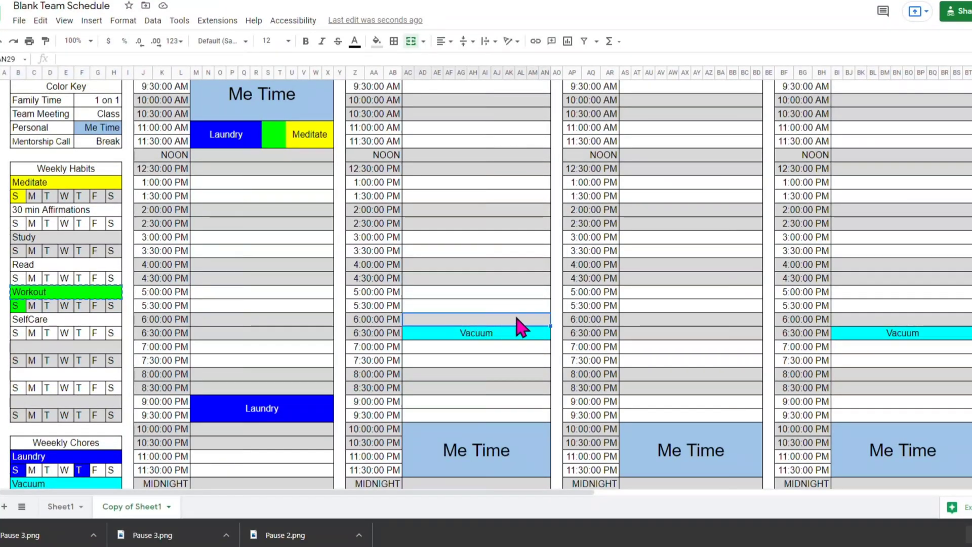
{"action": "key", "text": "ctrl+v"}
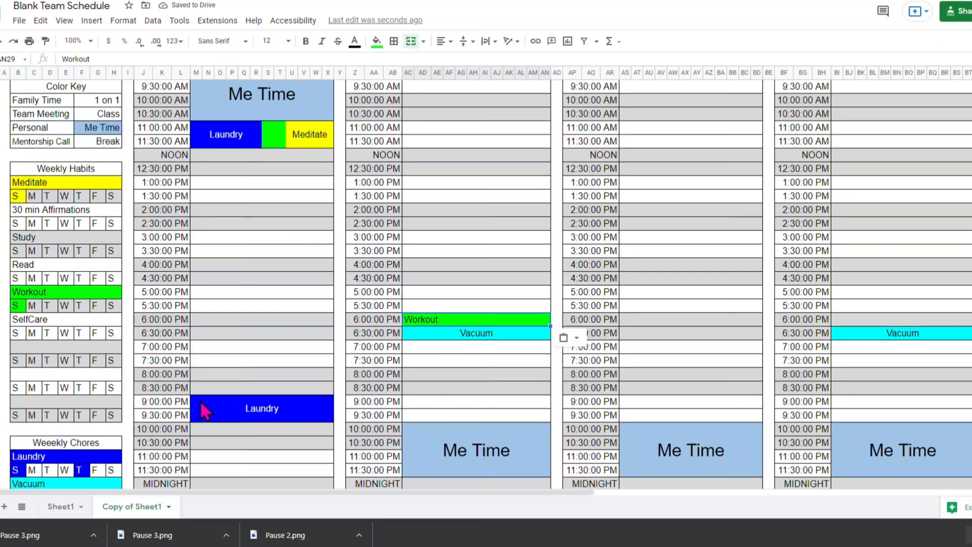
- Fill the Workout habit's Monday cell in the Weekly Habits tracker with green
{"action": "left_click", "coordinate": [32, 305]}
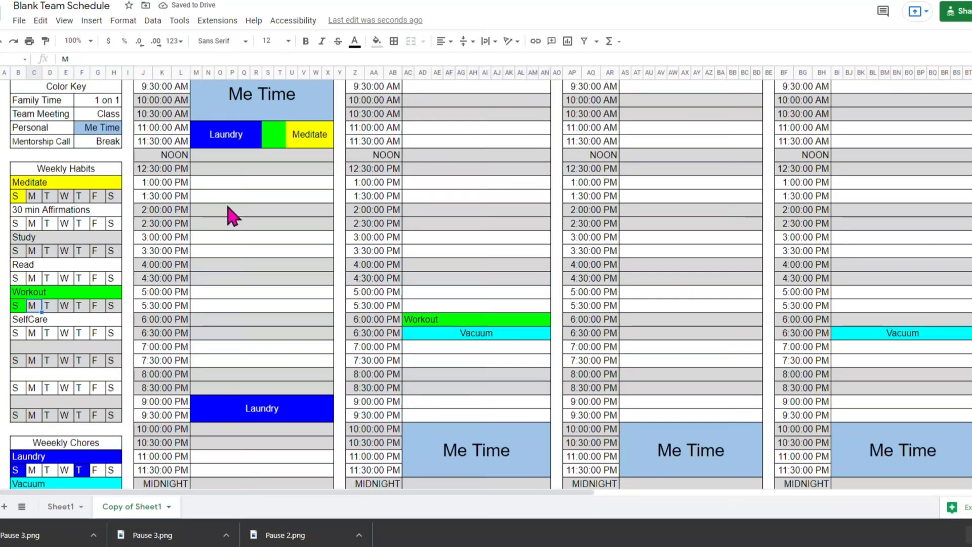
{"action": "left_click", "coordinate": [377, 41]}
{"action": "left_click", "coordinate": [430, 149]}
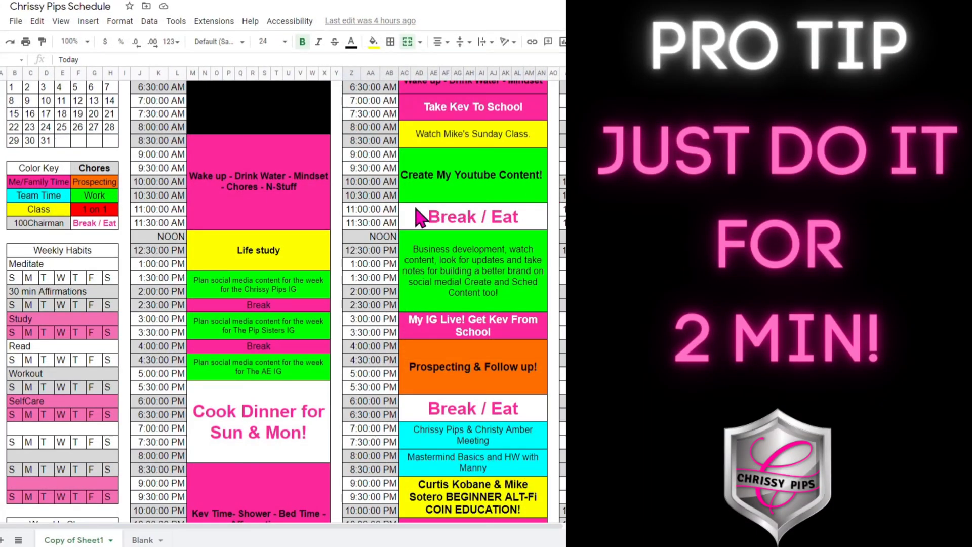
- Review the completed example schedule's color-coded daily blocks from early morning to late night
{"action": "scroll", "coordinate": [481, 231], "scroll_direction": "up", "scroll_amount": 3}
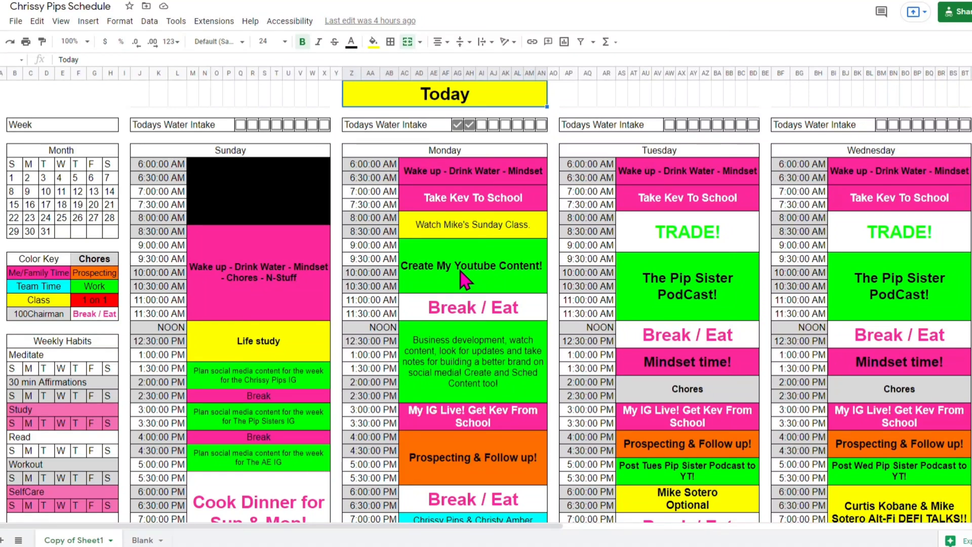
{"action": "scroll", "coordinate": [462, 223], "scroll_direction": "down", "scroll_amount": 3}
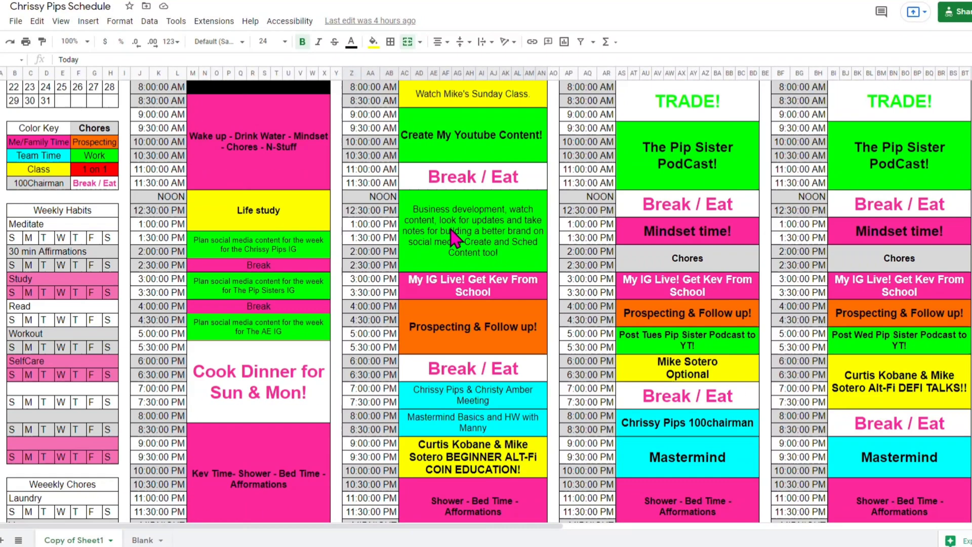
{"action": "scroll", "coordinate": [392, 198], "scroll_direction": "down", "scroll_amount": 3}
{"action": "scroll", "coordinate": [444, 206], "scroll_direction": "up", "scroll_amount": 5}
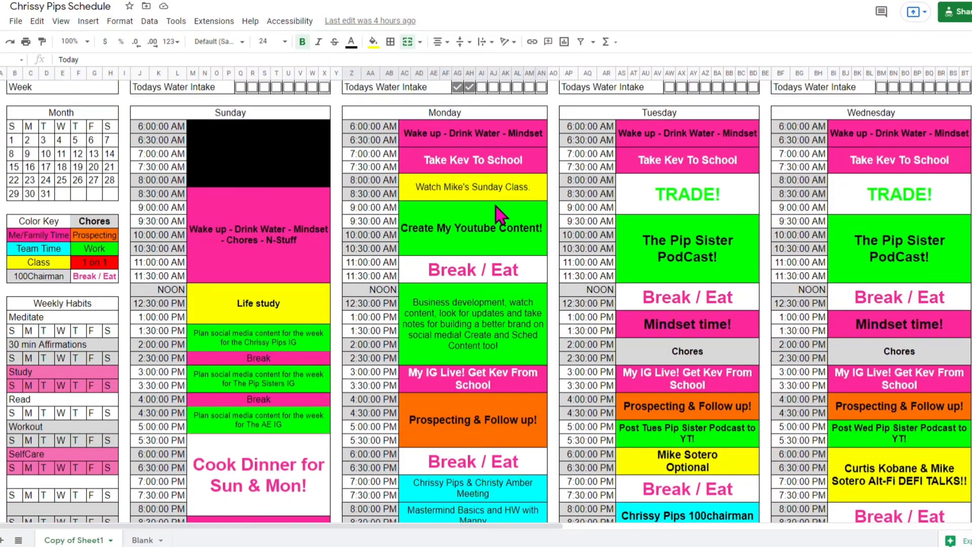